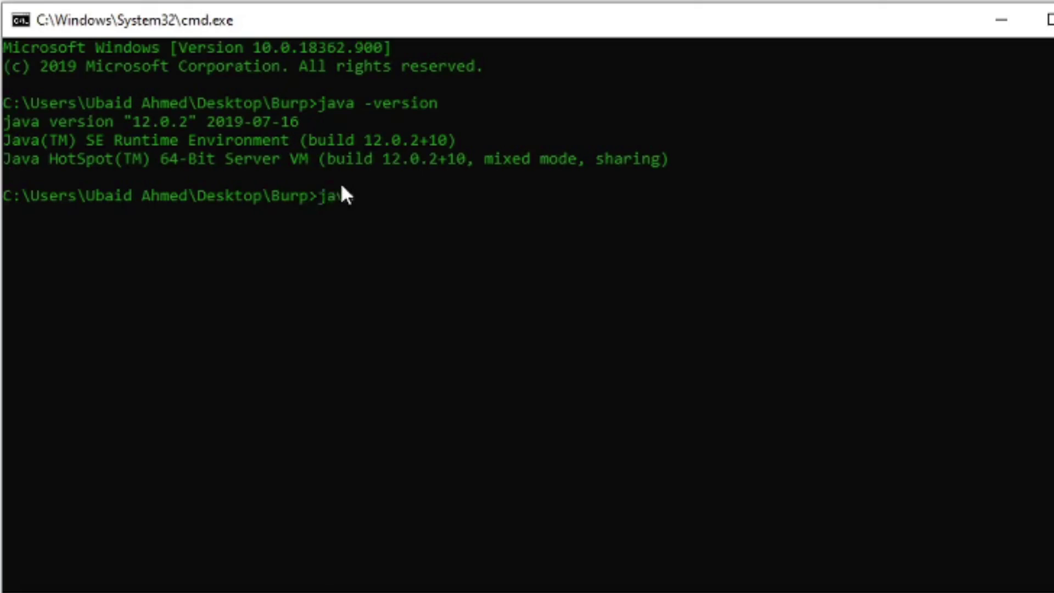
Run java -jar -Xmx1G burpsuite_community_v2020.6.jar to launch Burp with 1 GB maximum memory
type("-jar -Xmx1G")
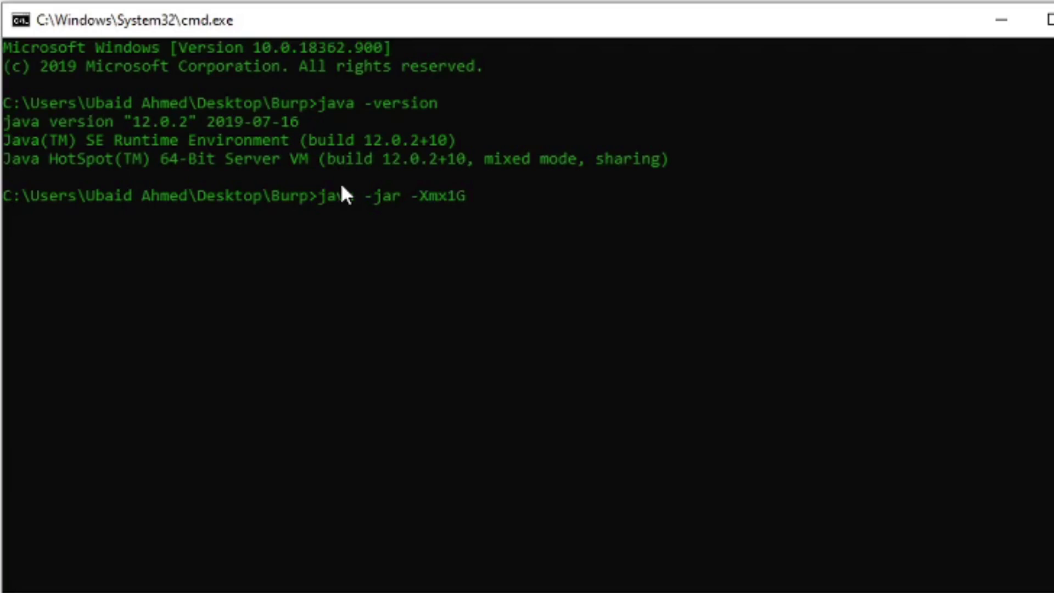
type(" bur")
key("Tab")
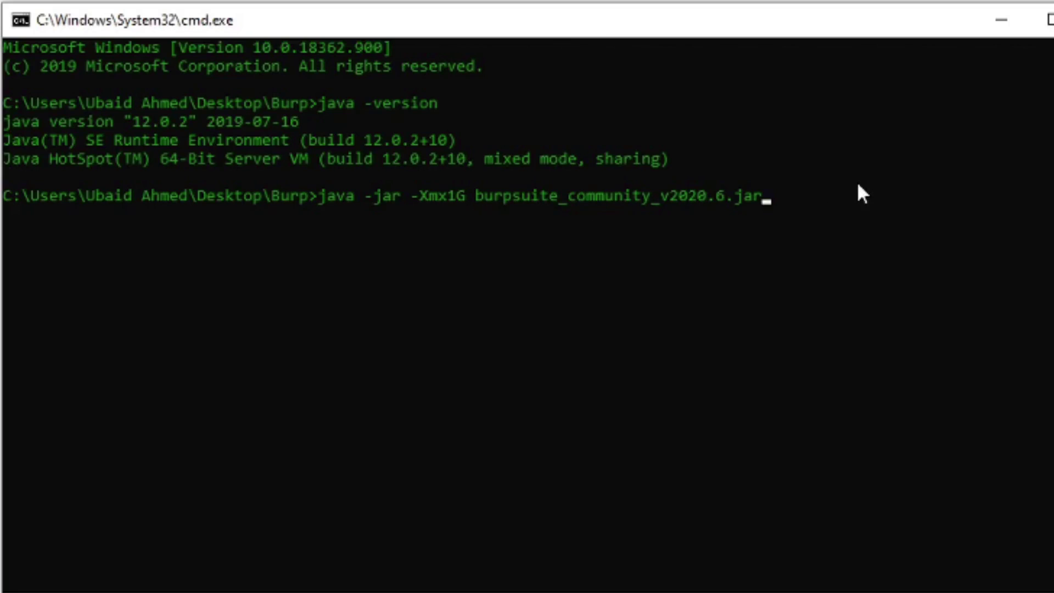
key("Return")
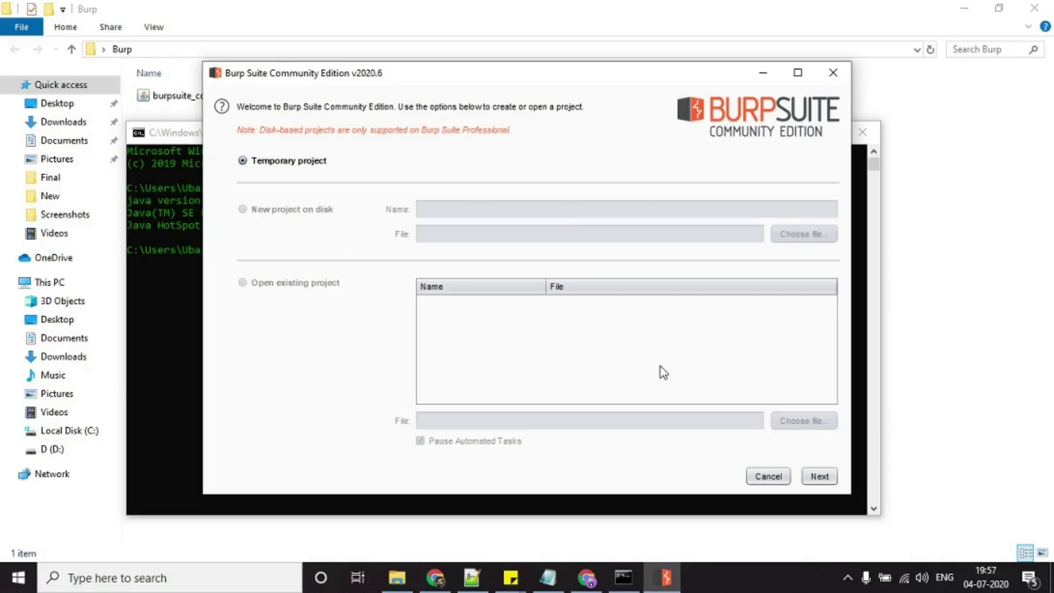
Start a temporary Burp project with default settings and maximize the Burp window
left_click(819, 476)
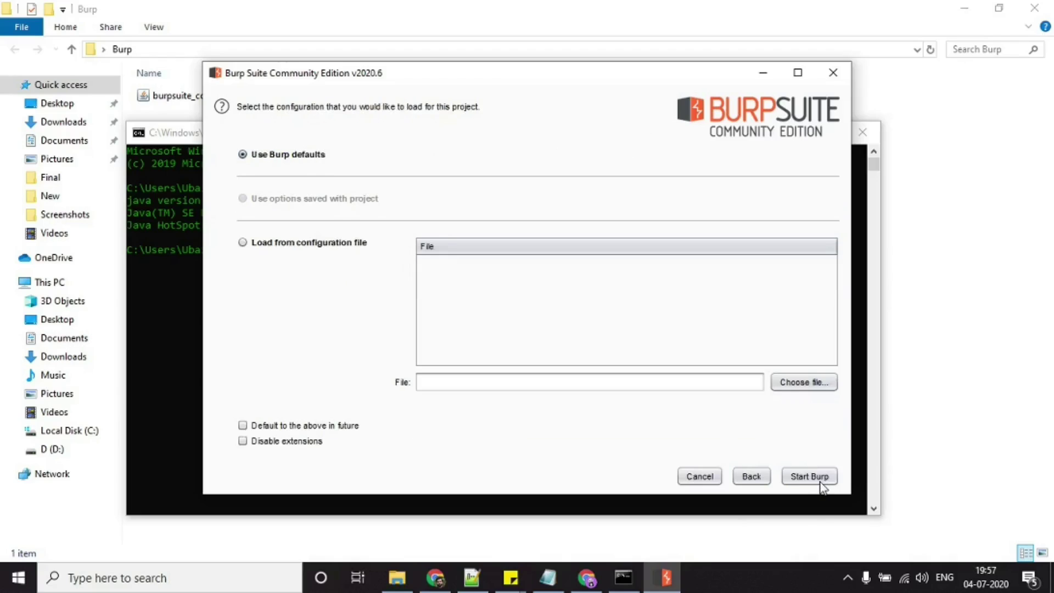
left_click(821, 476)
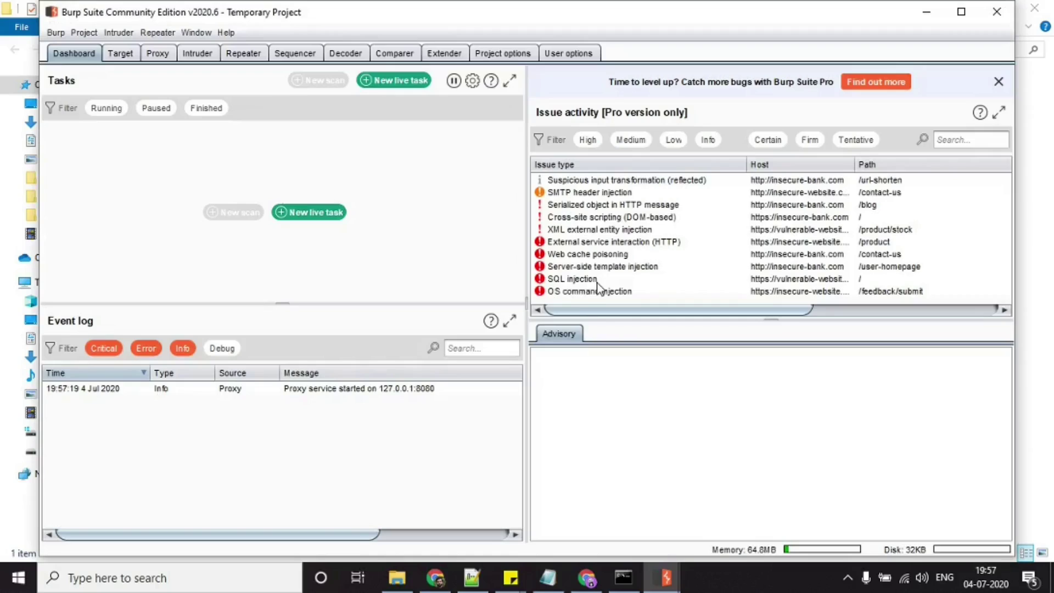
left_click(961, 12)
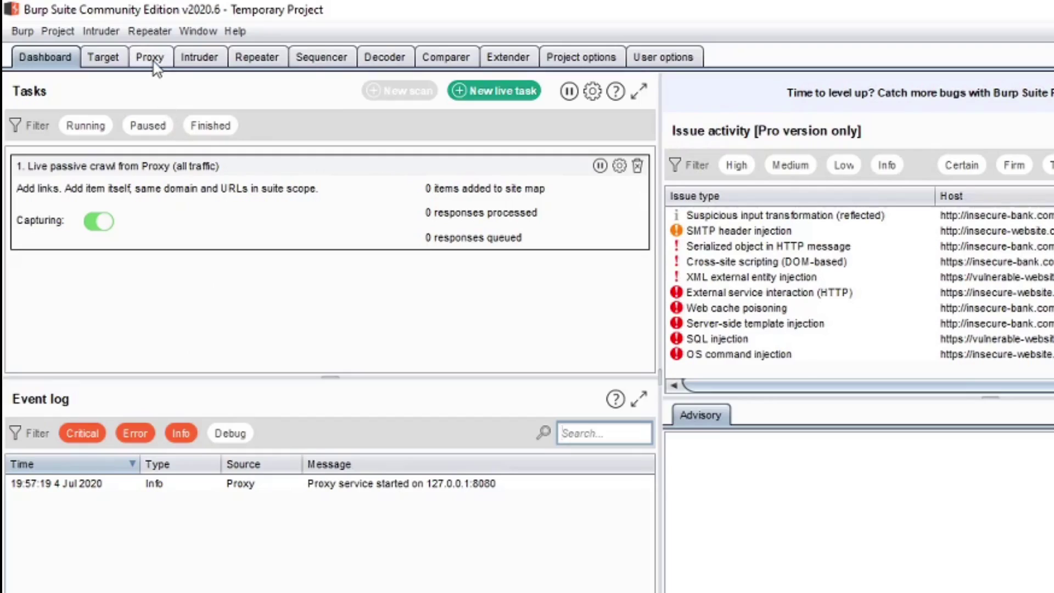
left_click(155, 63)
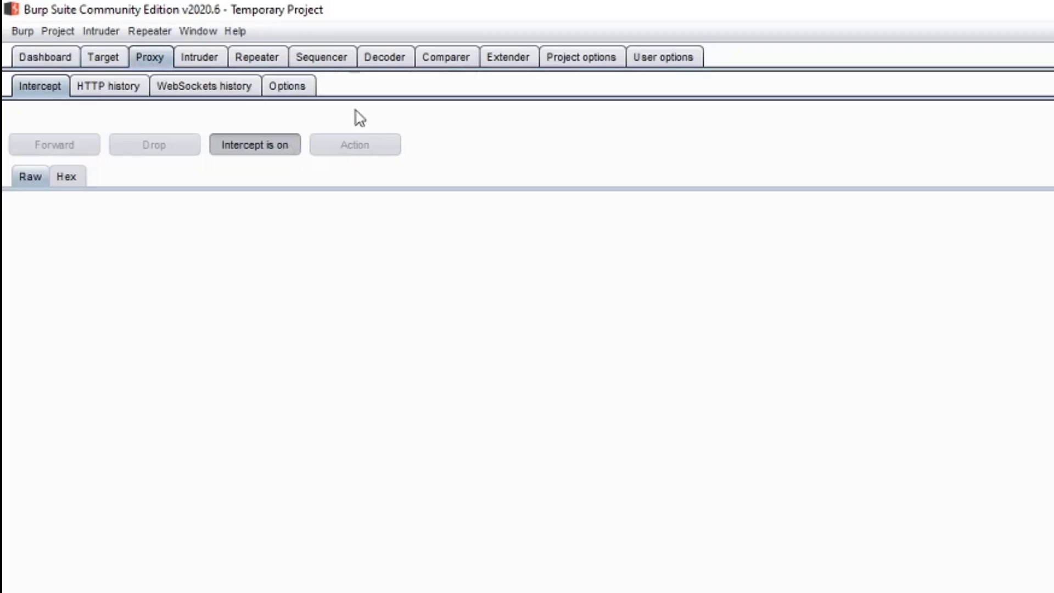
In Proxy Options, confirm the 127.0.0.1:8080 listener stays bound to port 8080
left_click(301, 90)
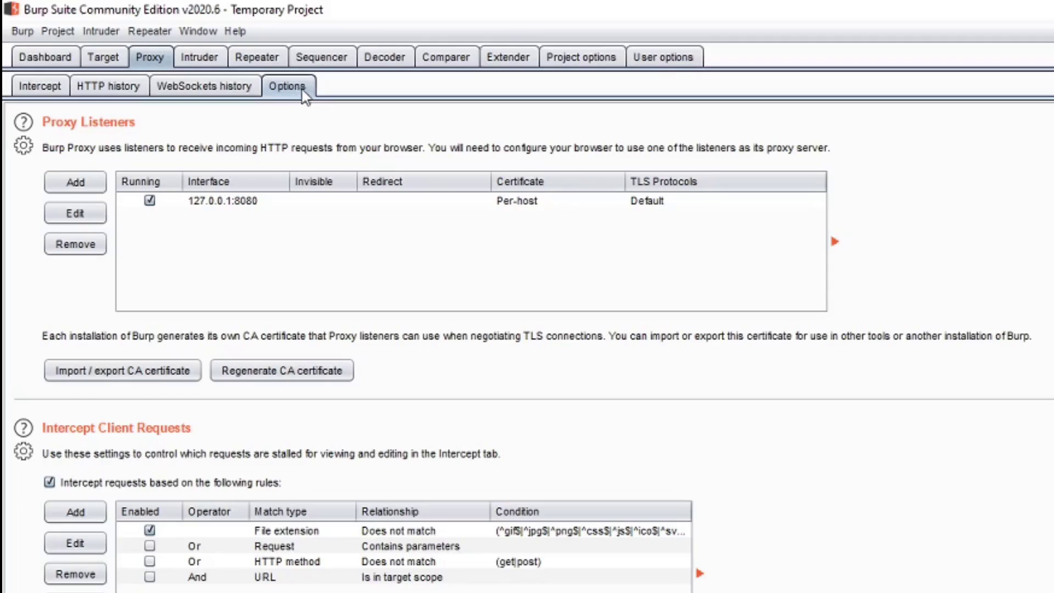
left_click(193, 206)
left_click(68, 221)
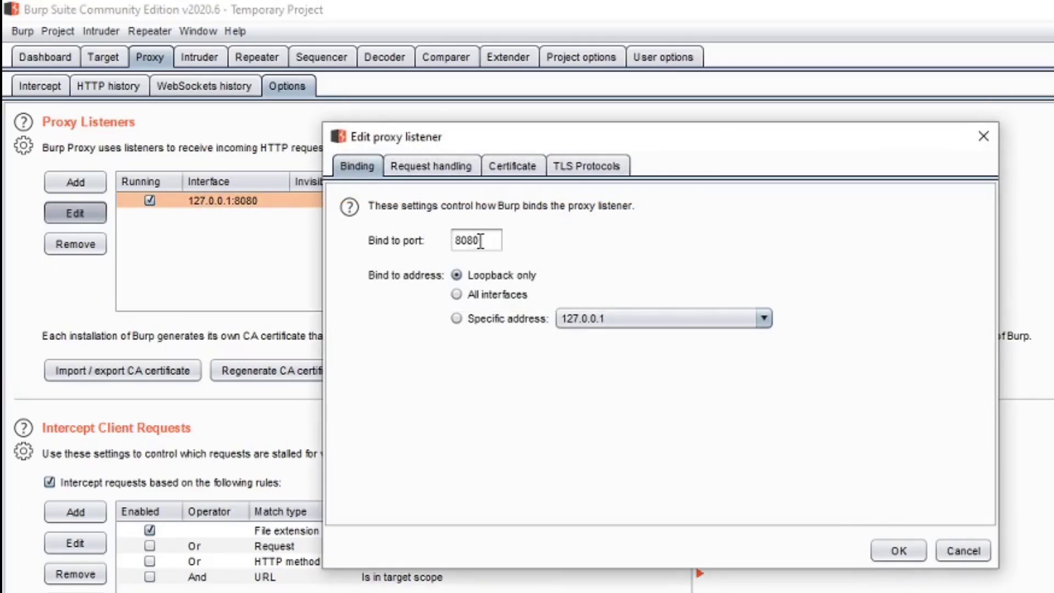
double_click(461, 241)
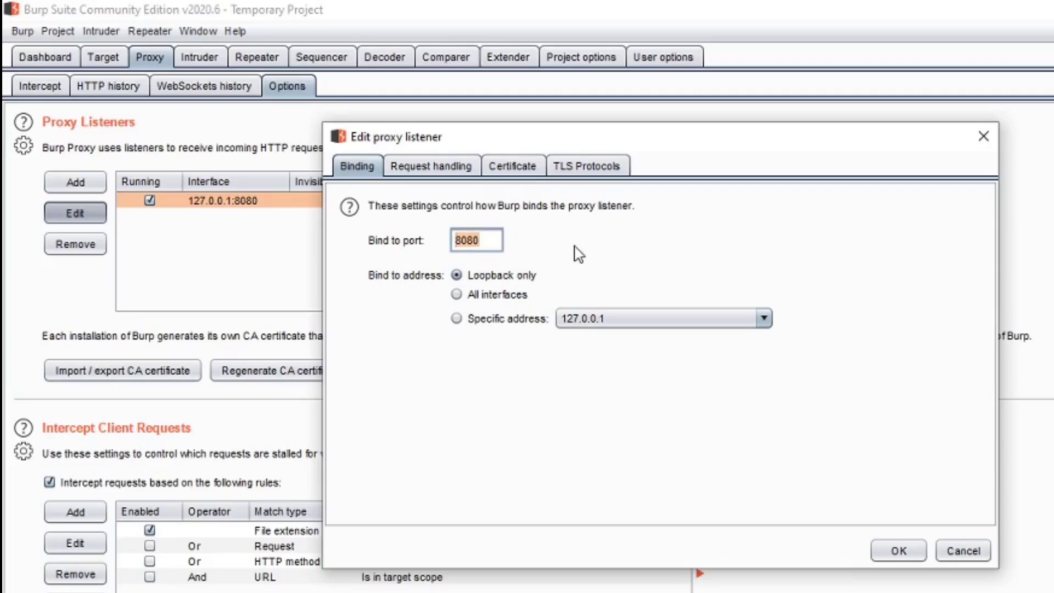
left_click(896, 550)
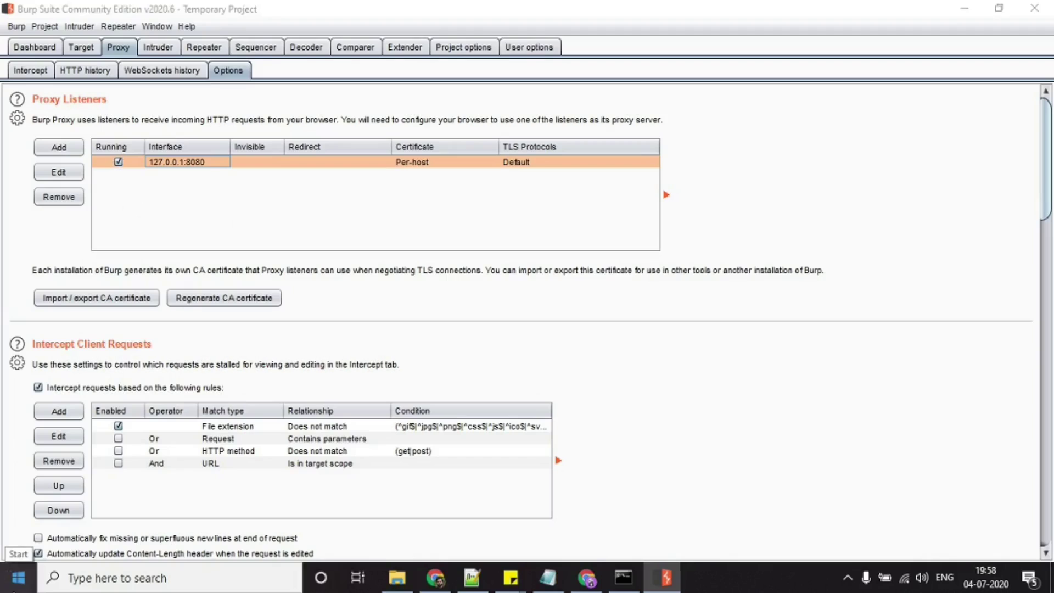
Launch Firefox from the Windows Start search
key("super")
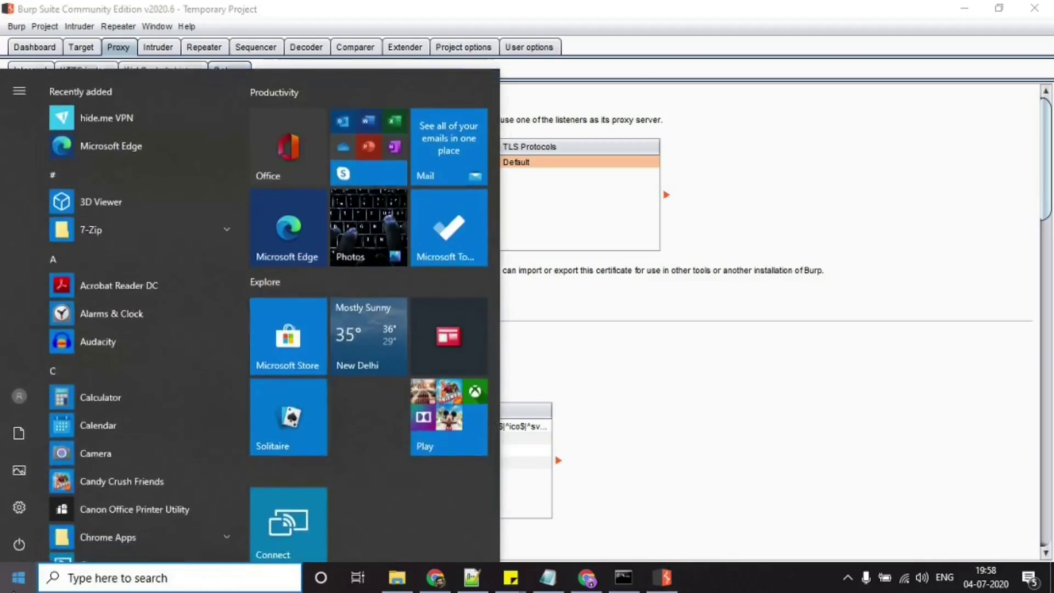
type("firefox")
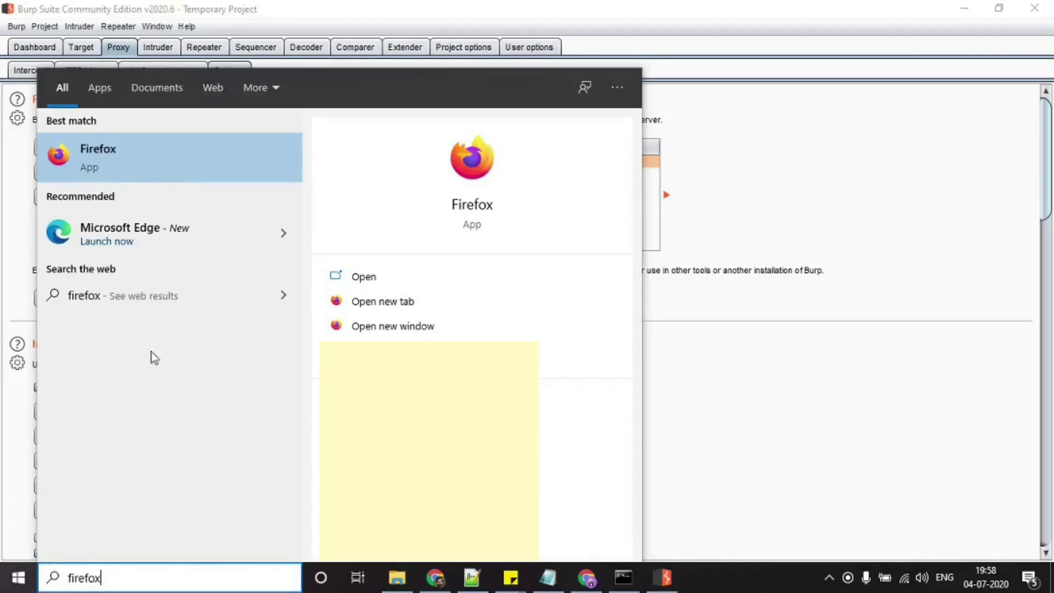
left_click(125, 160)
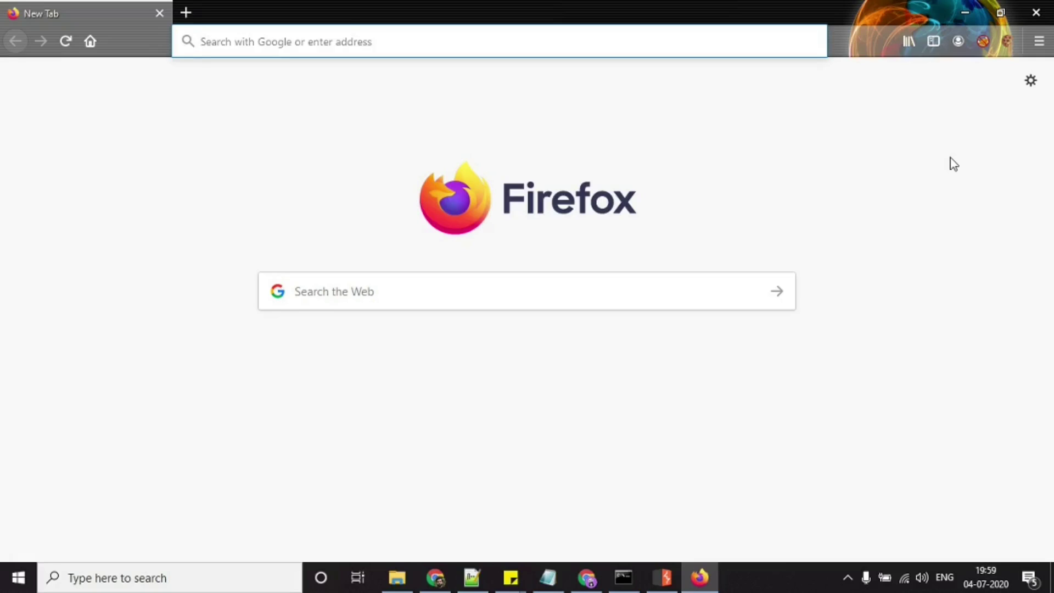
Review the manual proxy 127.0.0.1:8080 in Firefox Connection Settings, then cancel without saving
left_click(1041, 45)
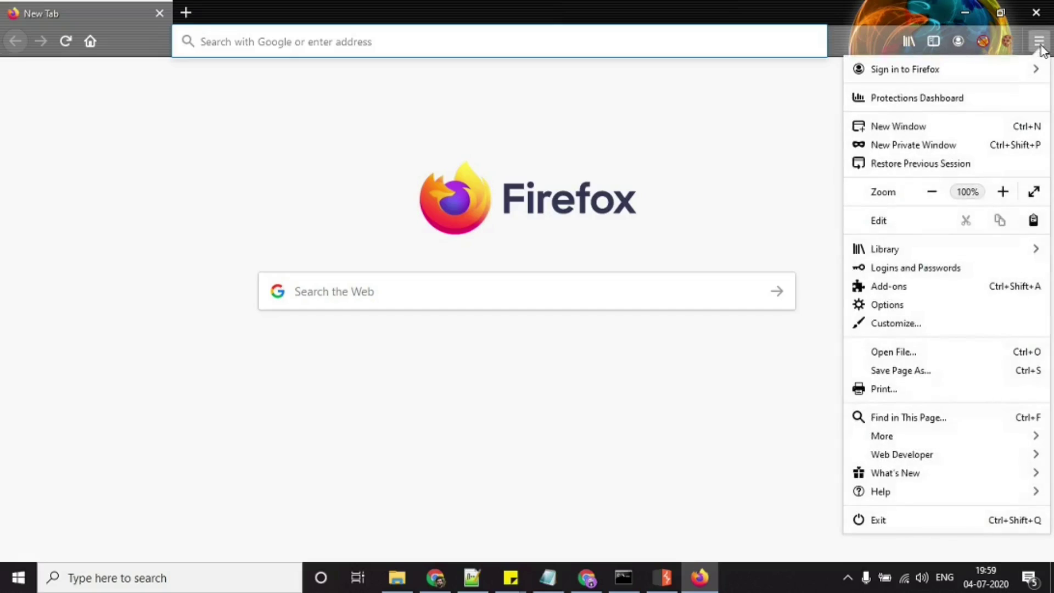
left_click(890, 305)
type("network")
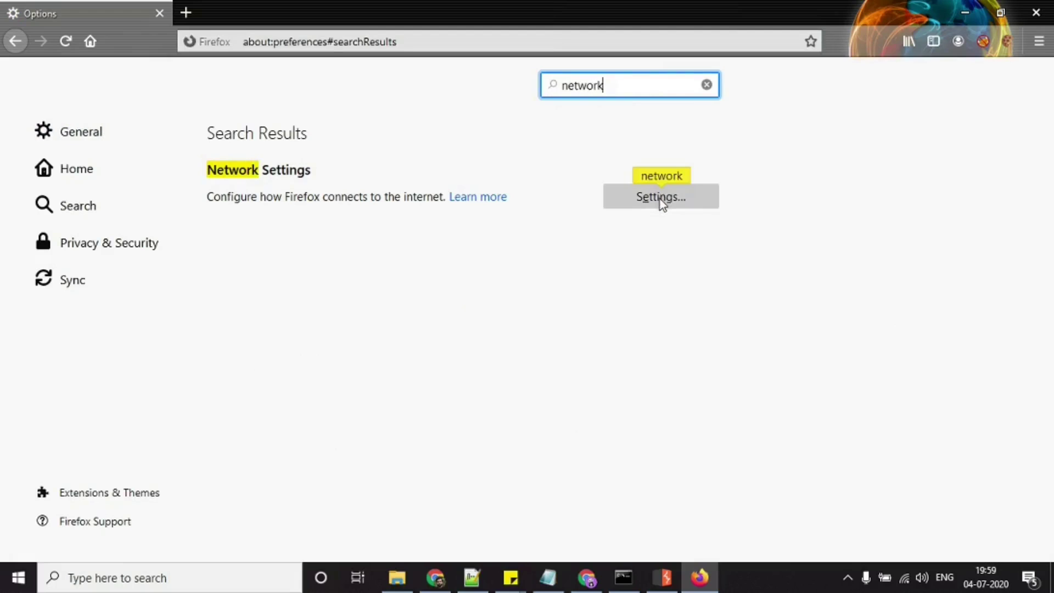
left_click(659, 197)
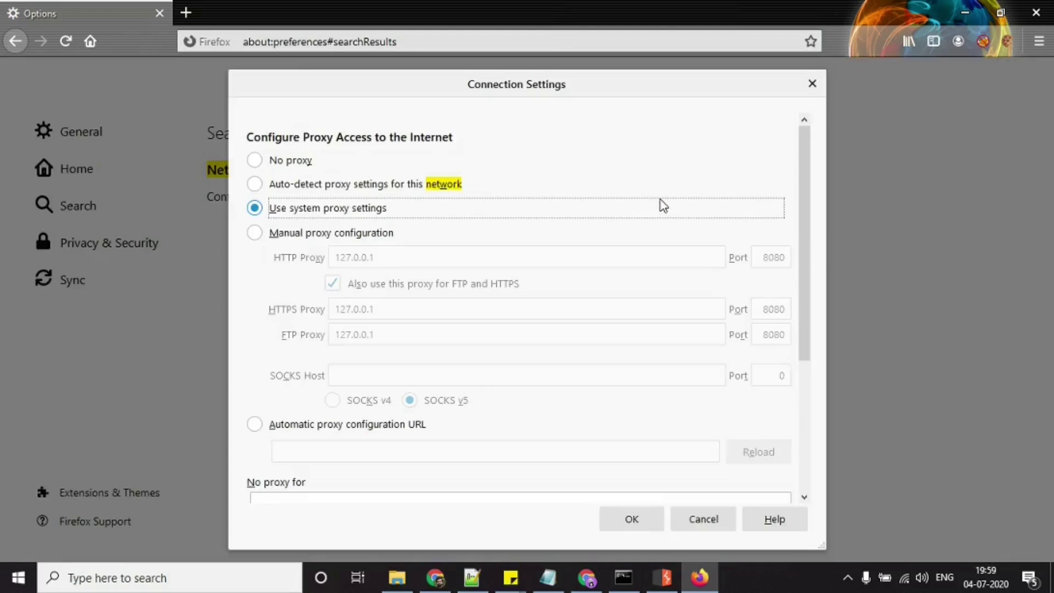
left_click(256, 233)
key("Tab")
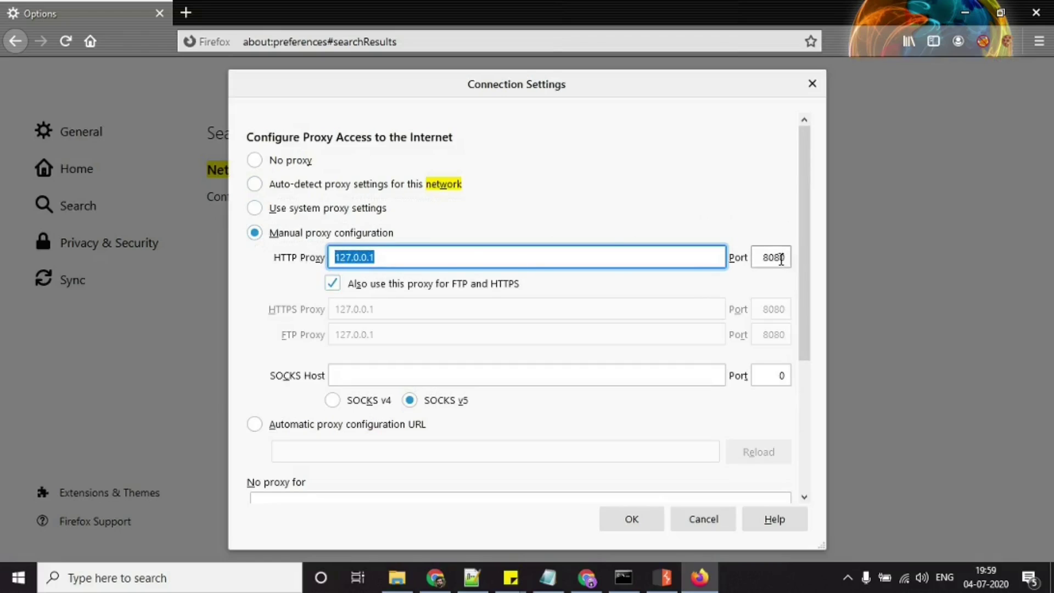
key("Tab")
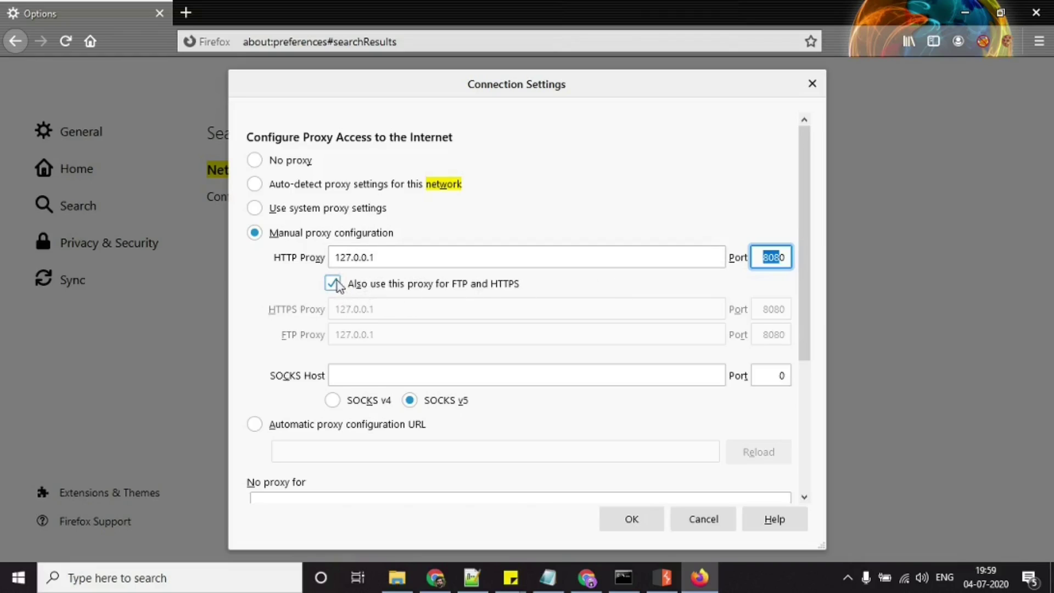
left_click(702, 519)
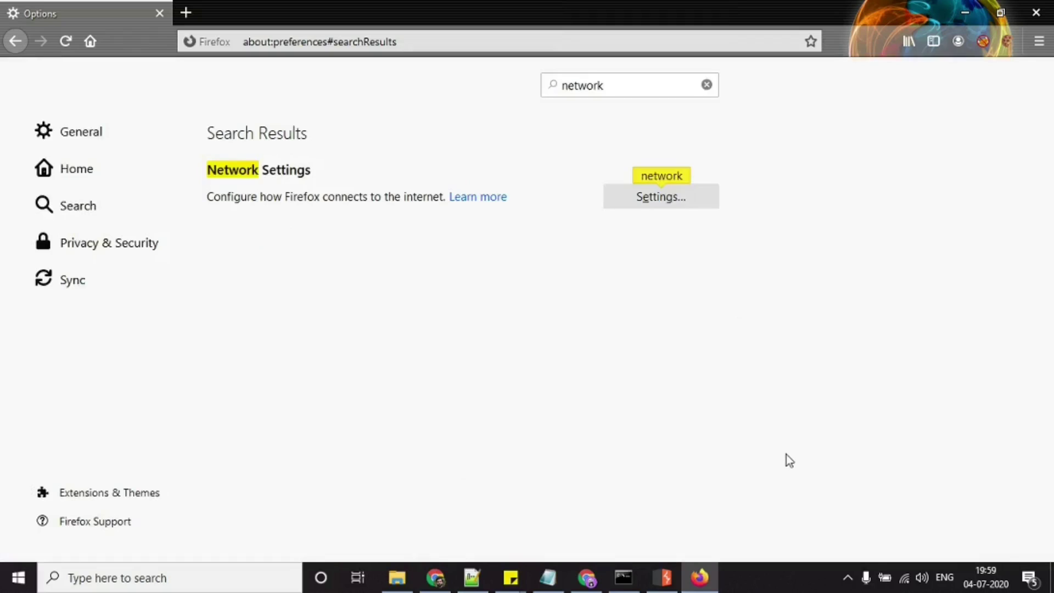
Search for foxyproxy, open the FoxyProxy Standard add-on page and show its toolbar menu
double_click(421, 41)
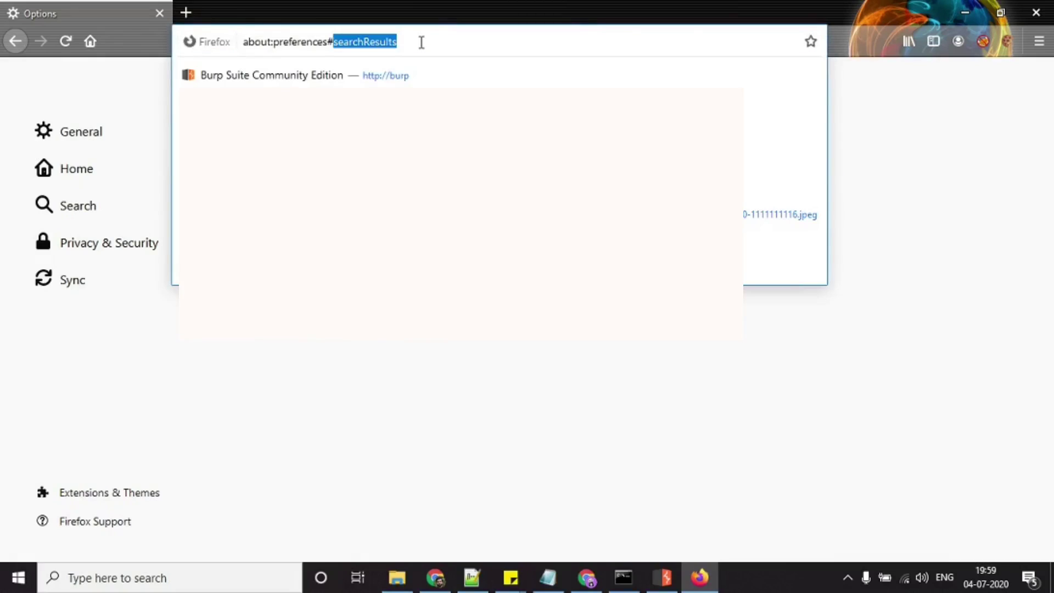
key("ctrl+a")
type("foxy")
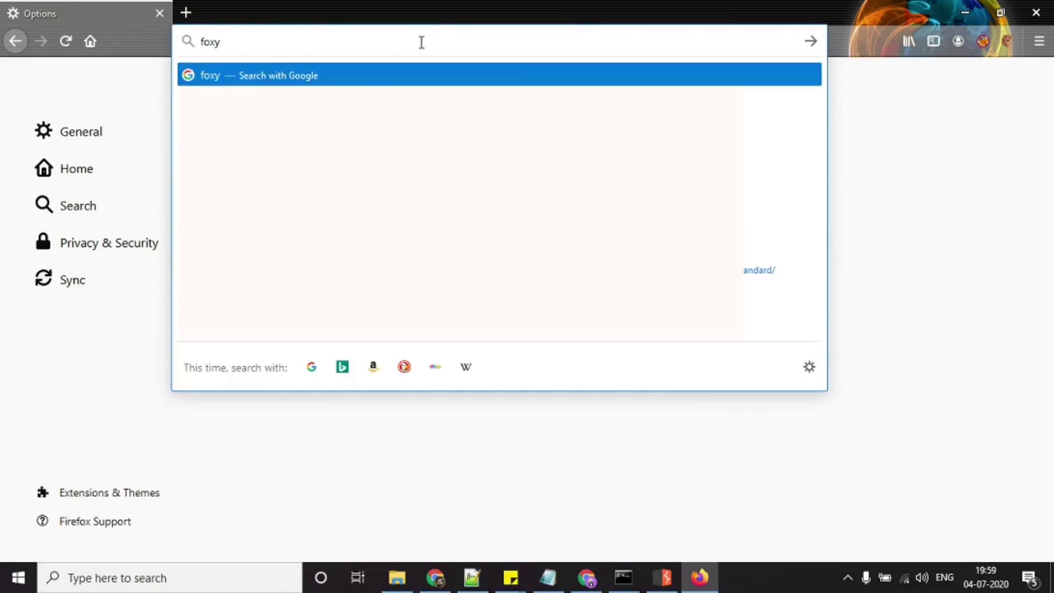
type("pro")
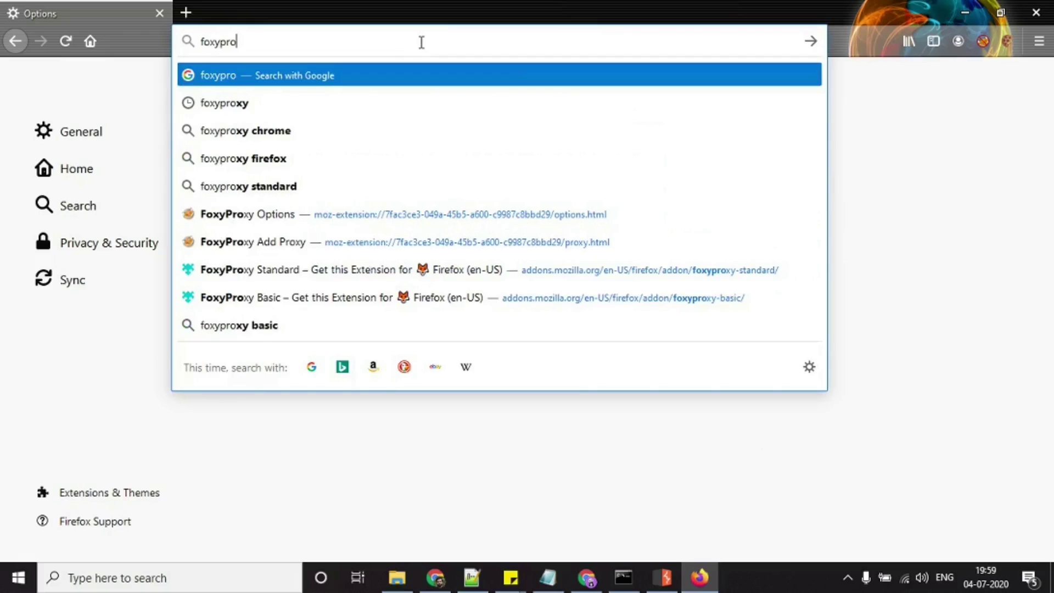
left_click(225, 103)
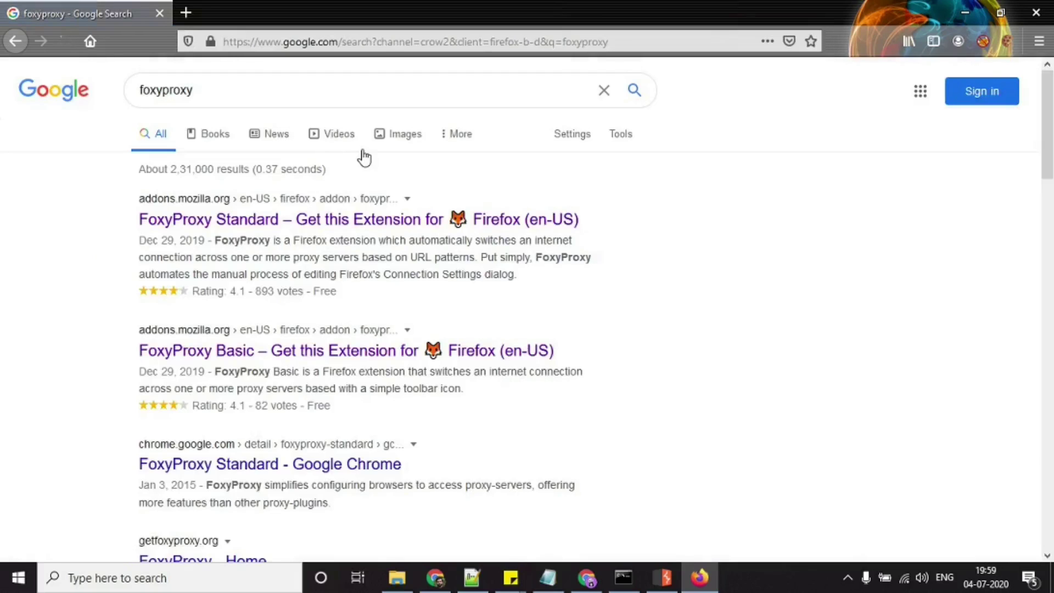
left_click(207, 221)
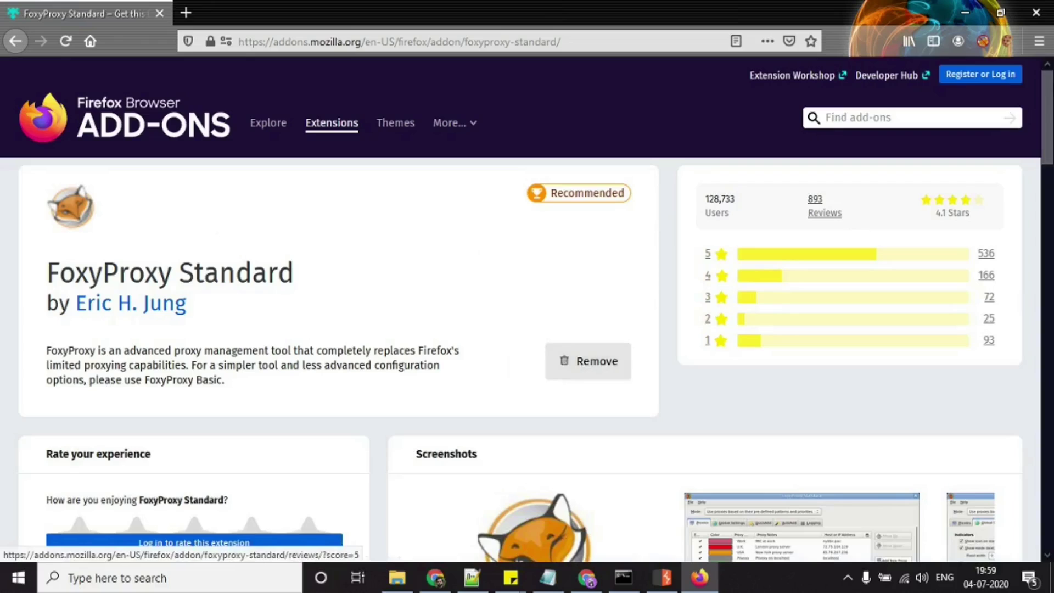
left_click(982, 41)
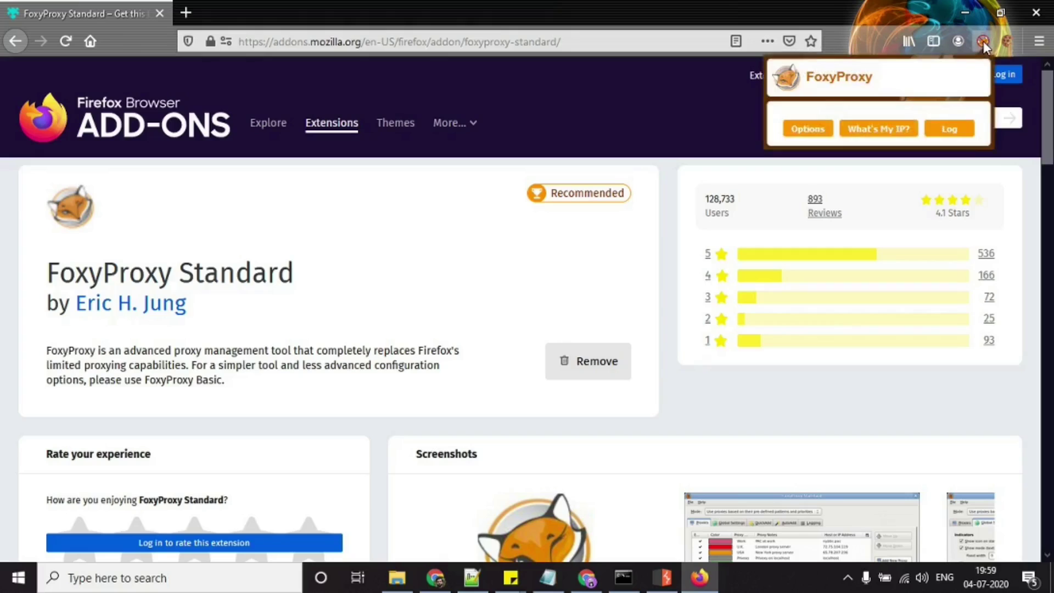
Add a FoxyProxy HTTP proxy named Burp at 127.0.0.1, port 8080, and save it
left_click(796, 130)
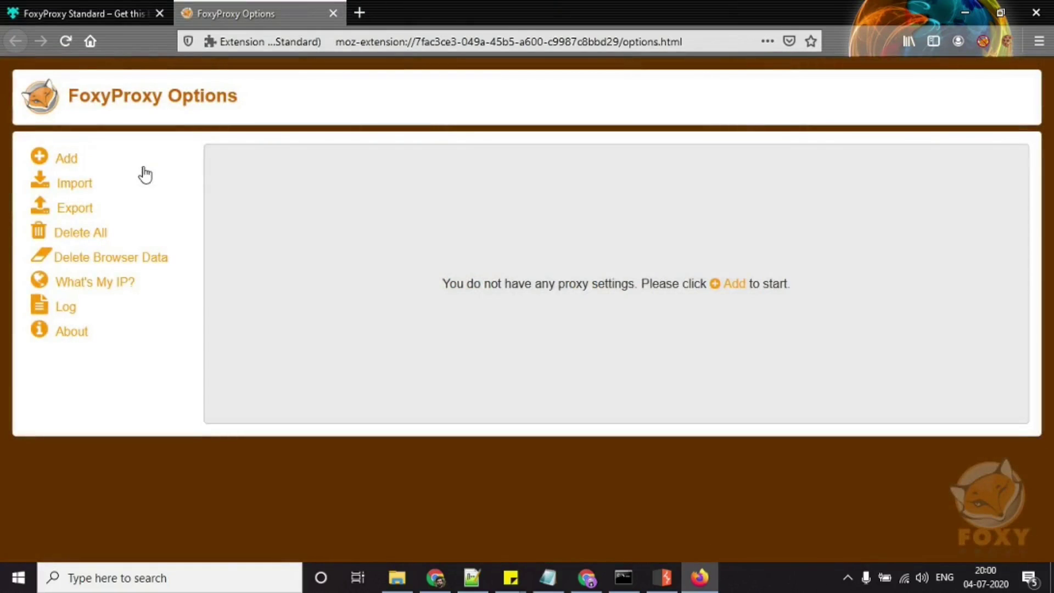
left_click(63, 164)
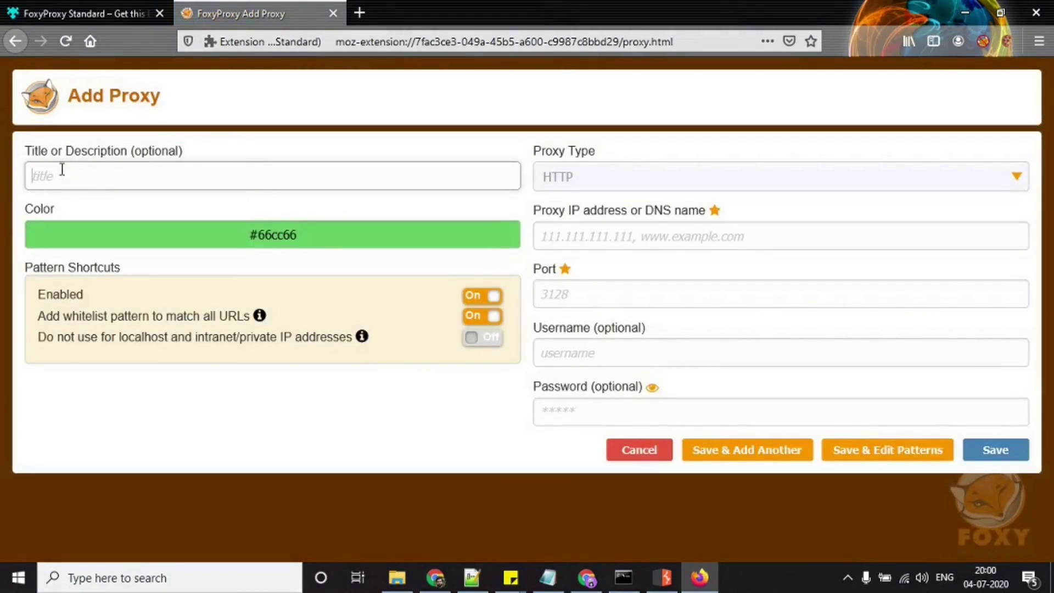
type("Burp")
left_click(559, 237)
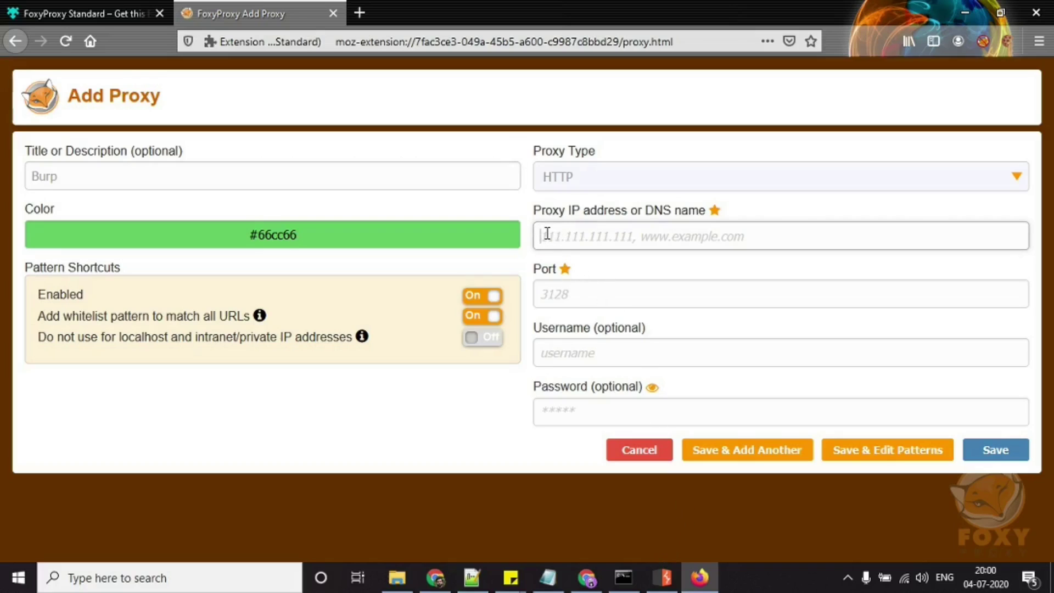
type("127.0.")
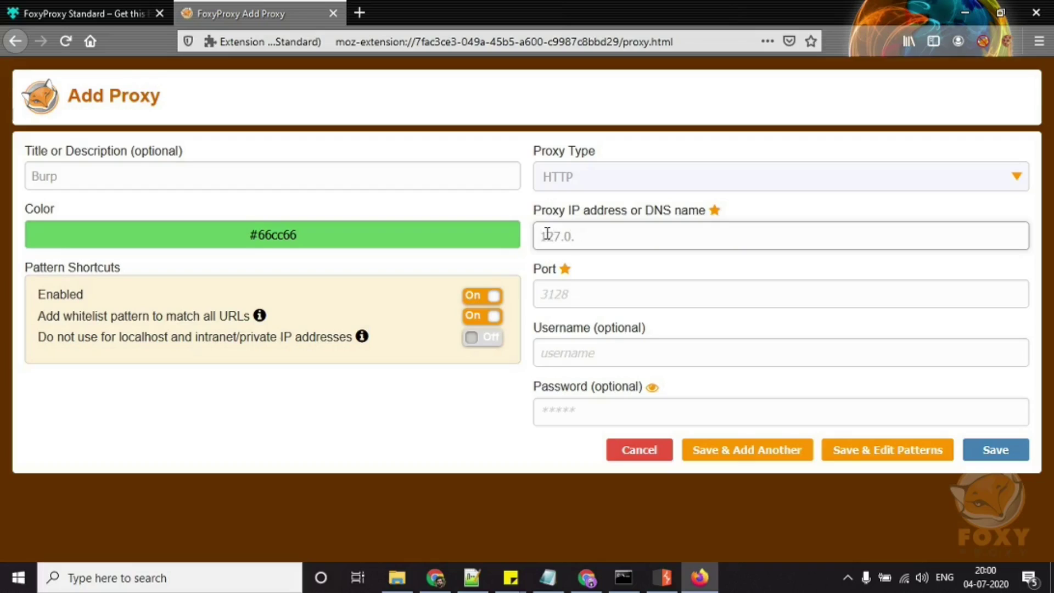
type("0.1")
left_click(575, 300)
type("8080")
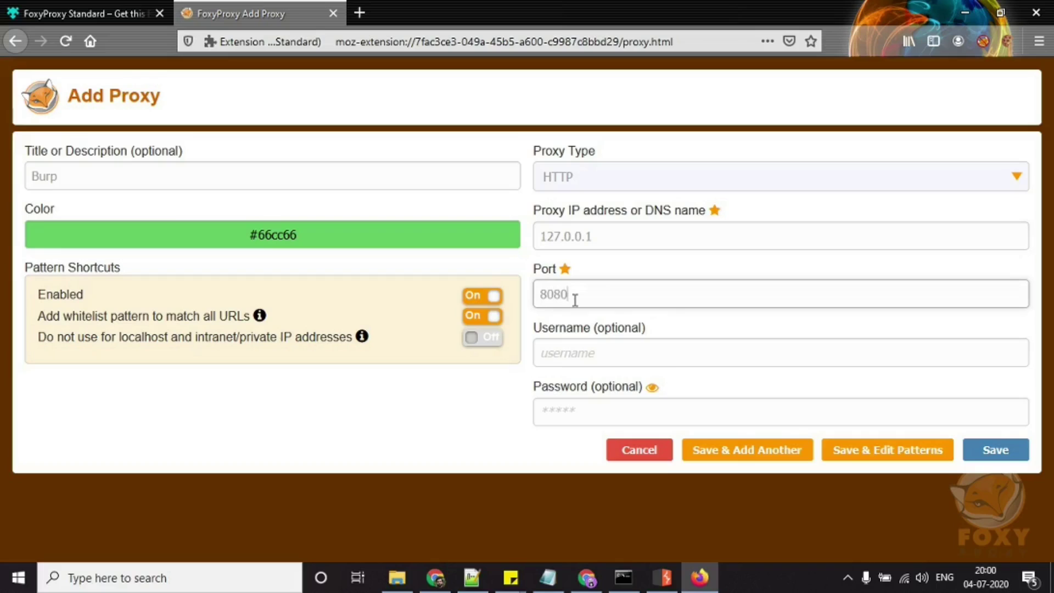
left_click(993, 449)
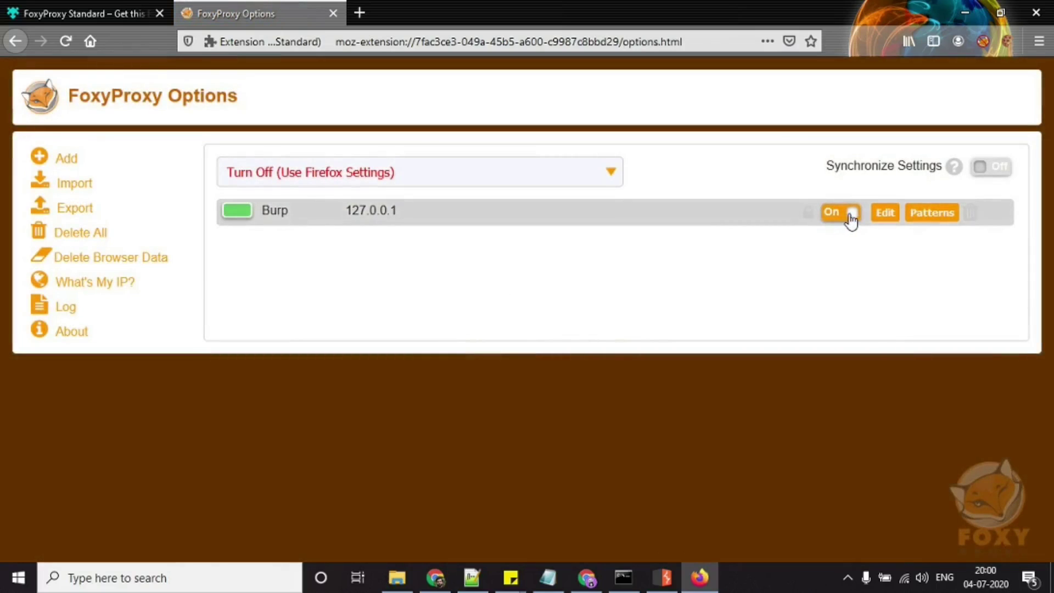
Switch FoxyProxy to use the Burp proxy for all URLs
left_click(847, 218)
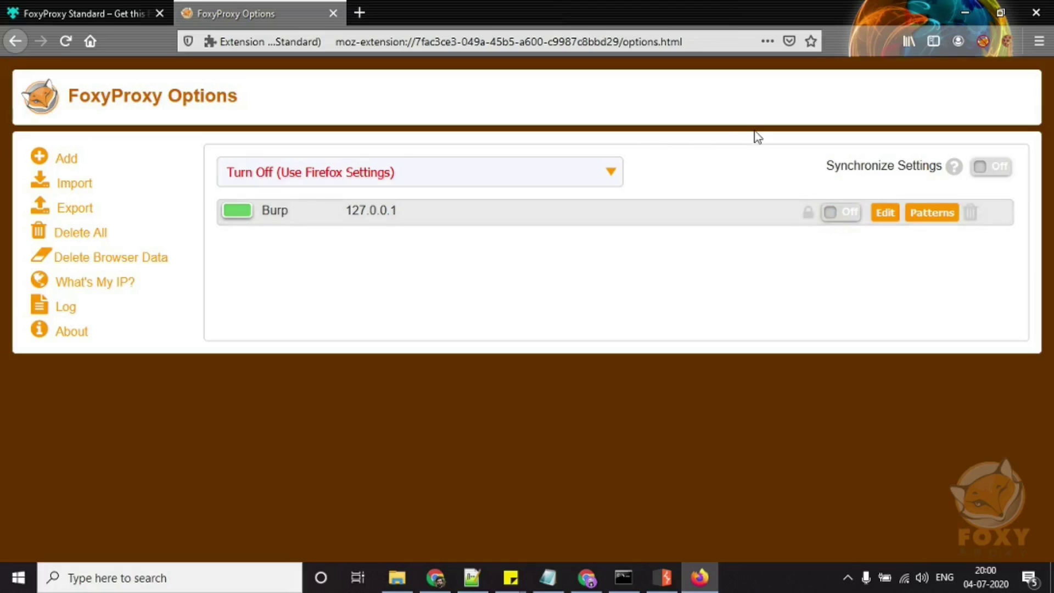
left_click(982, 42)
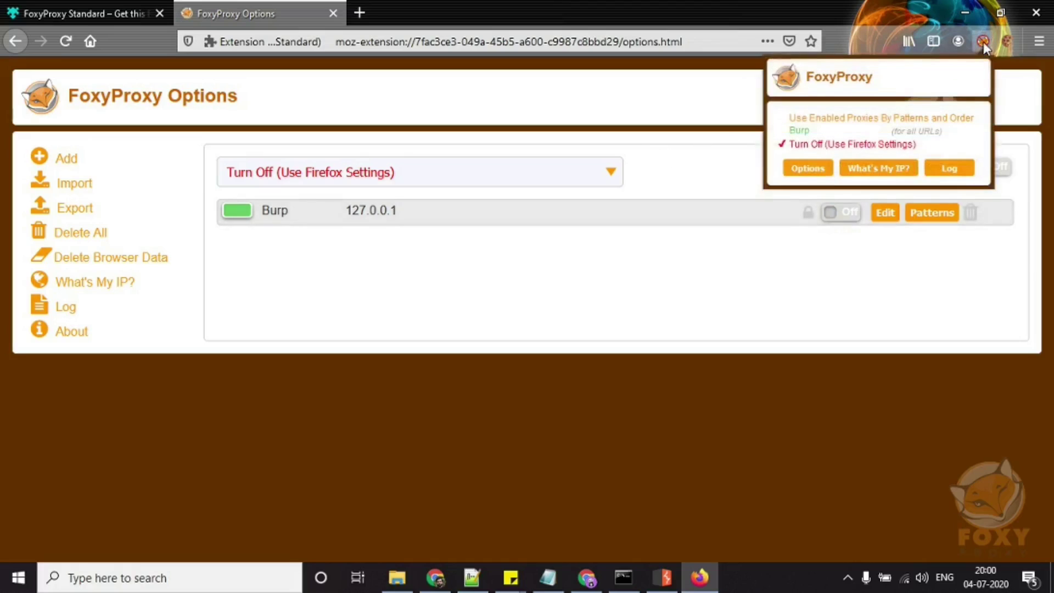
left_click(800, 134)
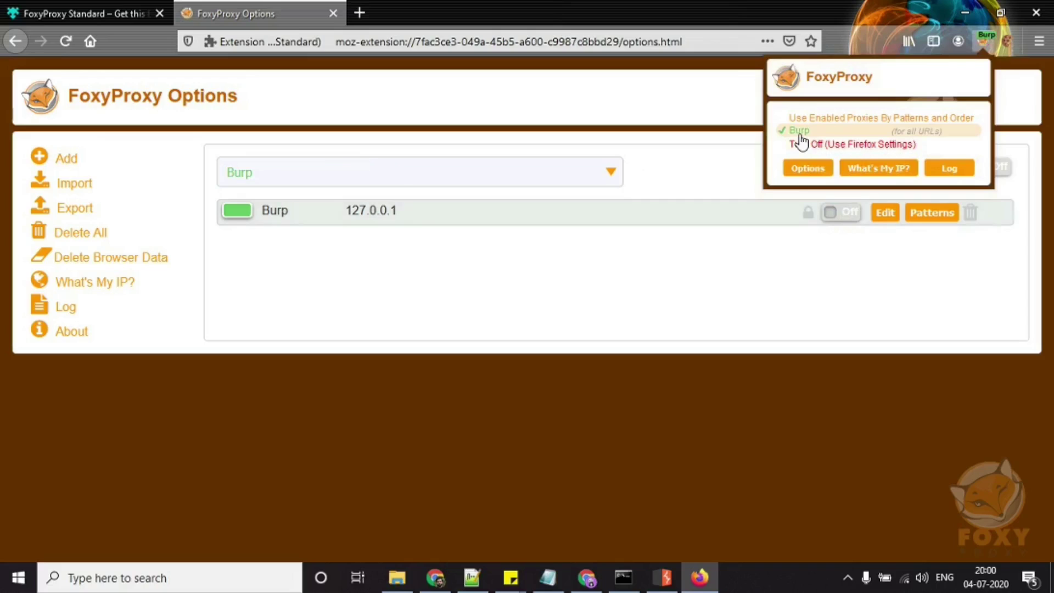
left_click(225, 11)
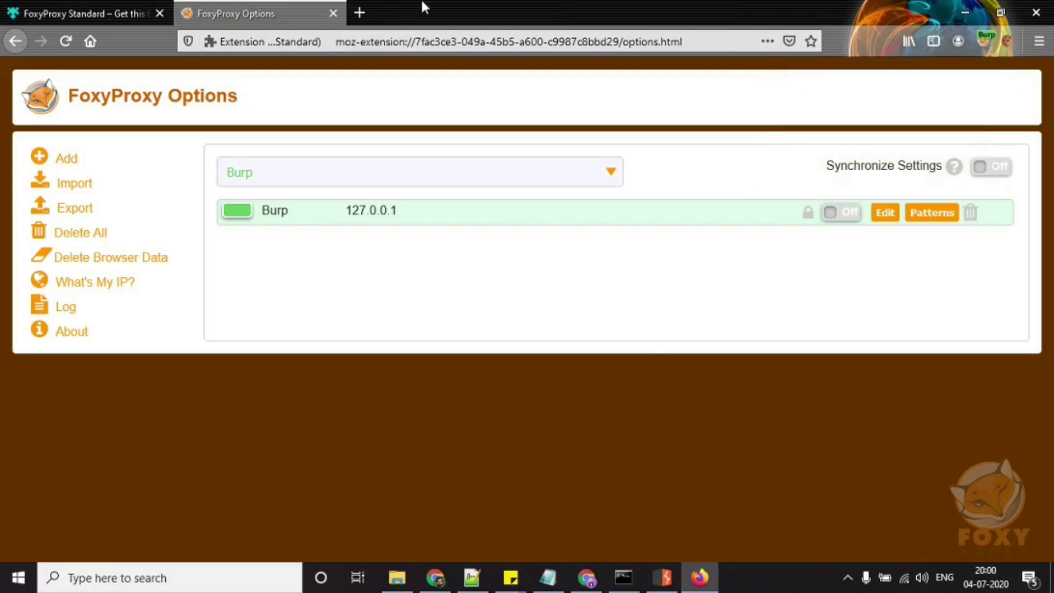
Show Burp's Proxy > Intercept view, then open a new Firefox tab to generate traffic
left_click(664, 576)
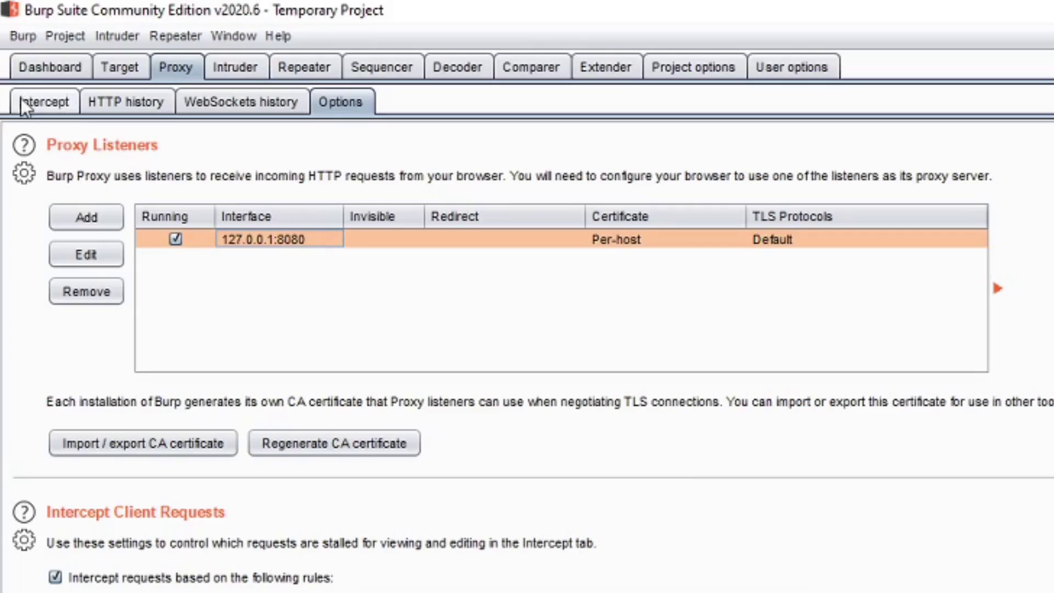
left_click(22, 101)
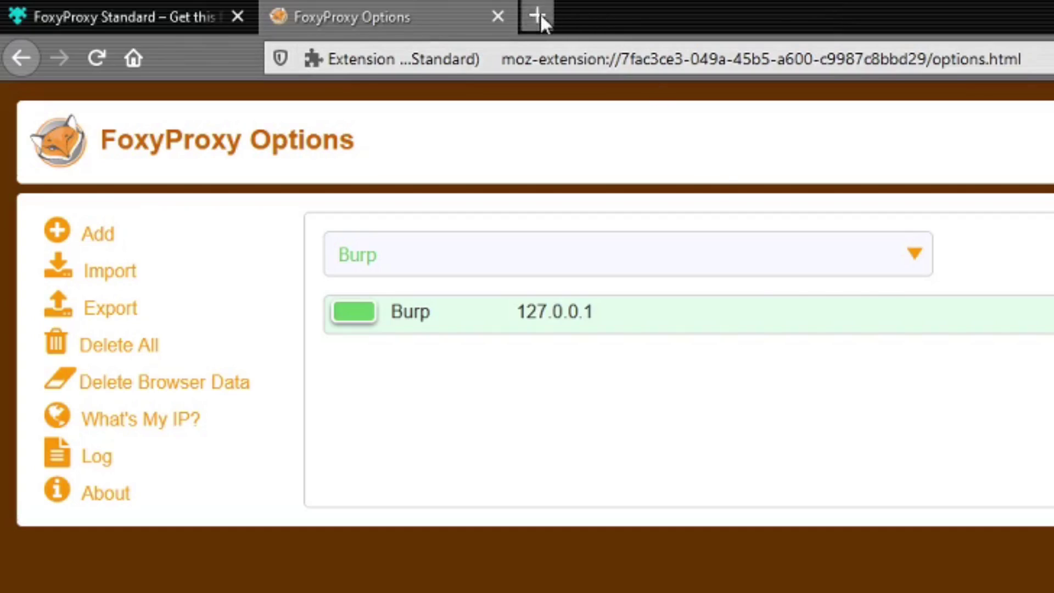
left_click(538, 13)
Forward the intercepted Google suggestion request in Burp and turn interception off
type("testphp.vulnweb.com/")
key("alt+Tab")
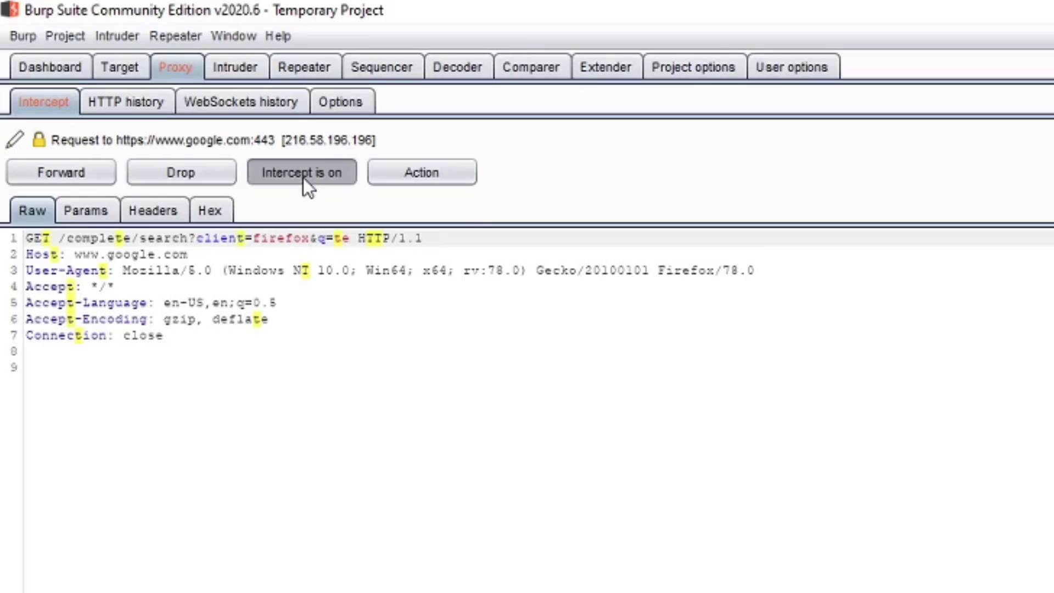
left_click(47, 173)
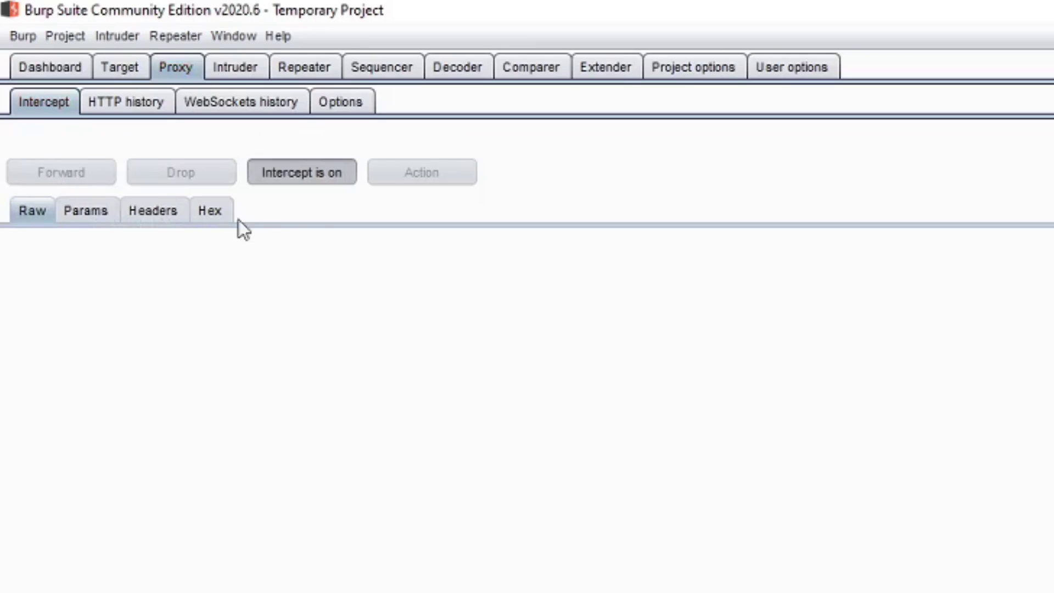
left_click(305, 175)
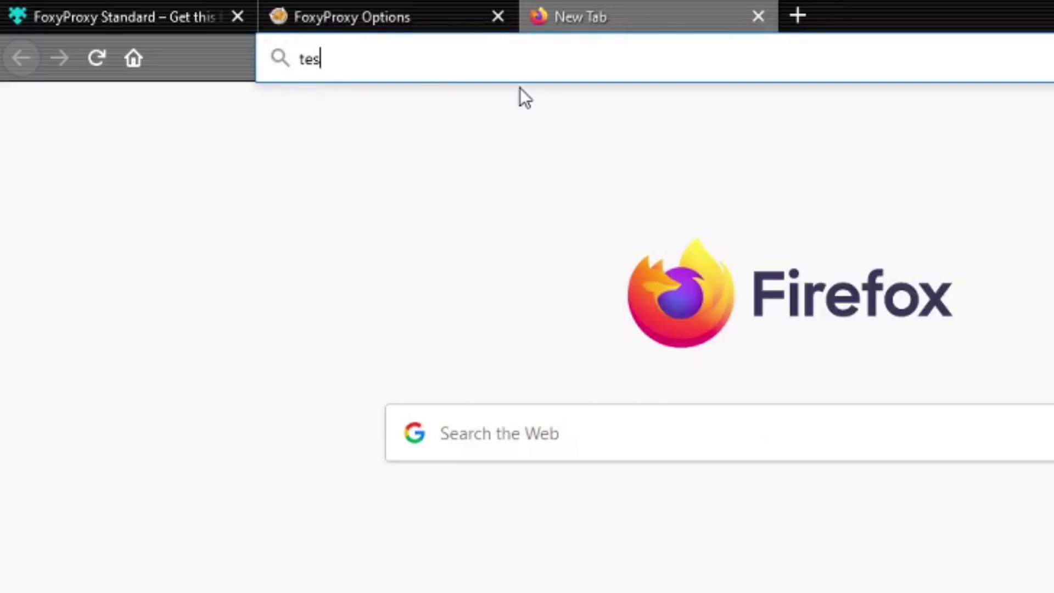
Load testphp.vulnweb.com in Firefox, then return to Burp Suite
type("testphp.vulnweb.com/")
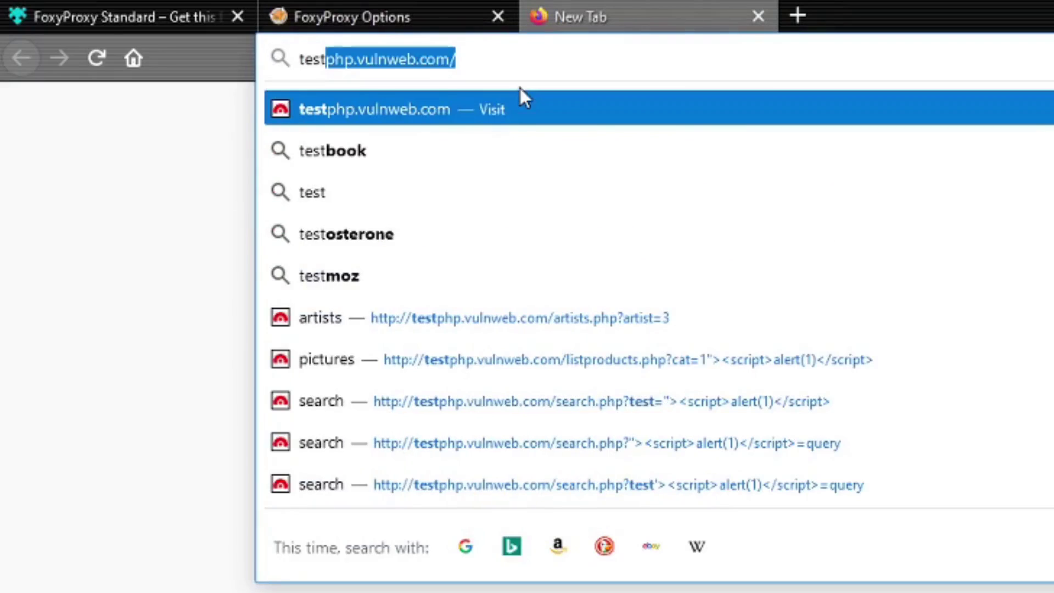
key("Right")
key("Return")
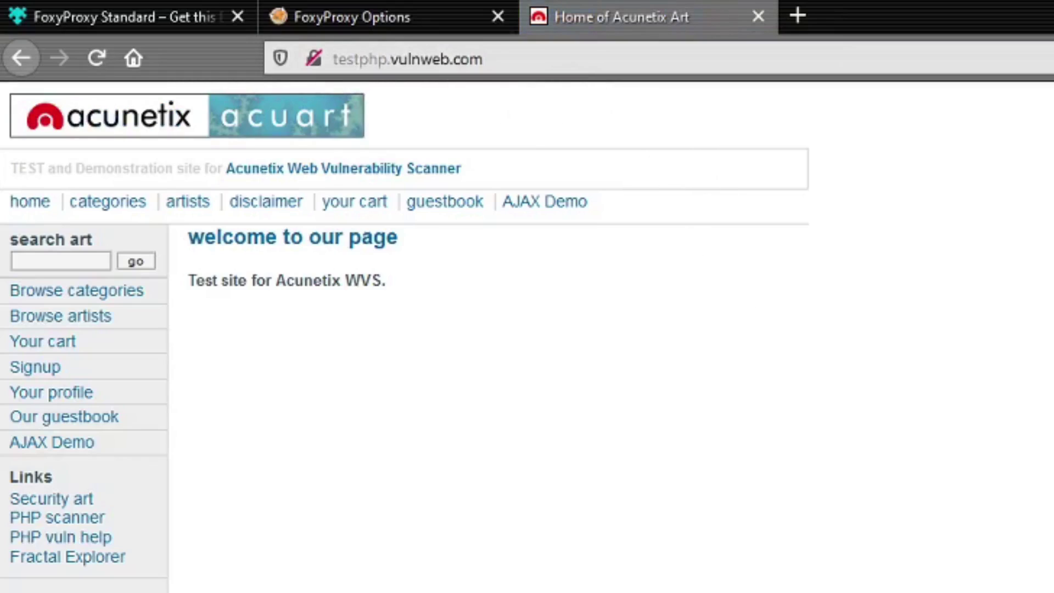
key("alt+Tab")
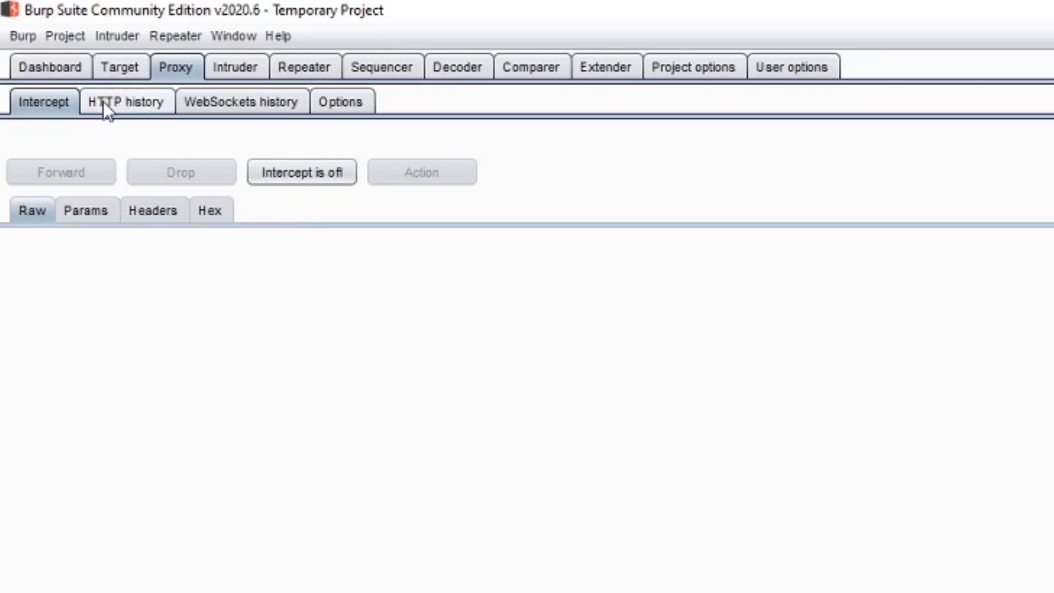
Add the testphp.vulnweb.com host from the Target site map to Burp's scope
left_click(117, 68)
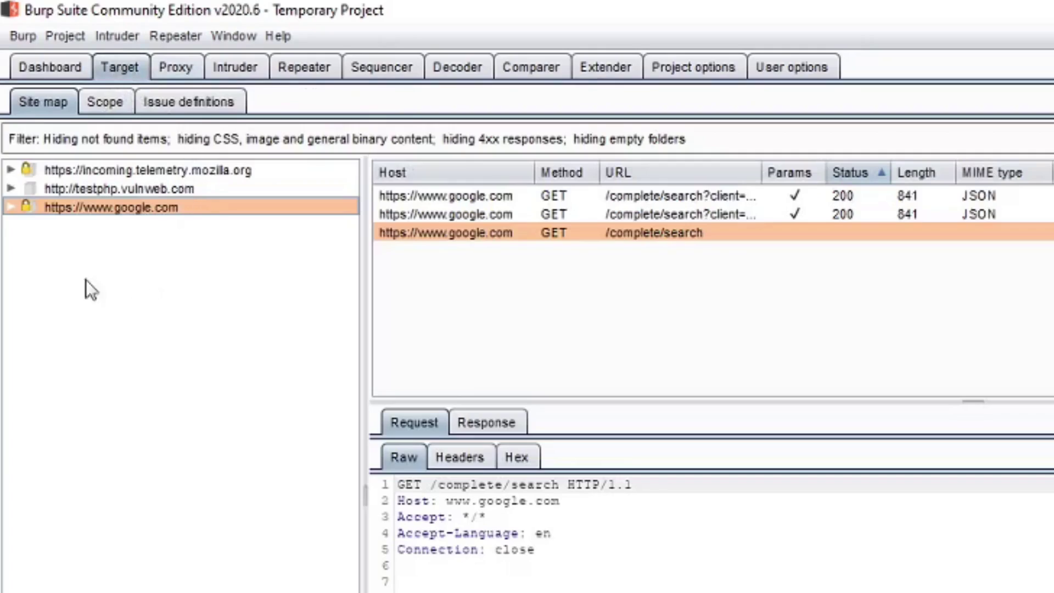
left_click(77, 189)
left_click(99, 207)
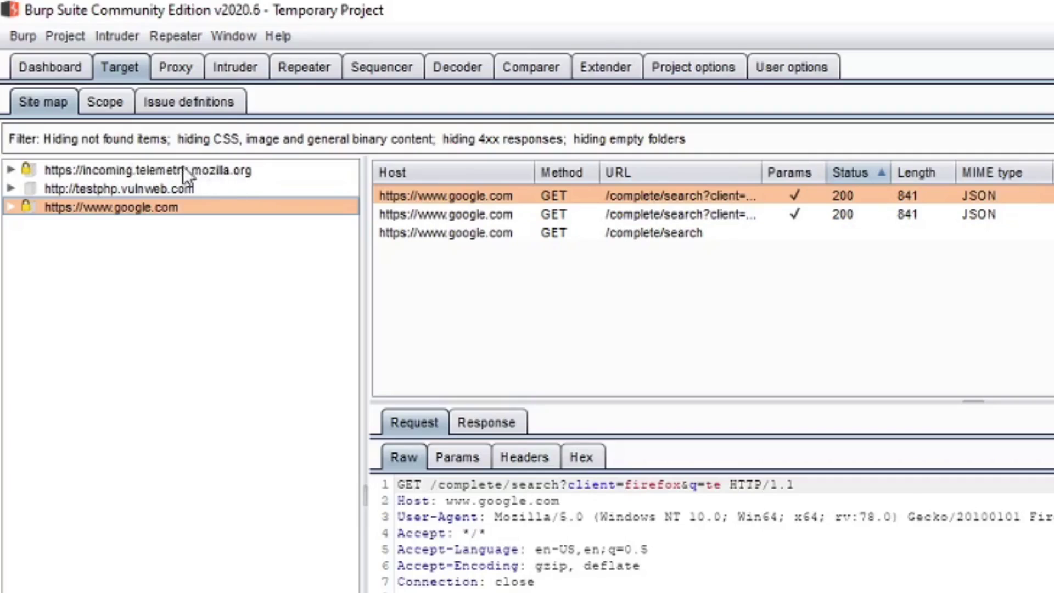
left_click(137, 187)
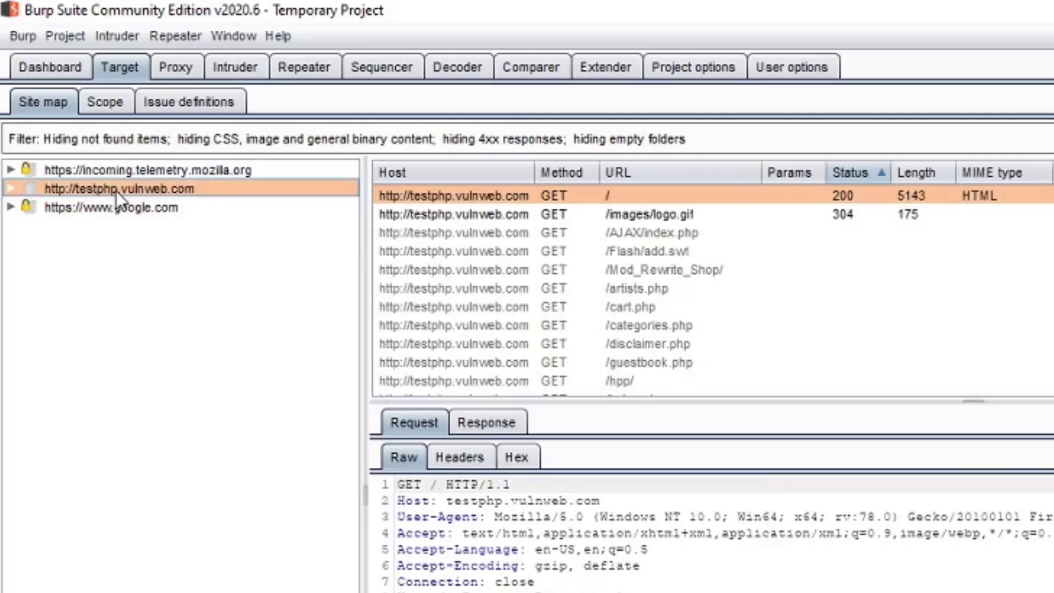
right_click(117, 190)
left_click(183, 230)
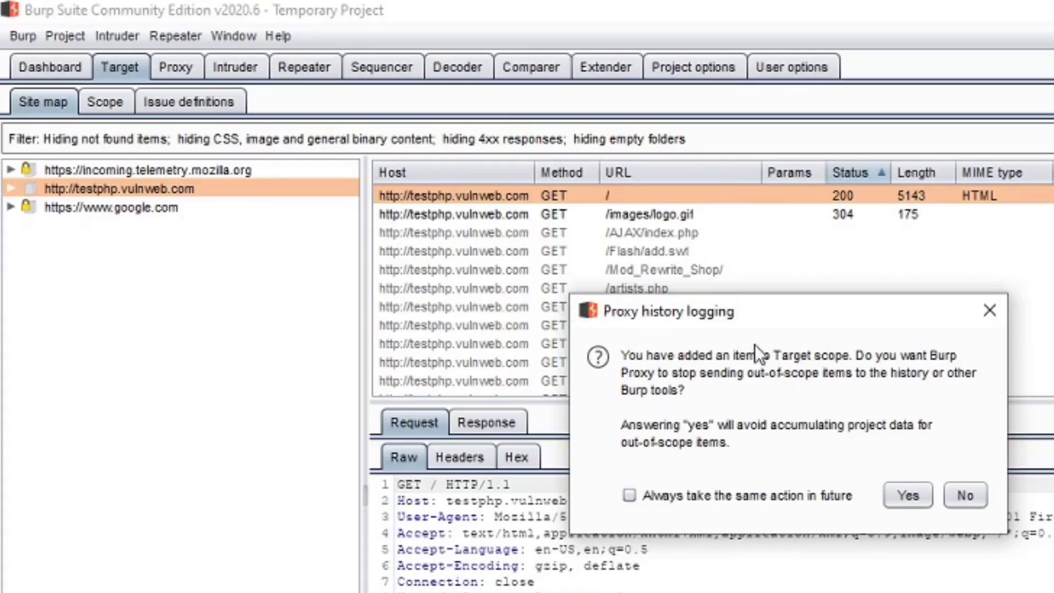
Keep logging out-of-scope traffic and filter the site map to show only in-scope items
left_click(976, 493)
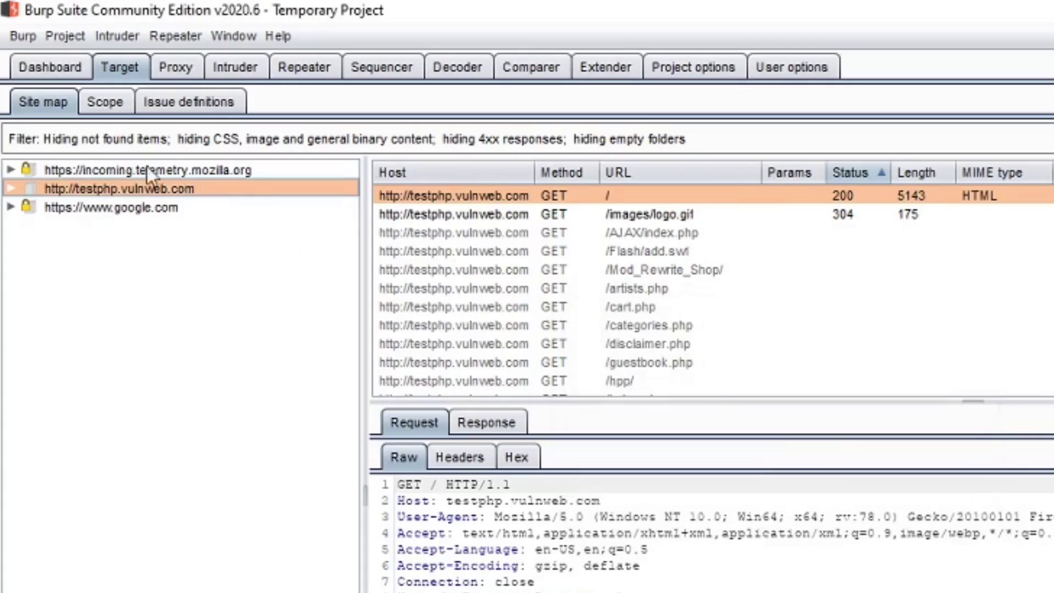
left_click(87, 141)
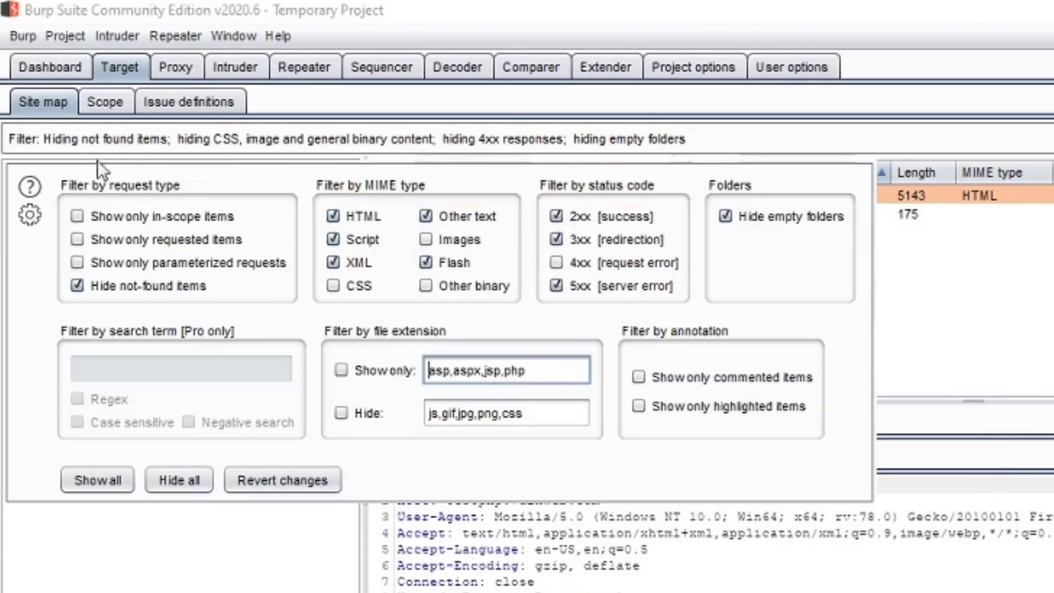
left_click(120, 218)
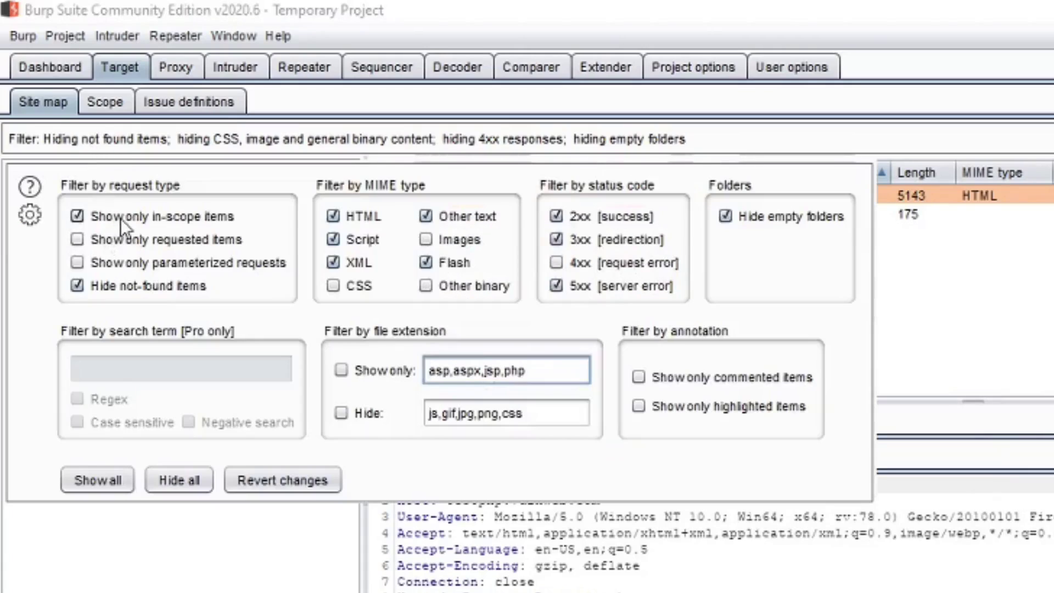
left_click(117, 508)
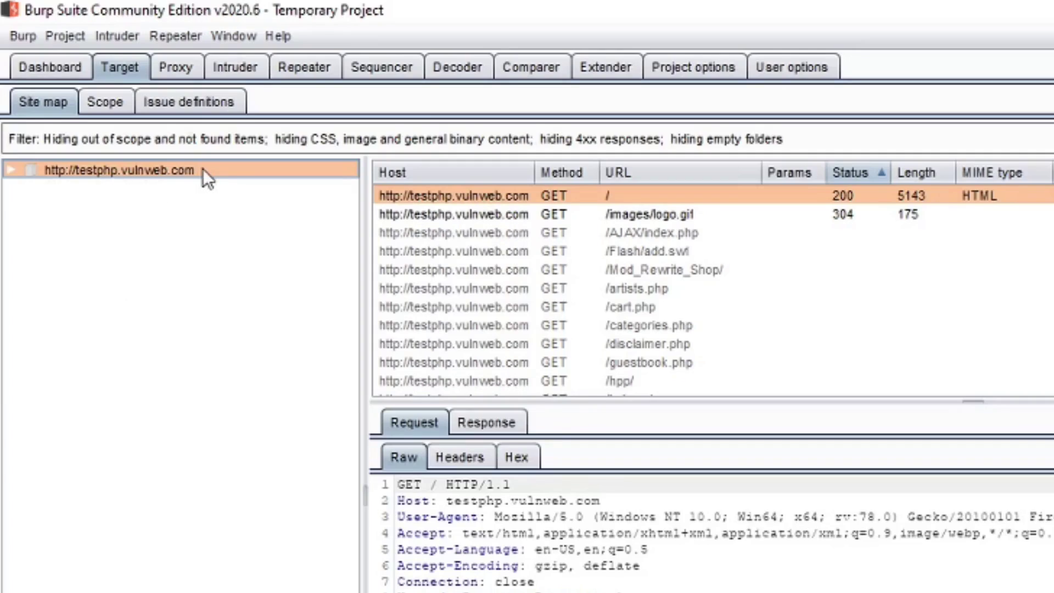
left_click(175, 67)
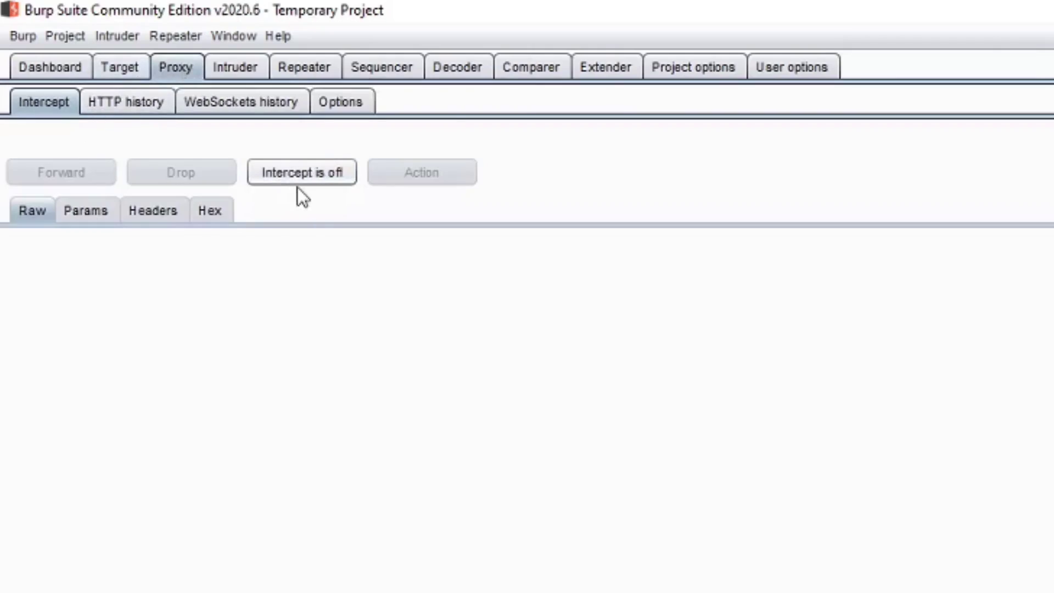
Set interception to 'Intercept is on' and return to Firefox
left_click(313, 173)
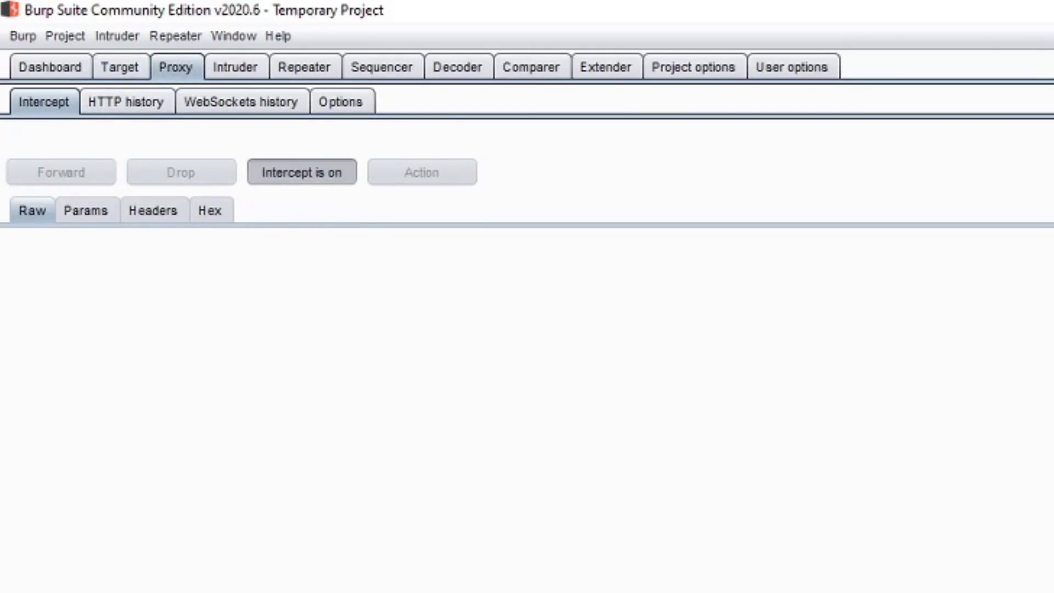
key("alt+Tab")
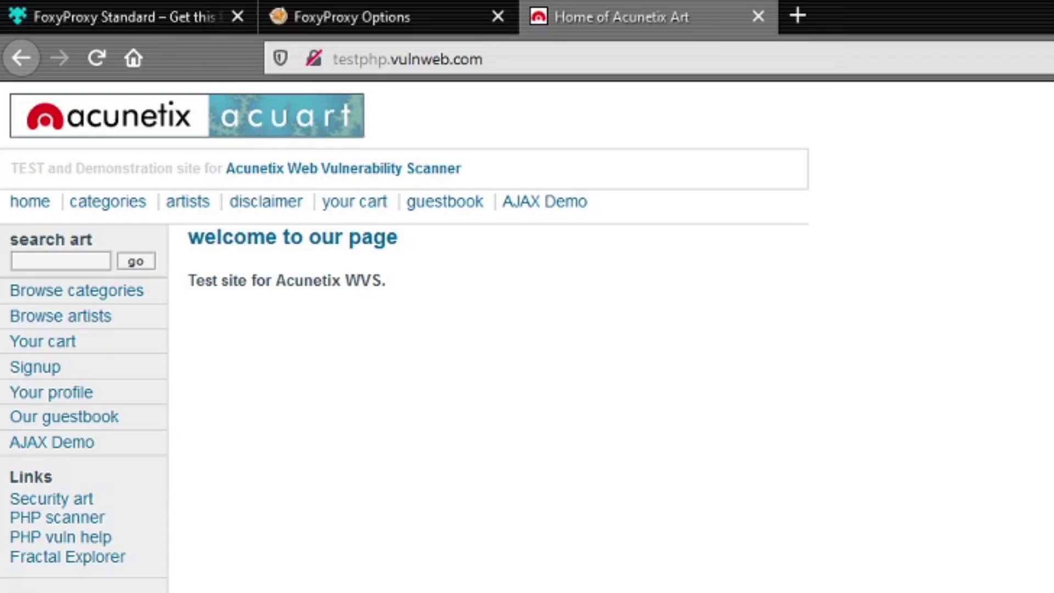
Browse testphp categories and highlight /categories.php in Burp's intercepted GET request
left_click(40, 297)
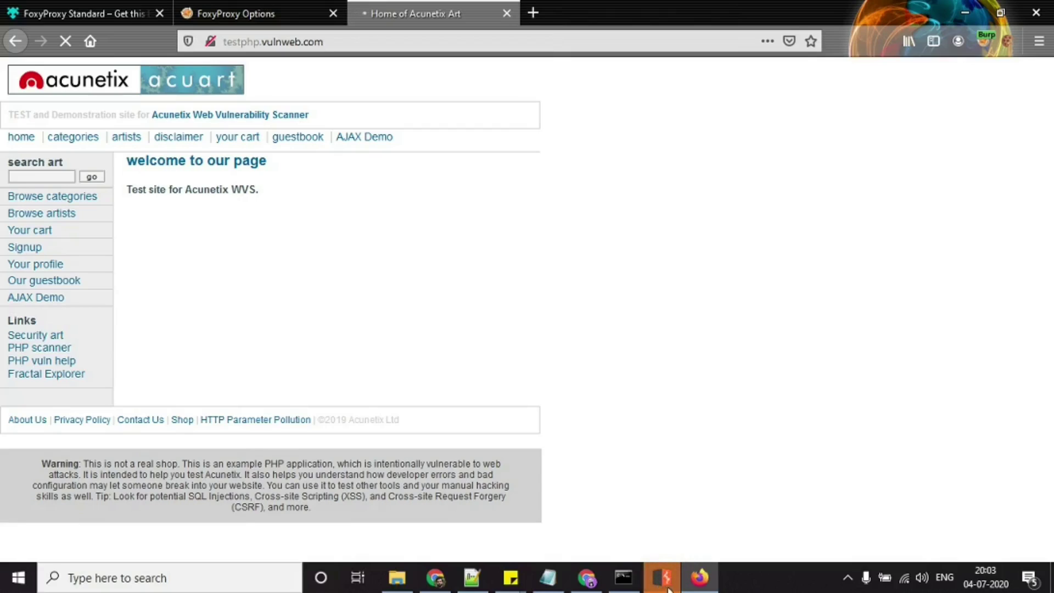
mouse_move(664, 584)
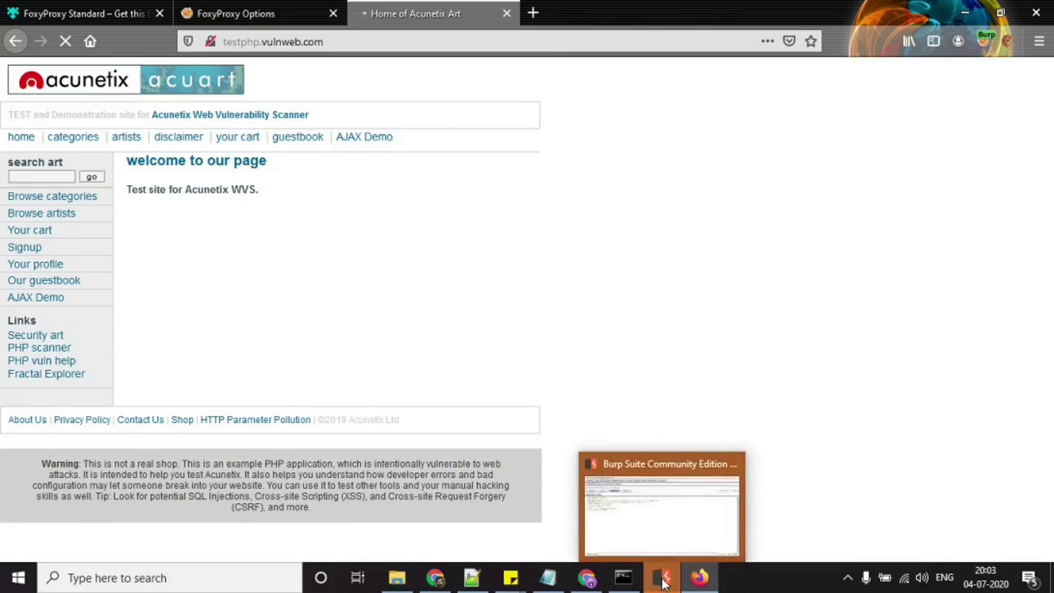
left_click(666, 526)
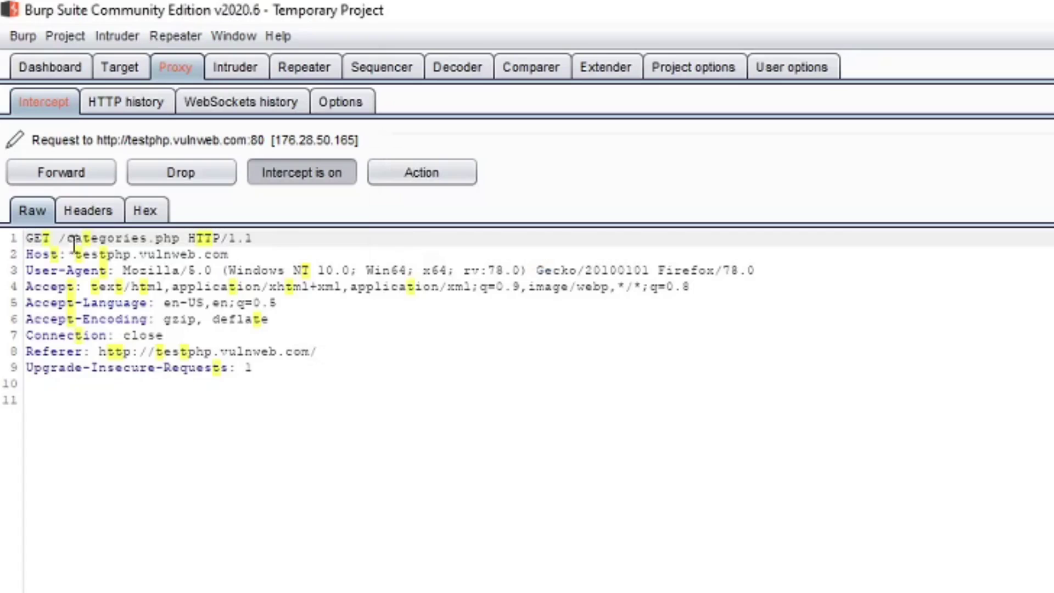
left_click_drag(41, 161, 132, 162)
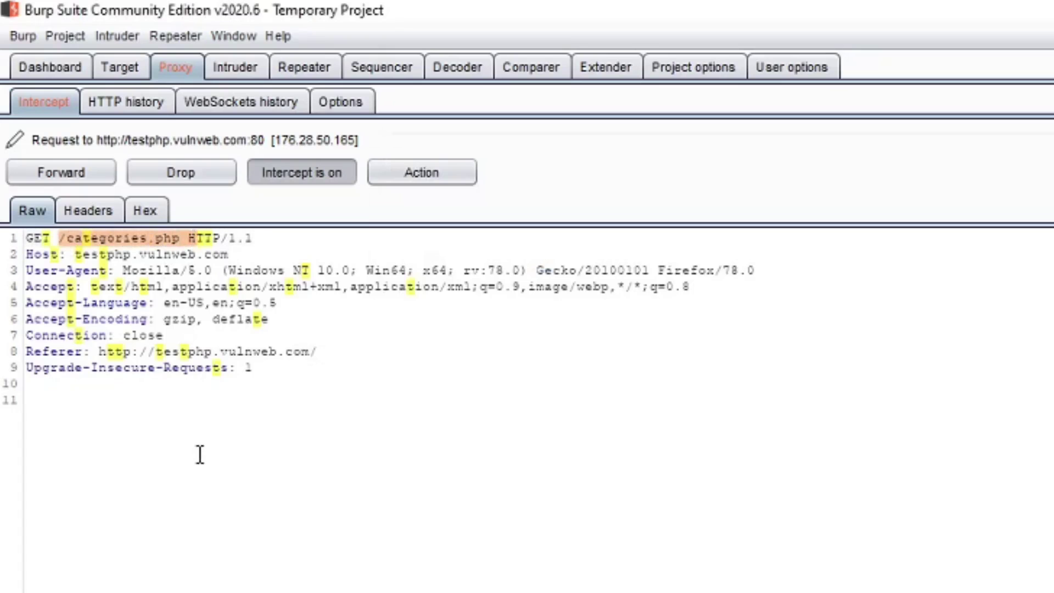
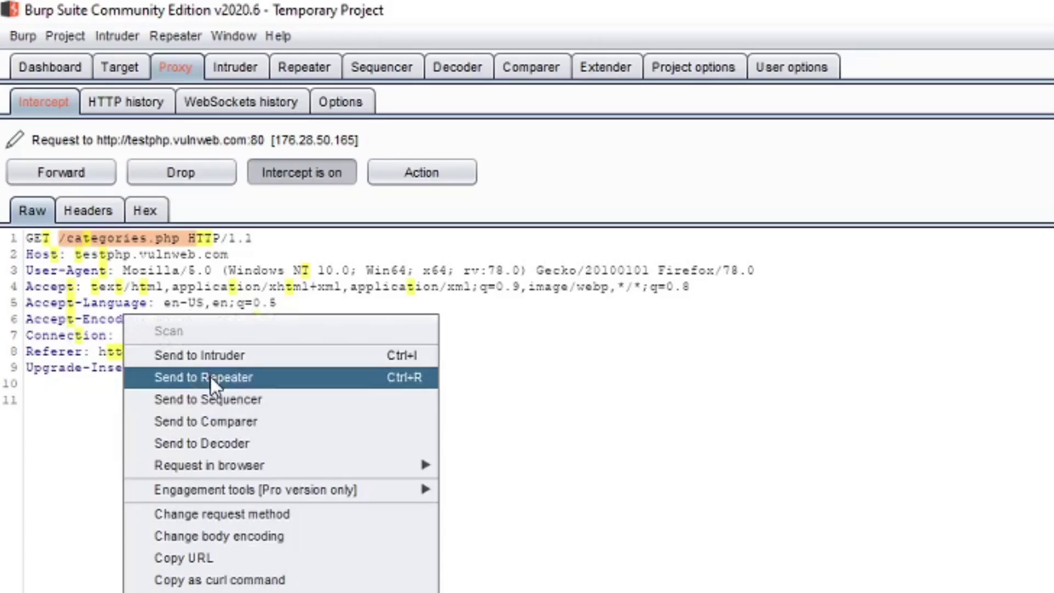
Resend GET /categories.php from Repeater, then view its 200 OK response rendered as the acuart categories page
left_click(210, 376)
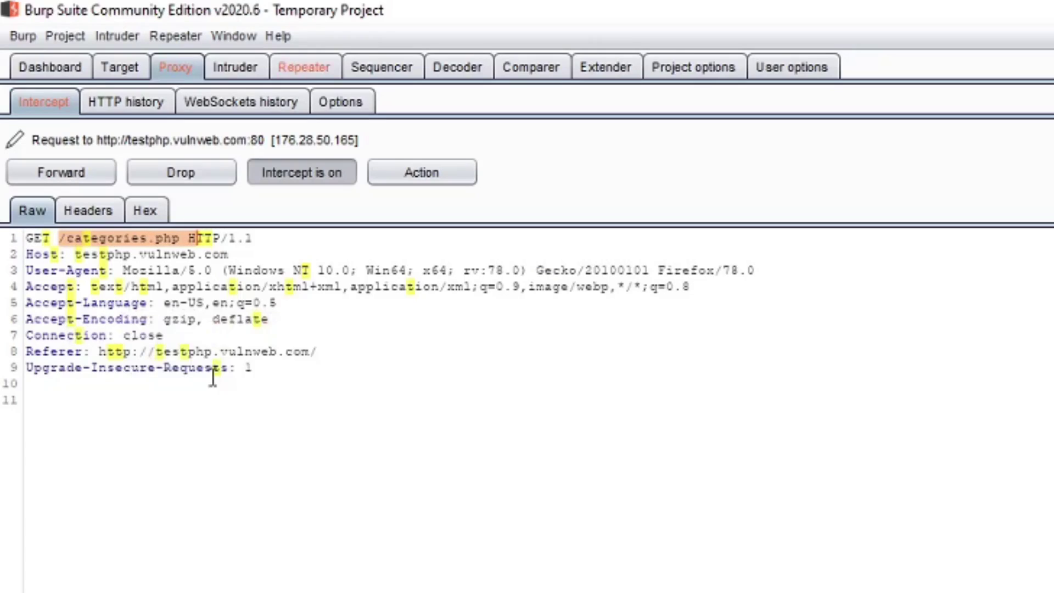
left_click(305, 65)
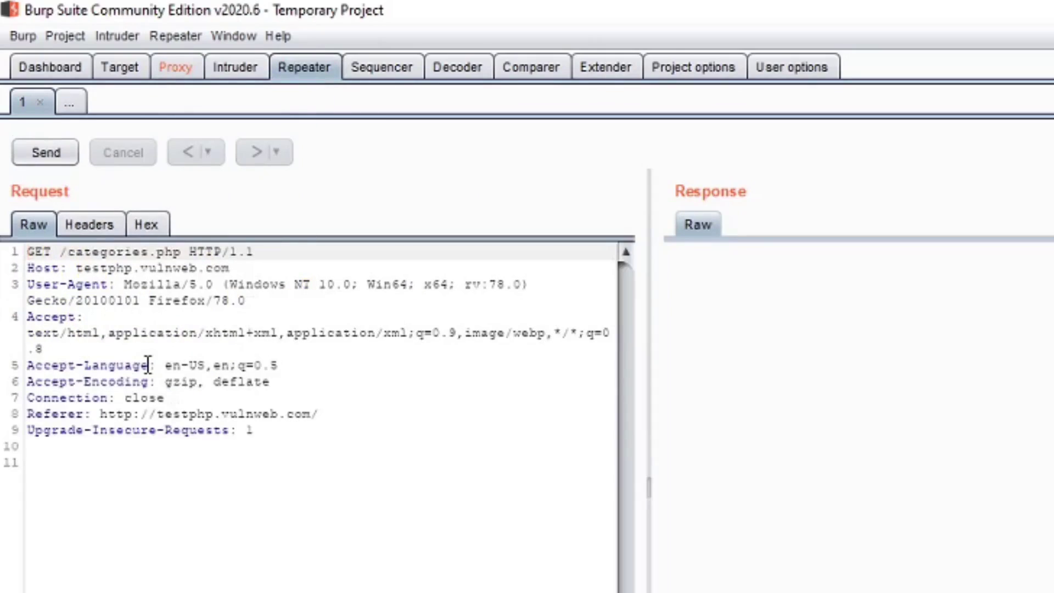
left_click(46, 153)
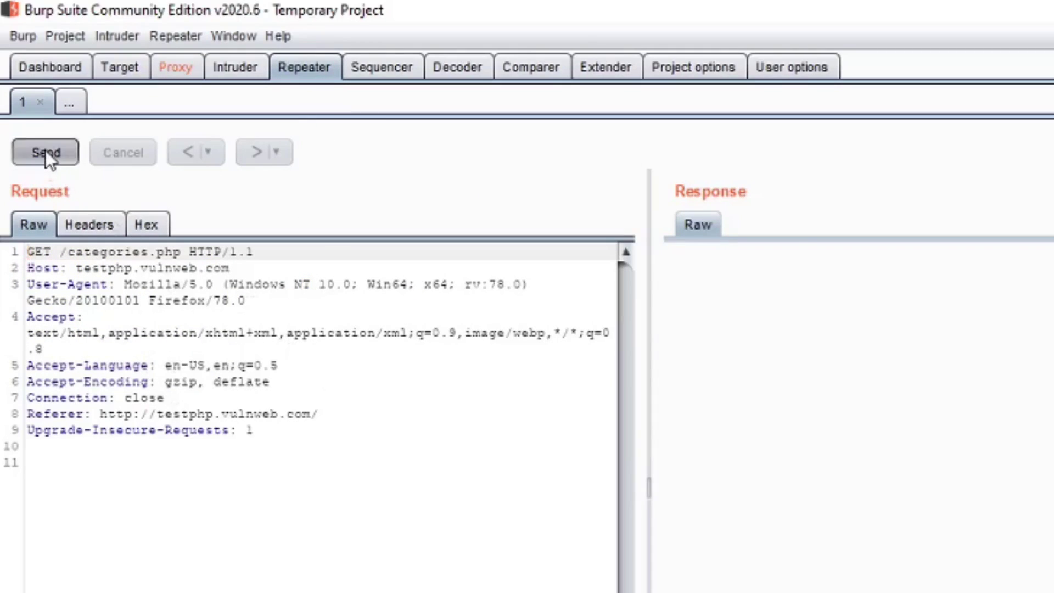
left_click_drag(724, 252, 802, 446)
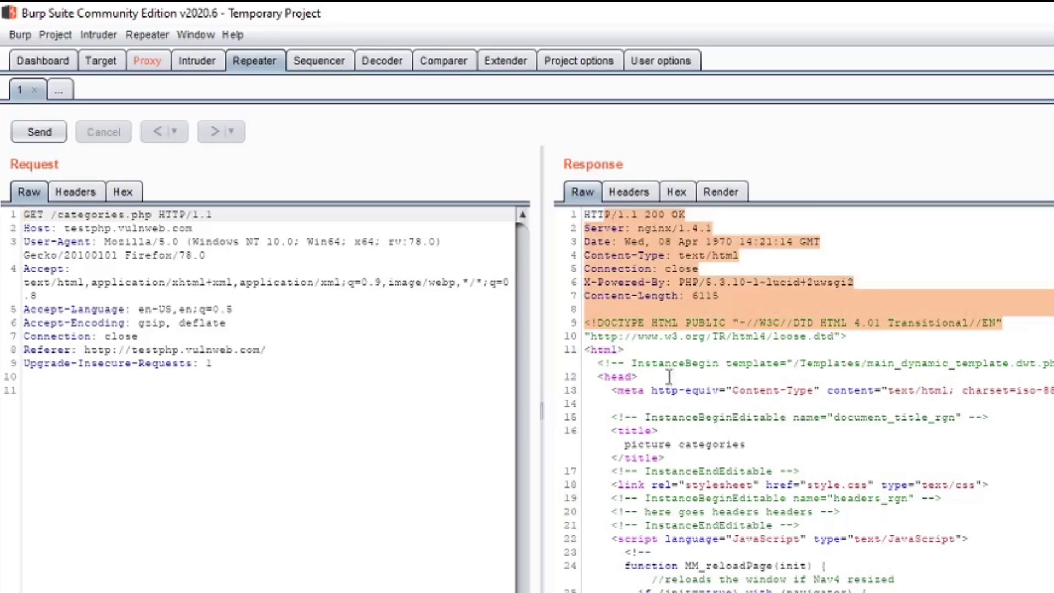
left_click_drag(668, 376, 712, 524)
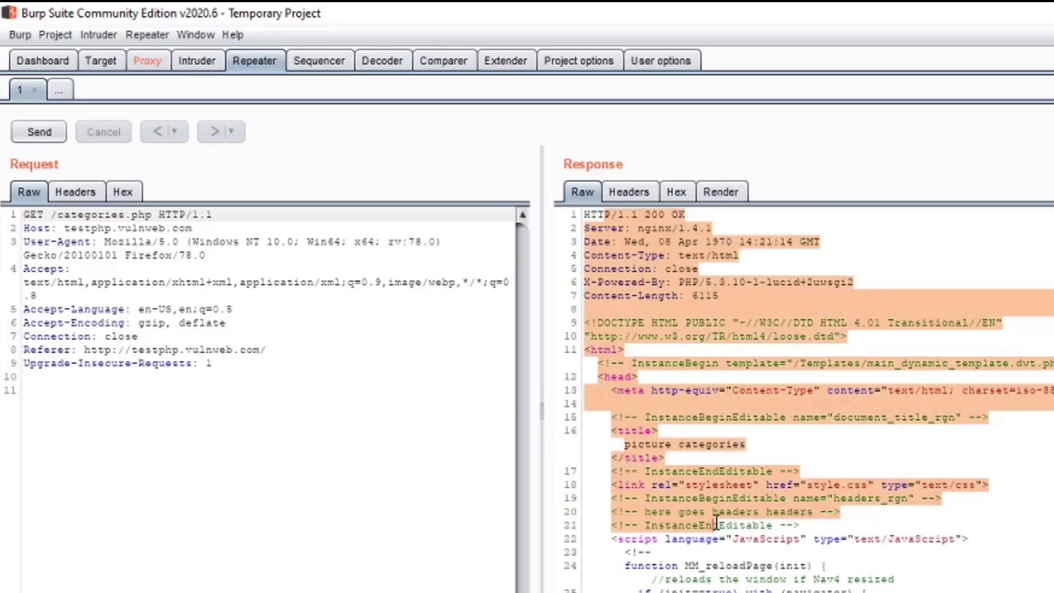
left_click(723, 192)
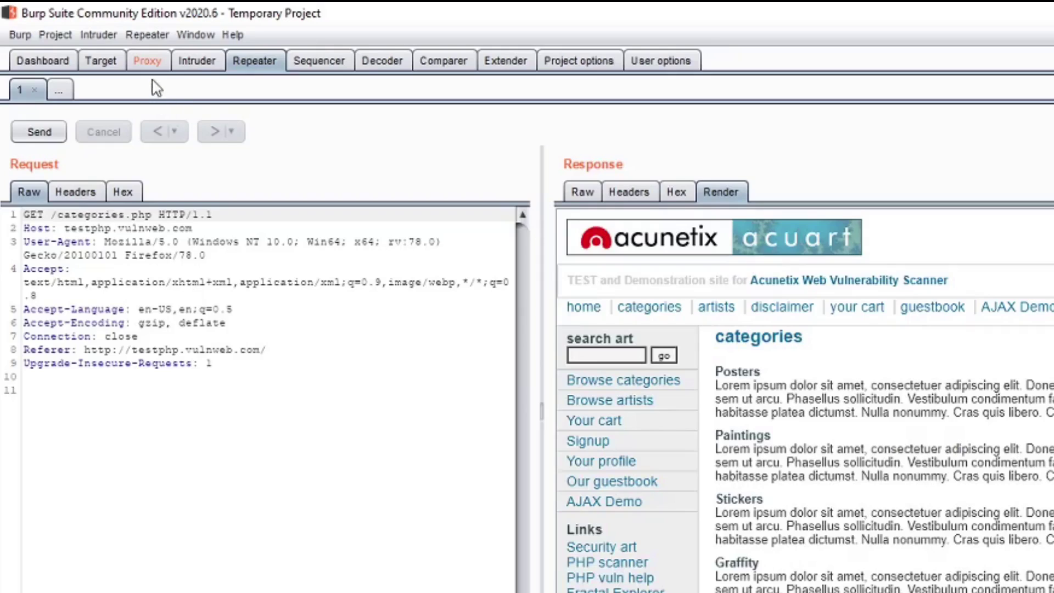
Forward the held categories.php and telemetry requests and confirm the categories page loaded in the browser
left_click(149, 63)
left_click(50, 151)
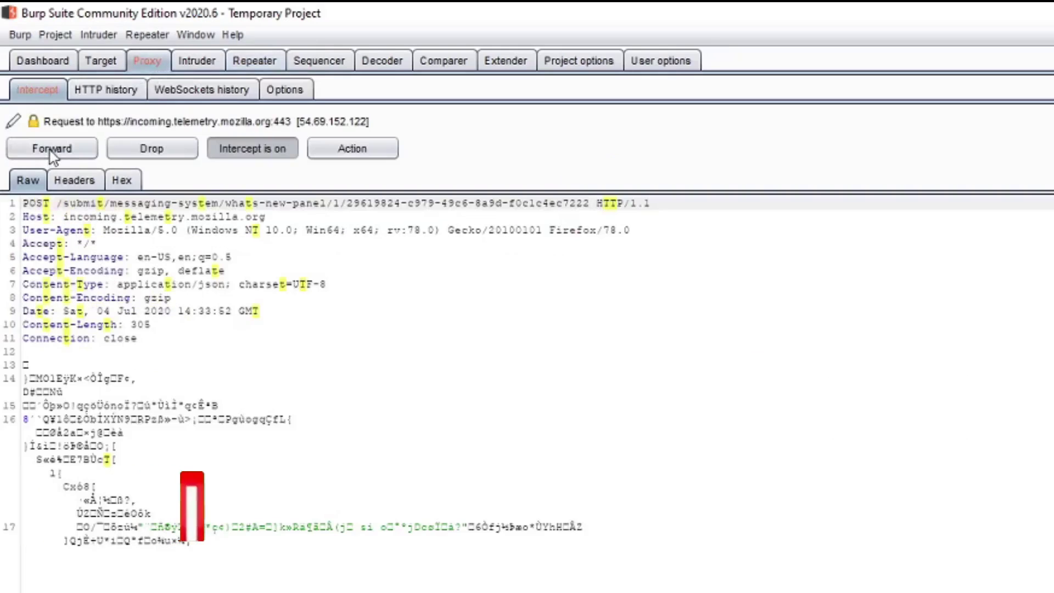
left_click(50, 149)
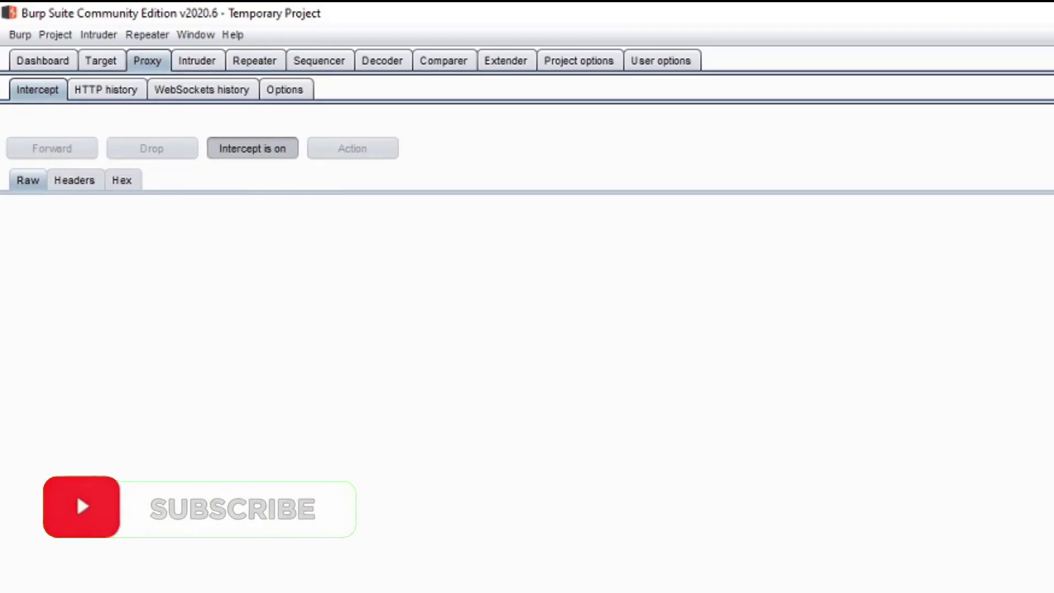
left_click(782, 591)
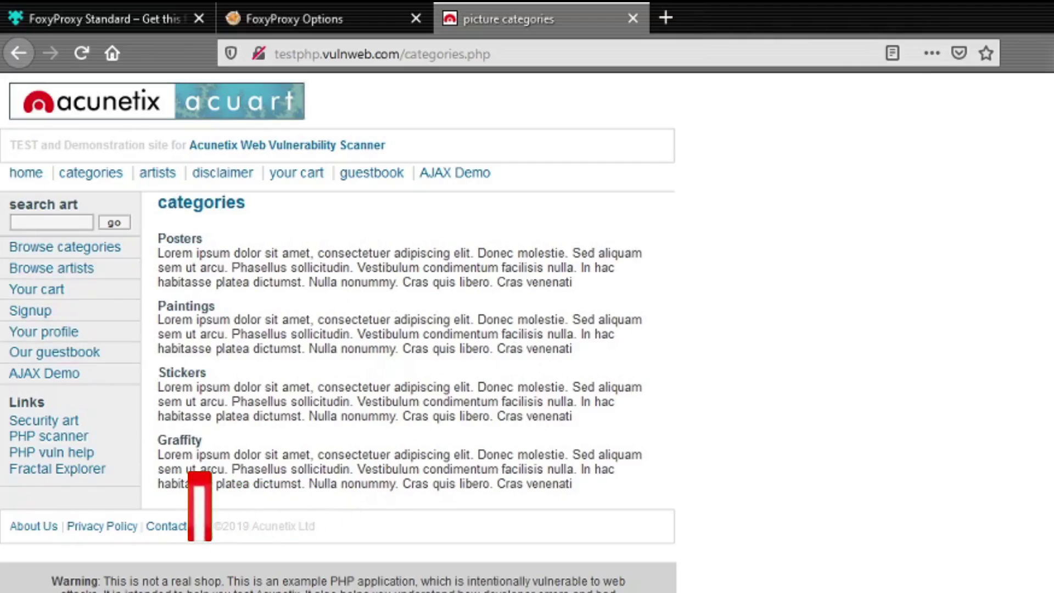
key("alt+Tab")
left_click(254, 61)
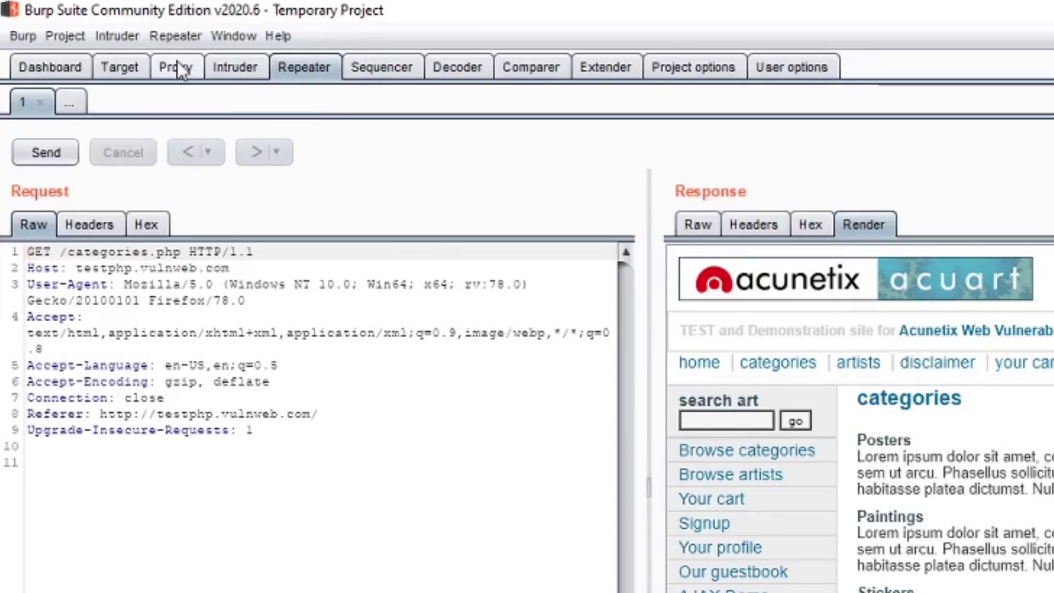
left_click(148, 55)
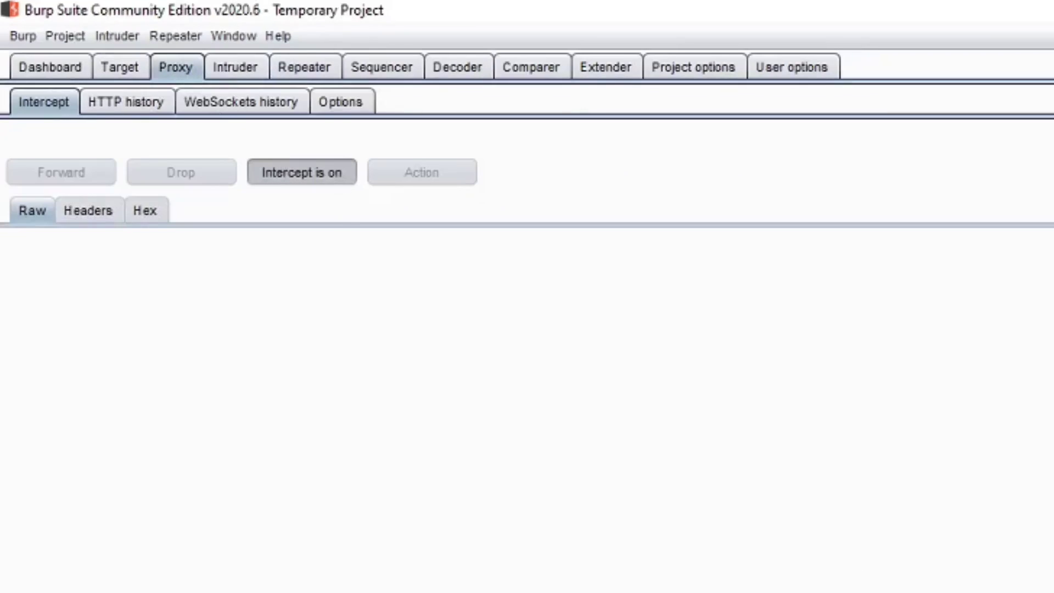
Open the Posters category in Firefox and send the intercepted listproducts.php?cat=1 request to Repeater
key("alt+Tab")
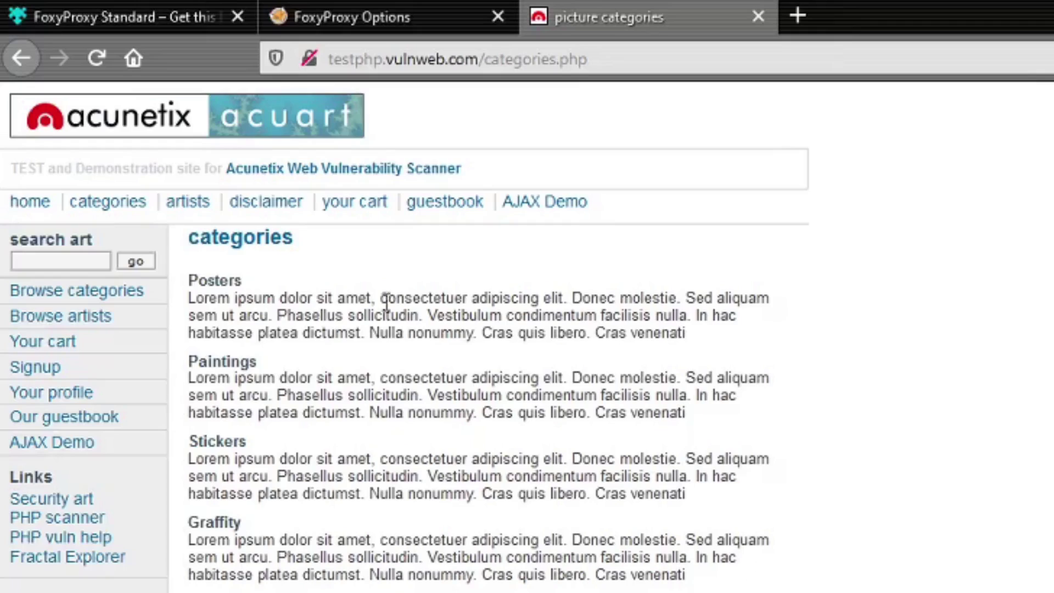
left_click(219, 290)
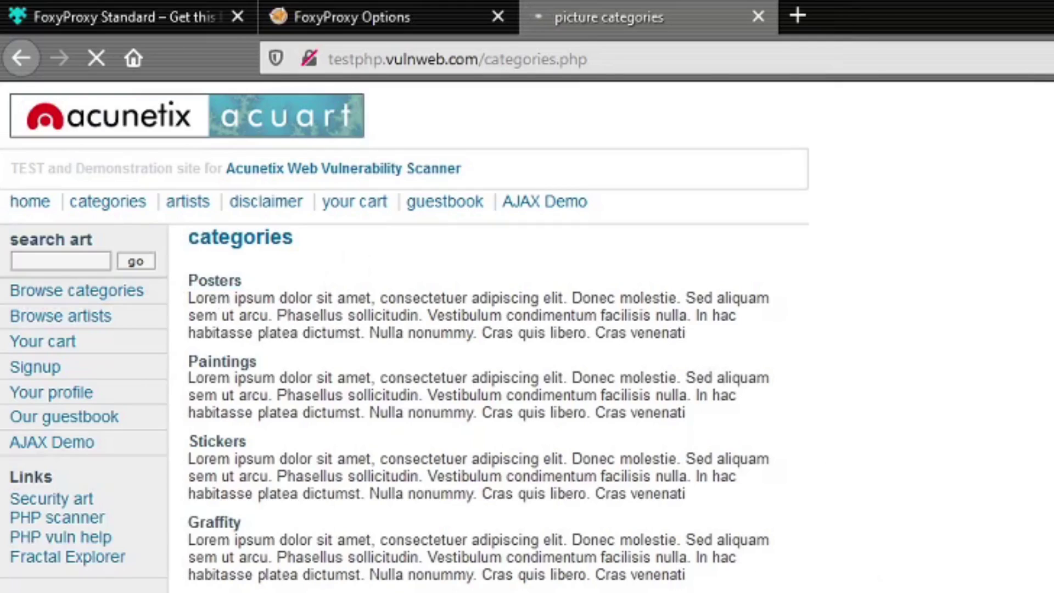
key("alt+Tab")
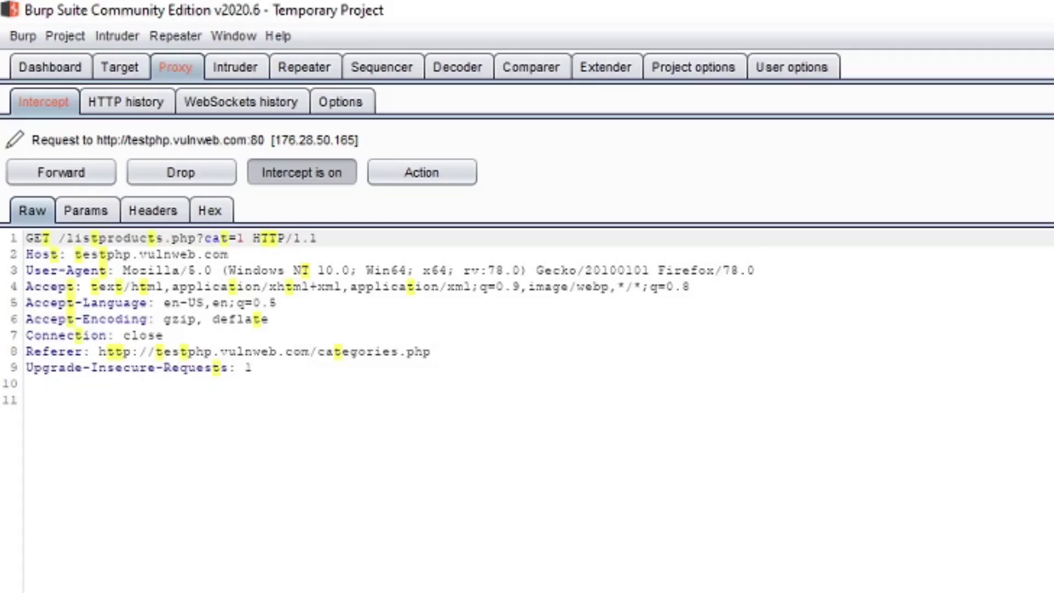
right_click(110, 269)
left_click(213, 328)
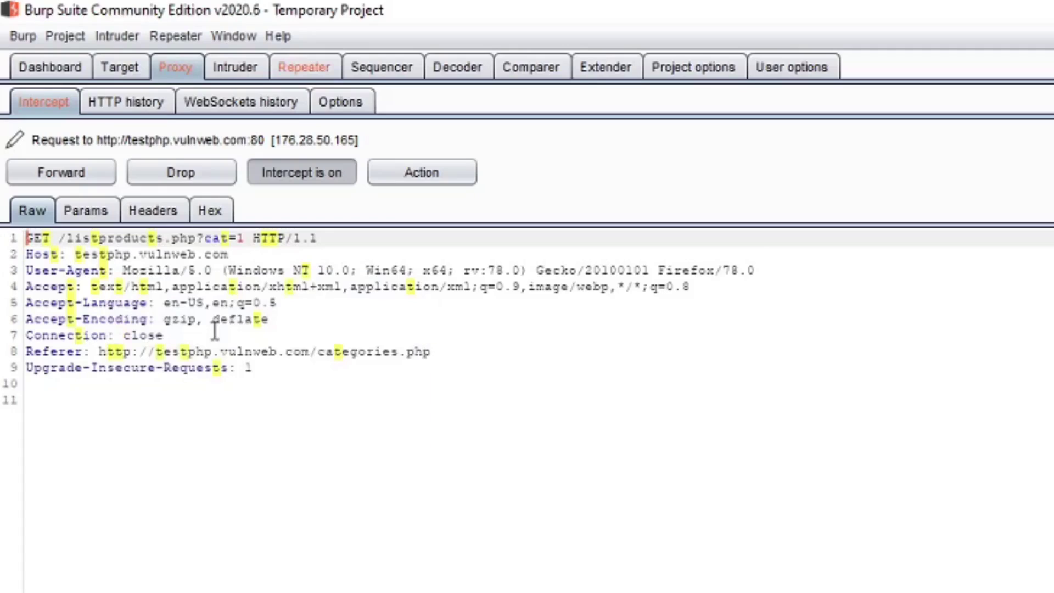
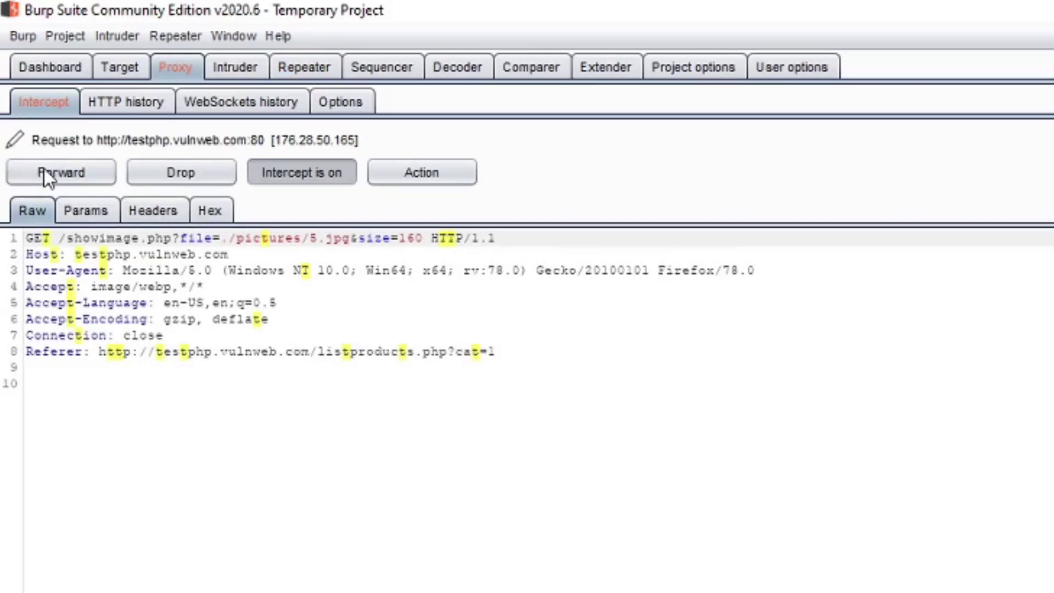
Forward the two held showimage requests and check the loaded Posters listproducts.php?cat=1 page in Firefox
left_click(46, 171)
left_click(46, 172)
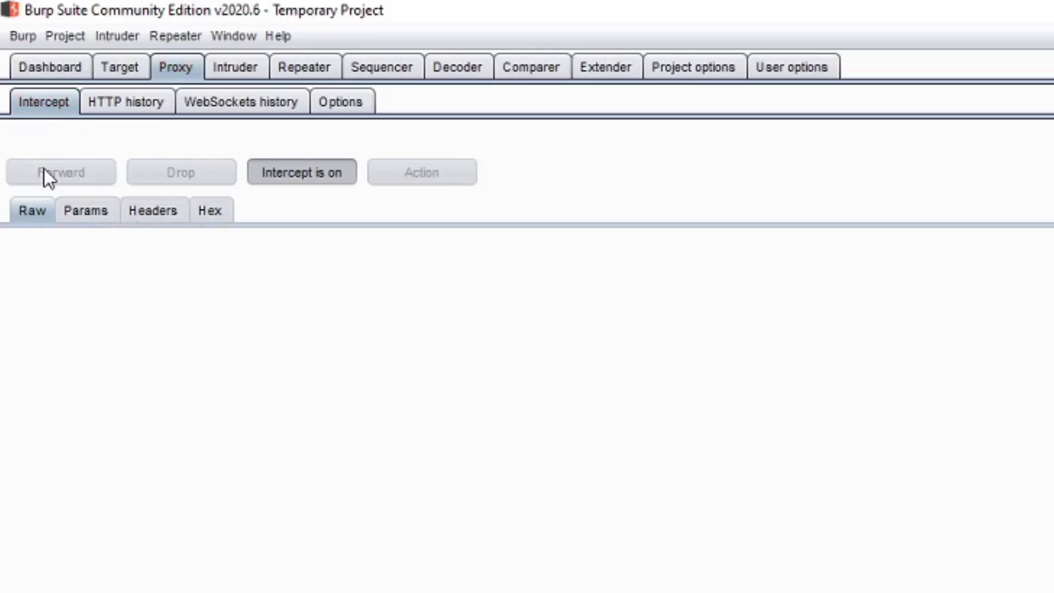
key("alt+Tab")
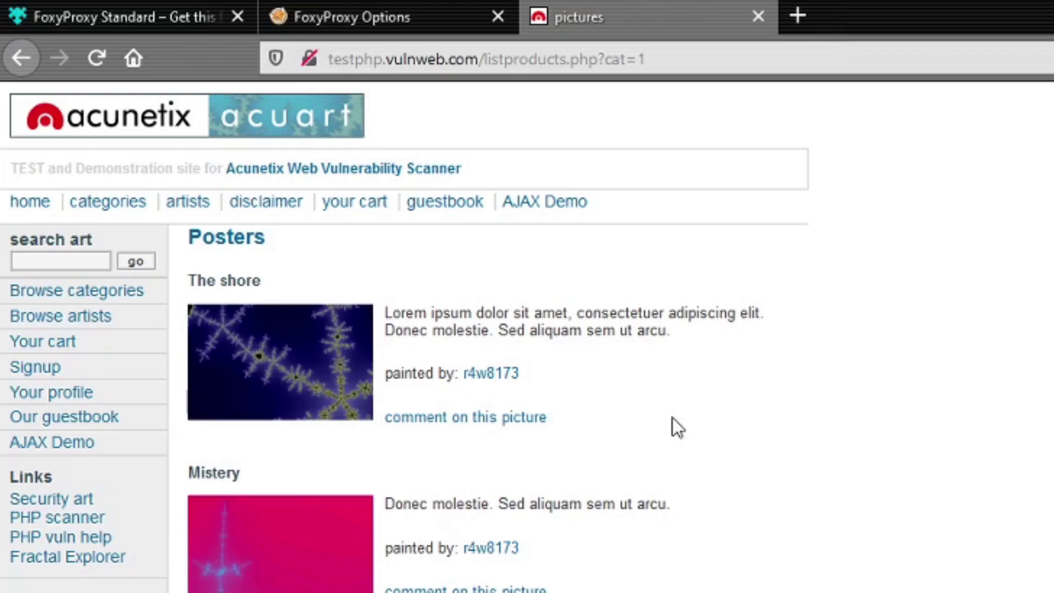
scroll(673, 417, "down", 10)
scroll(673, 417, "up", 10)
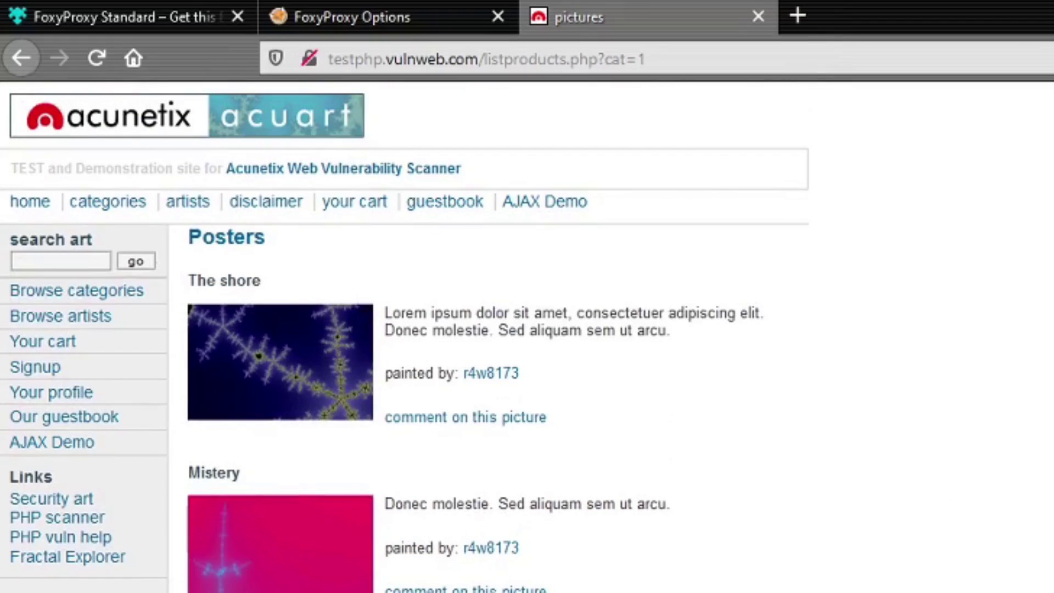
Switch from Firefox to the Burp Suite window showing Proxy > Intercept
key("alt+Tab")
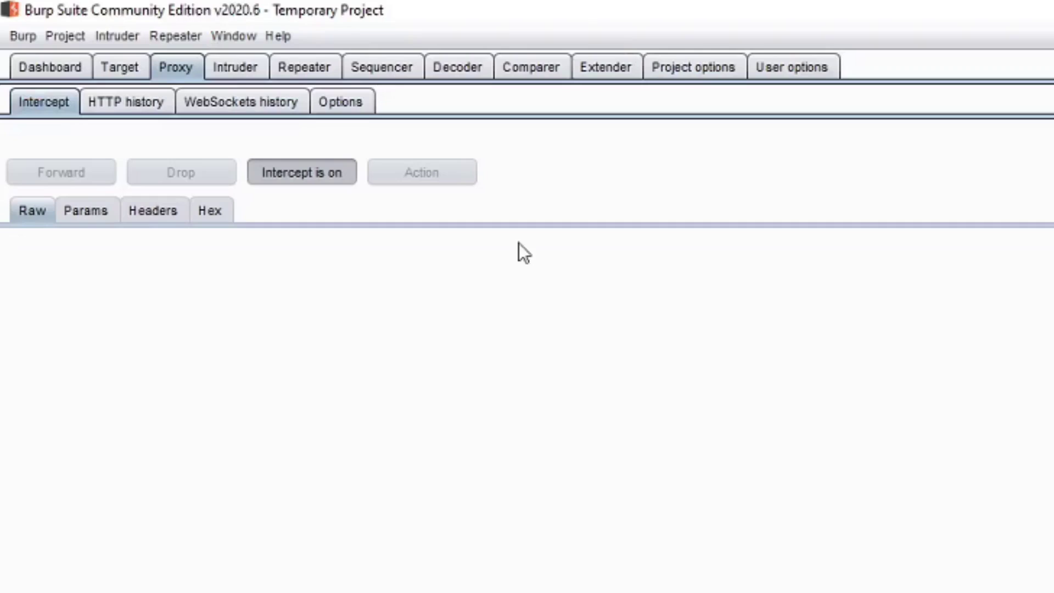
Resend GET /listproducts.php?cat=1 from Repeater and view the 200 OK response in Render
left_click(291, 67)
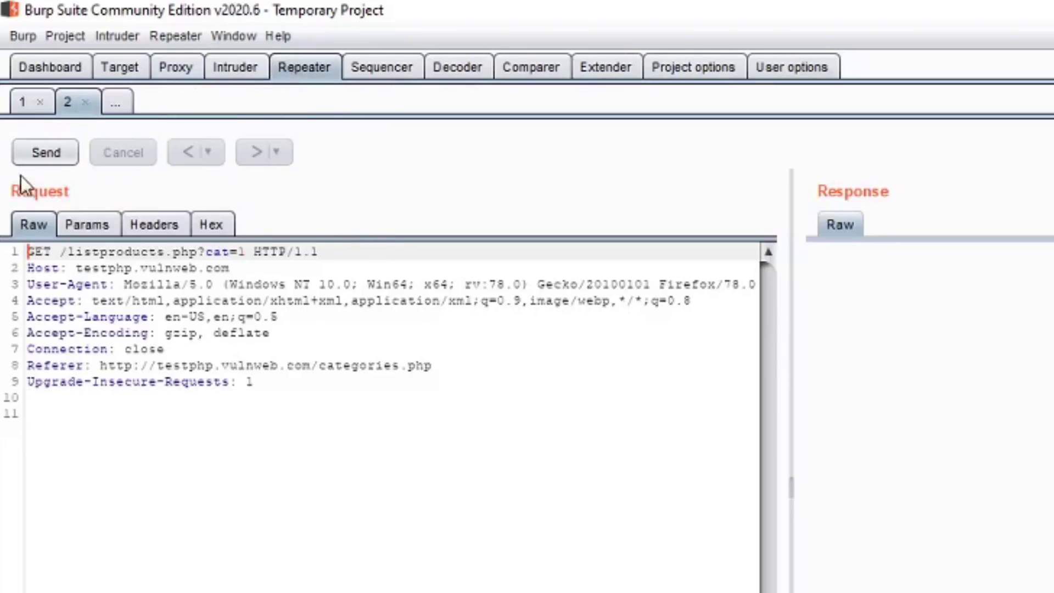
left_click(41, 155)
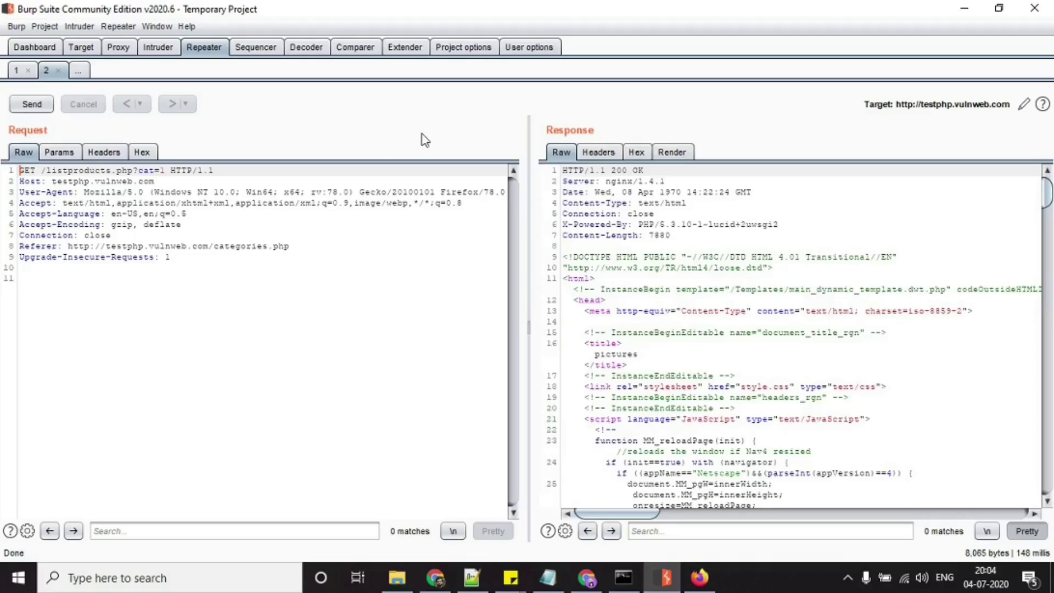
left_click(1003, 225)
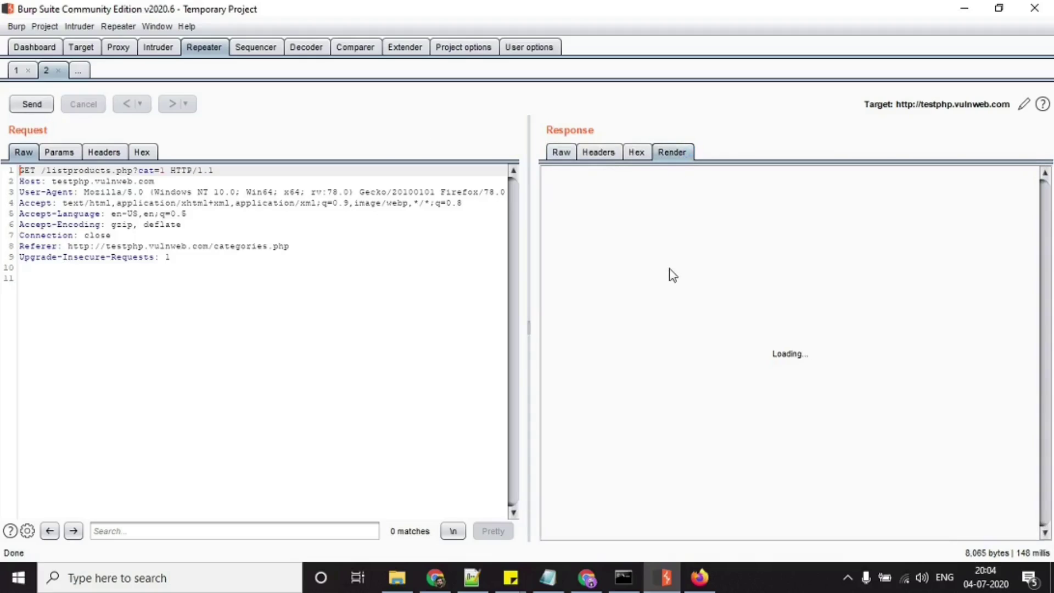
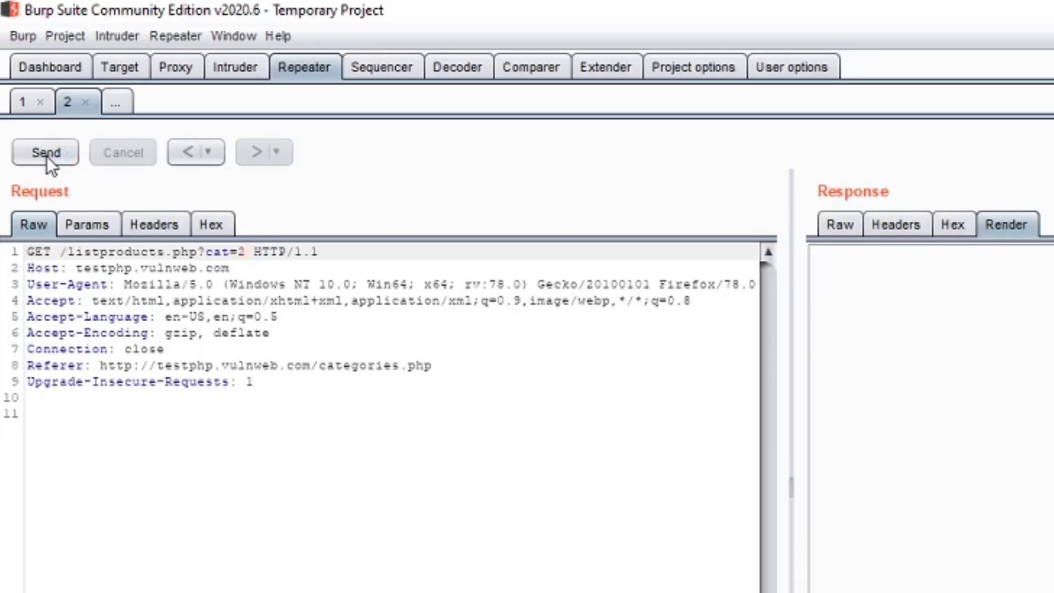
Resend the listproducts.php?cat=2 request and view the acuart Paintings page in Render
left_click(47, 155)
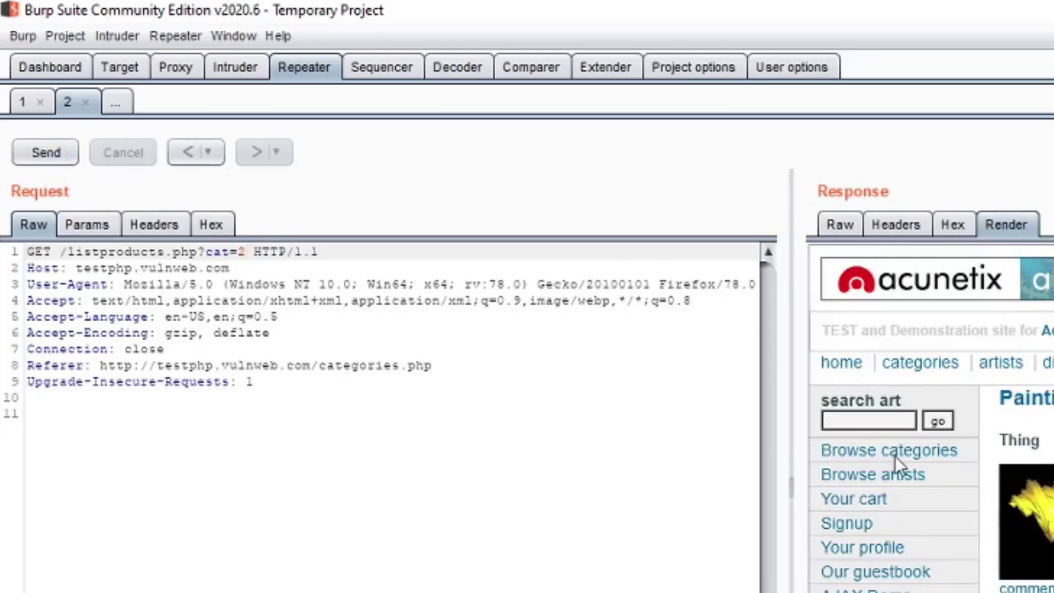
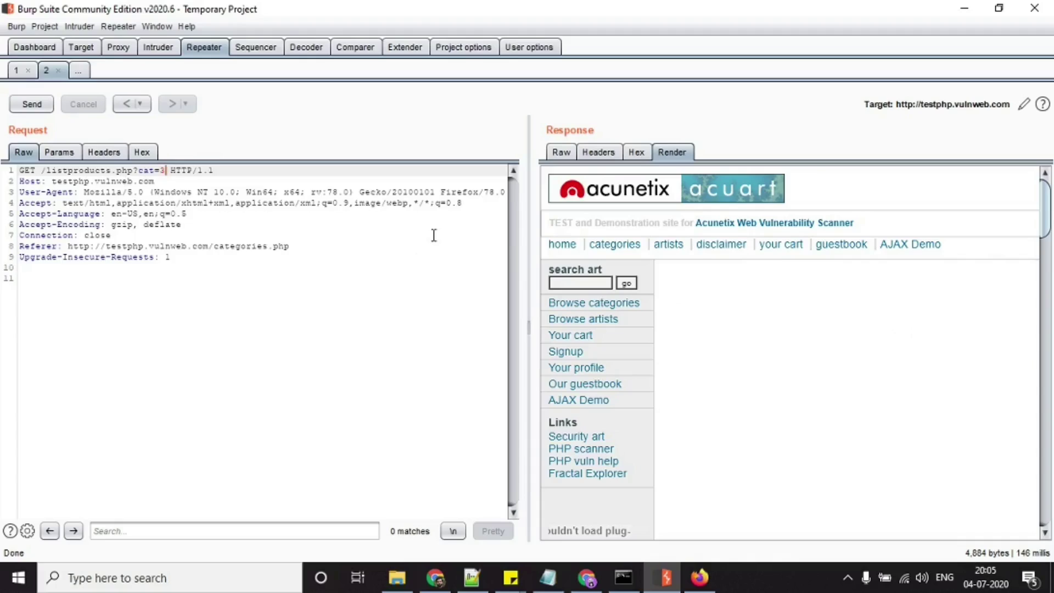
Switch Proxy interception off, then select the listproducts.php?cat=1 URL in Firefox's address bar
left_click(120, 47)
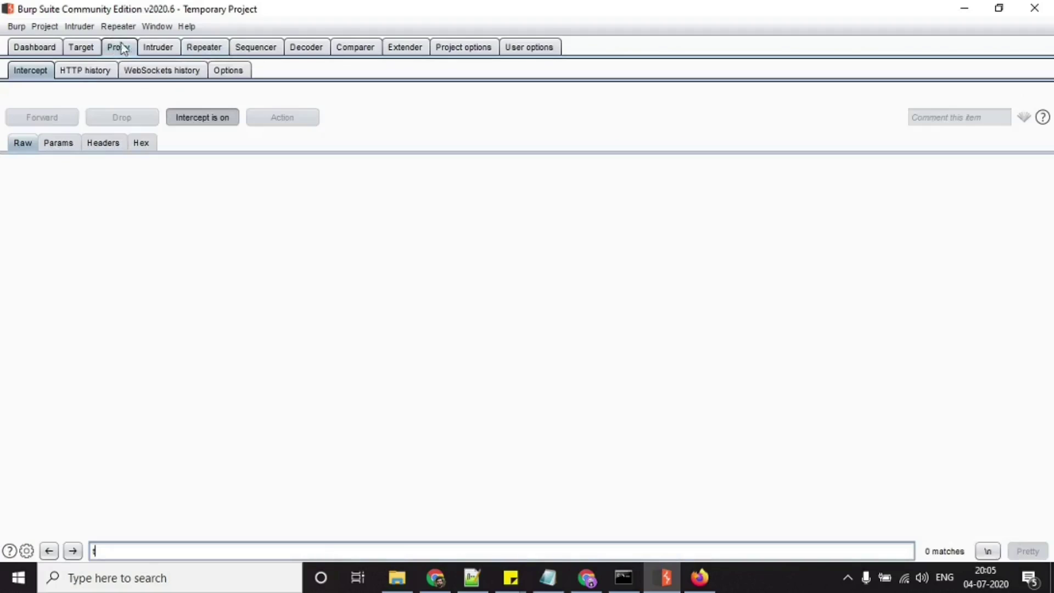
left_click(202, 115)
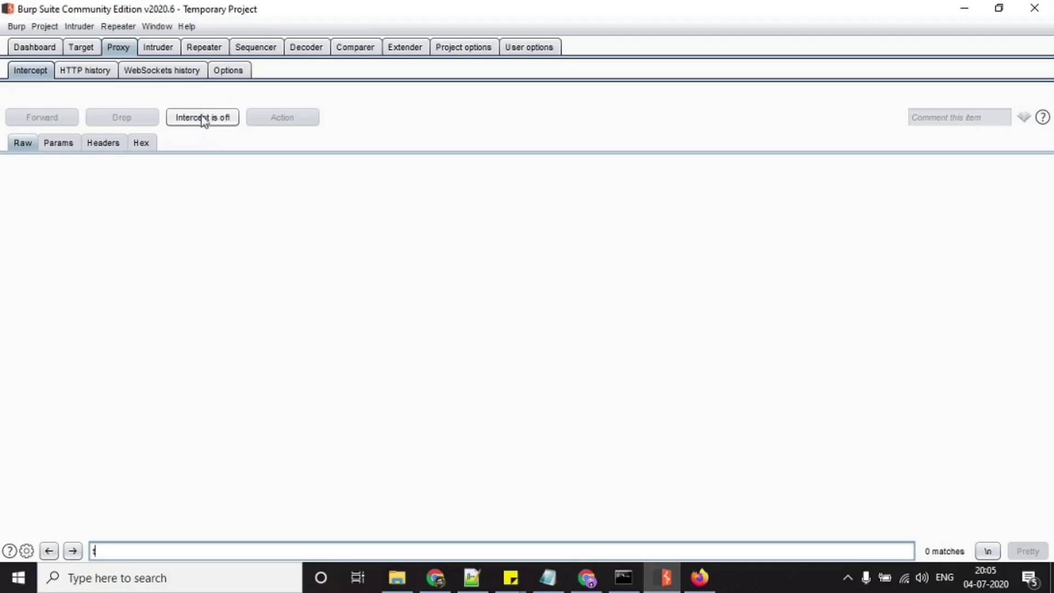
left_click(701, 576)
left_click(480, 38)
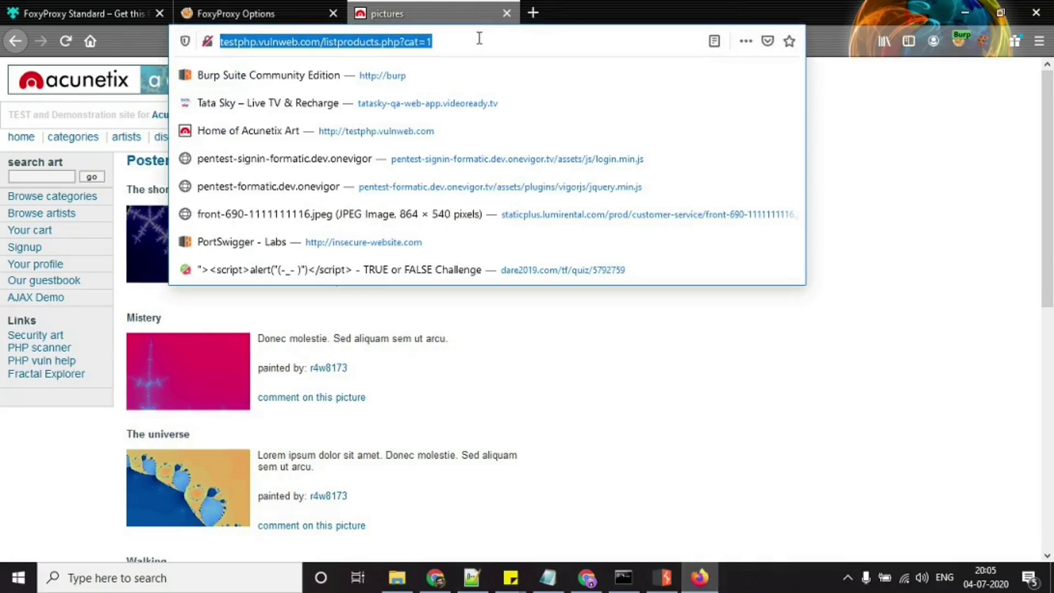
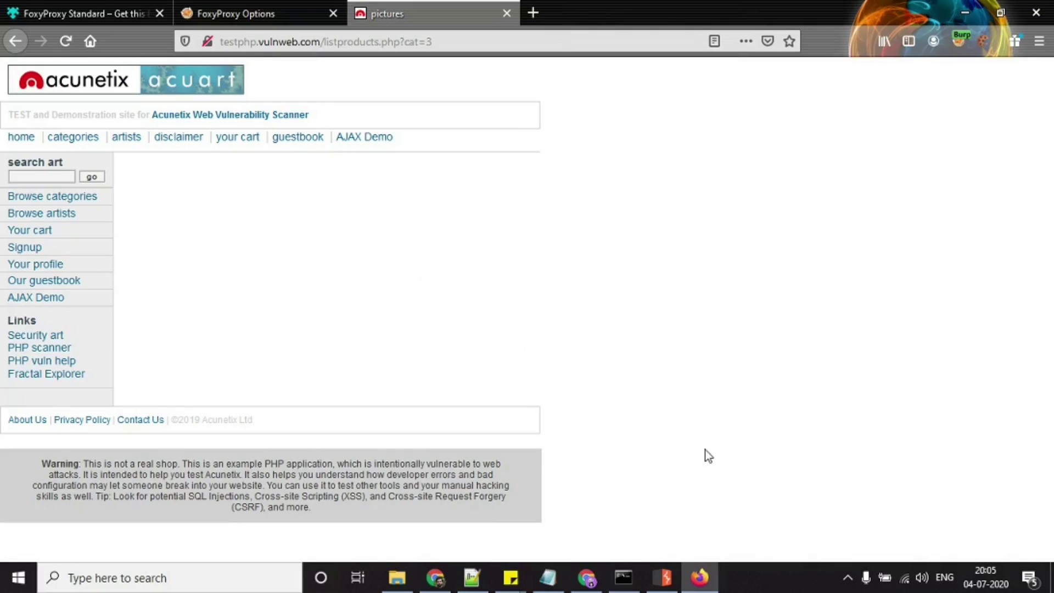
Switch back to Burp Suite and view Repeater tab 2's listproducts.php?cat=3 request with its rendered response
left_click(664, 576)
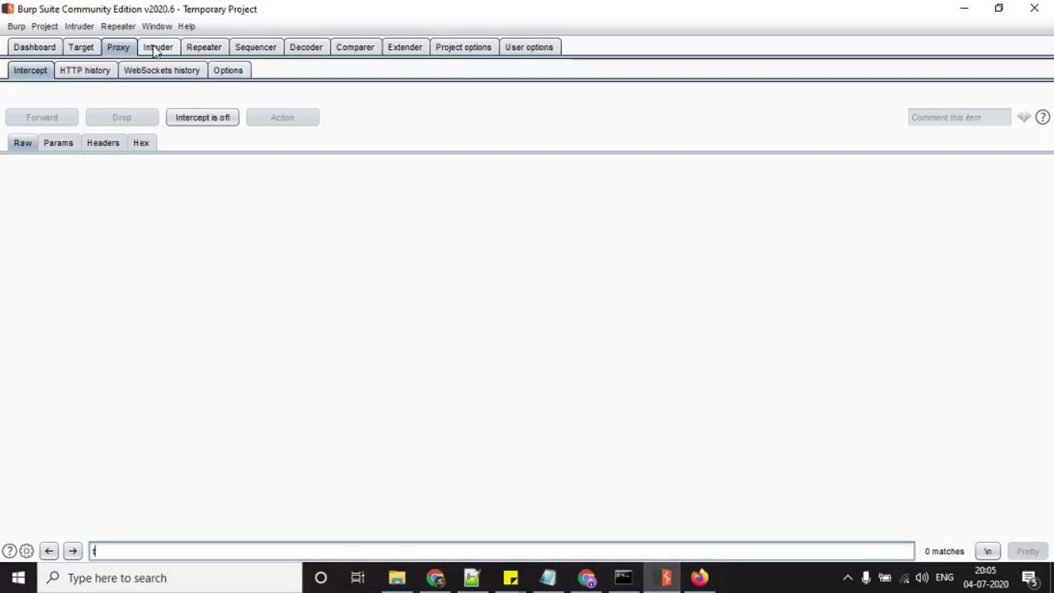
left_click(201, 49)
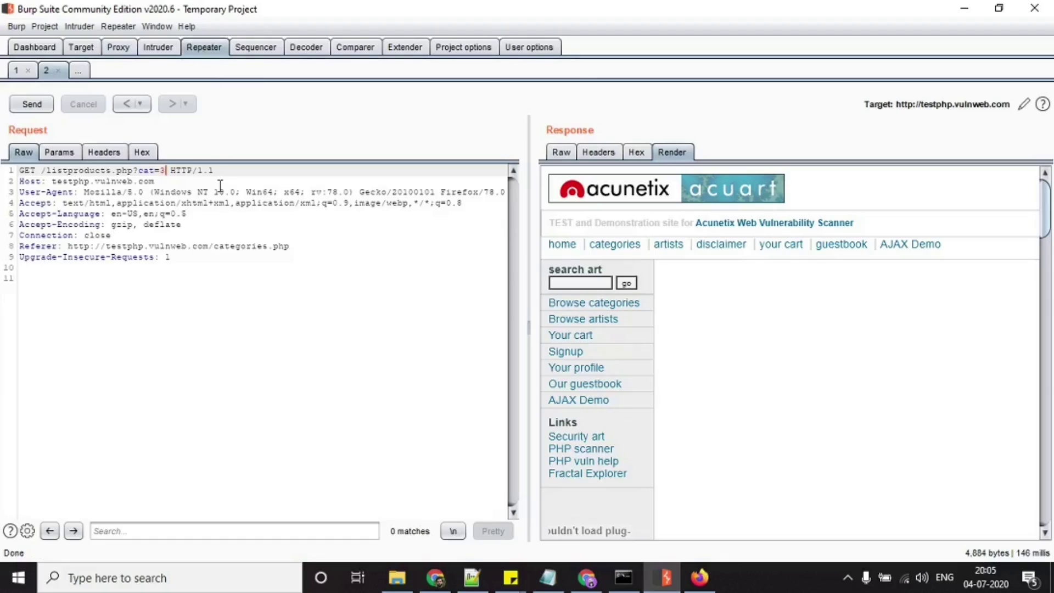
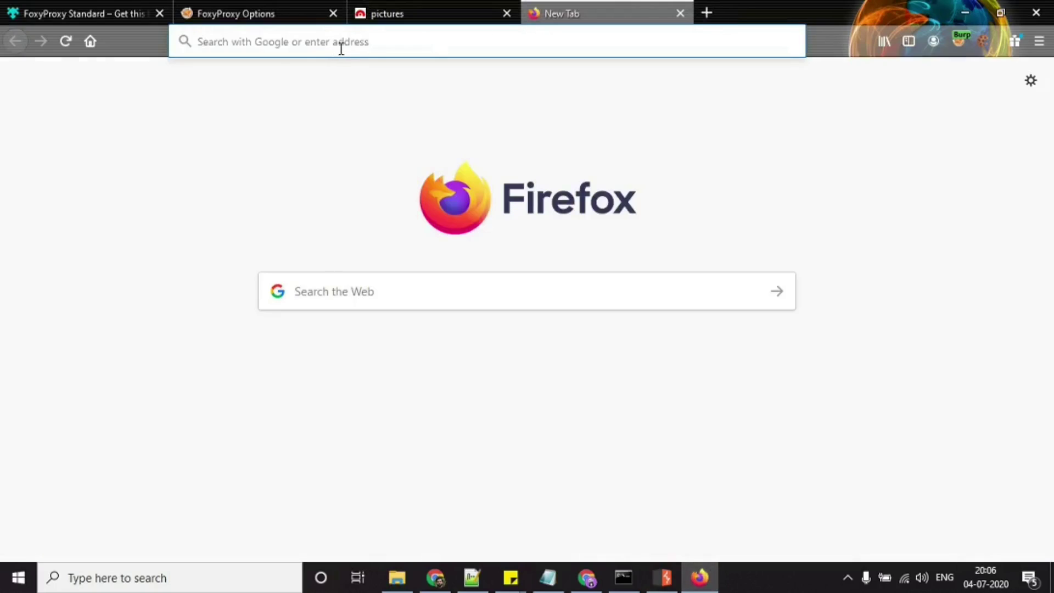
Paste the copied Burp 'show response in browser' URL into the new Firefox tab's address bar
type("http://burpsuite/repeat/1/332pmn83ga53jk34m3gc25dkliofl1b1")
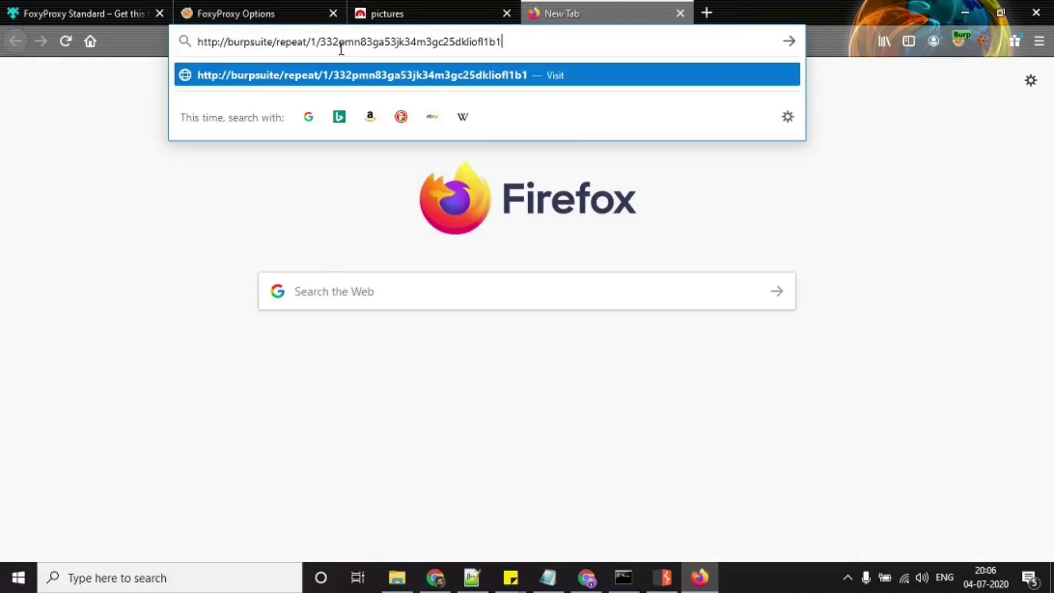
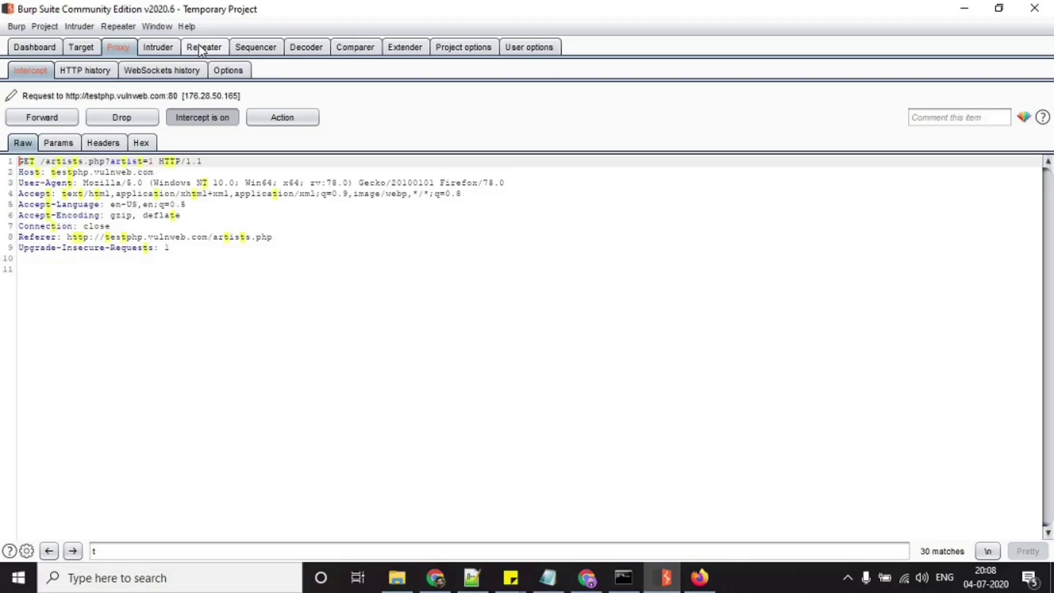
Send the artists.php?artist=1 request from Repeater tab 3 and render the 200 OK response
left_click(203, 47)
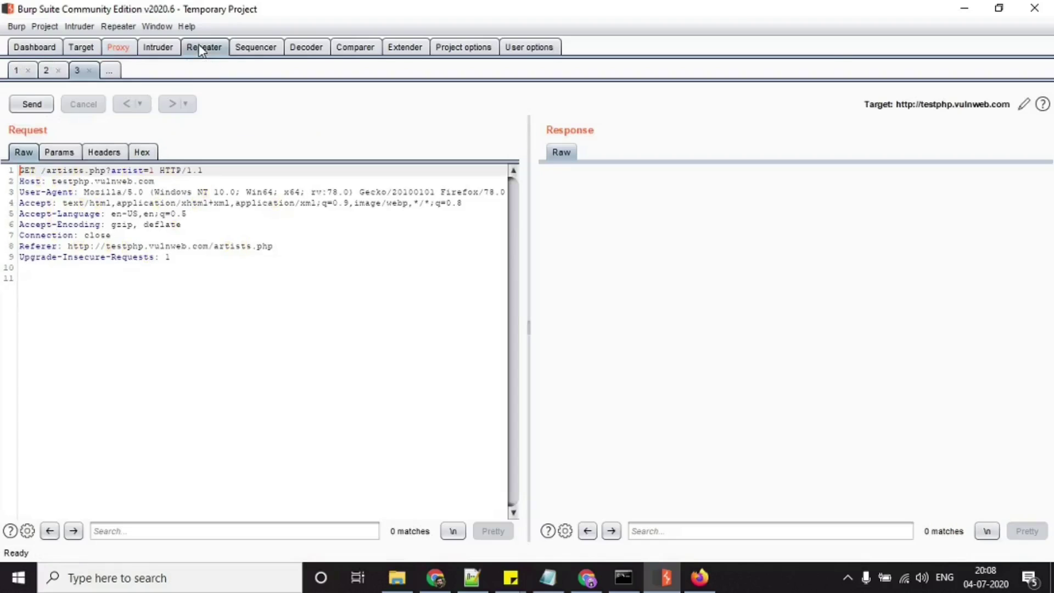
left_click(26, 108)
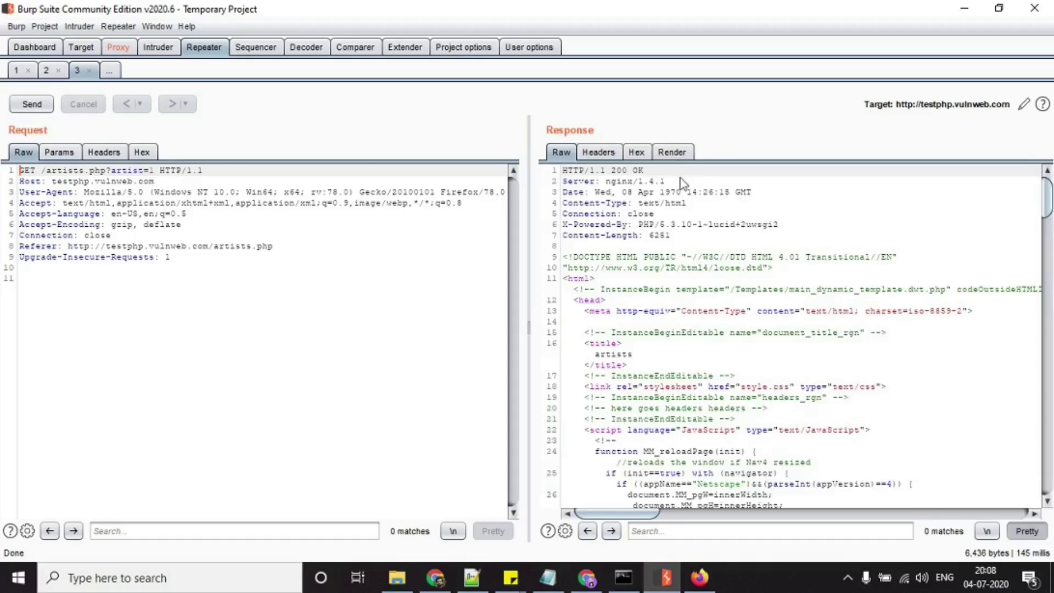
left_click(671, 152)
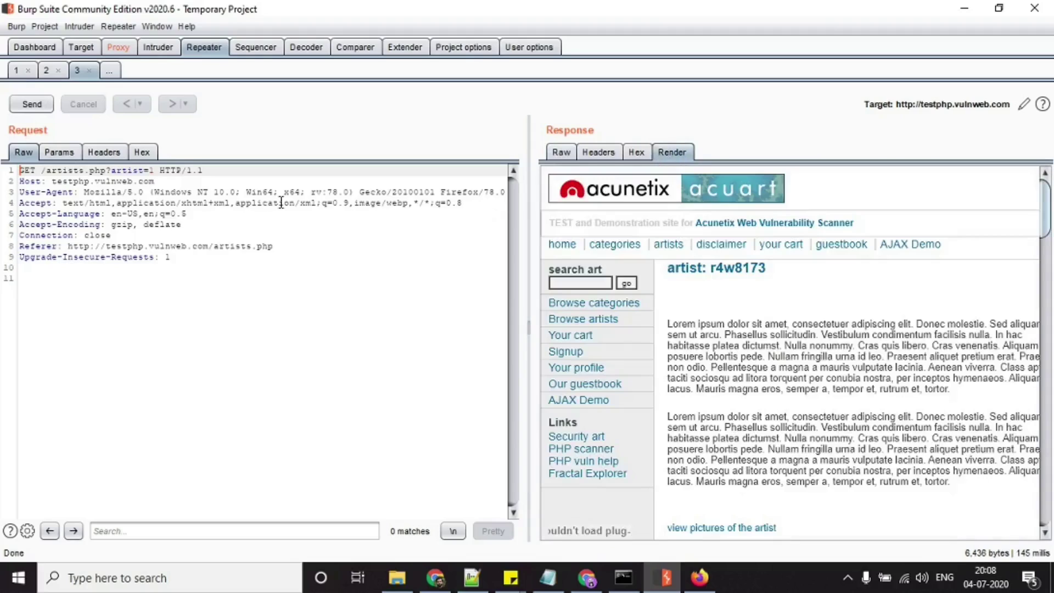
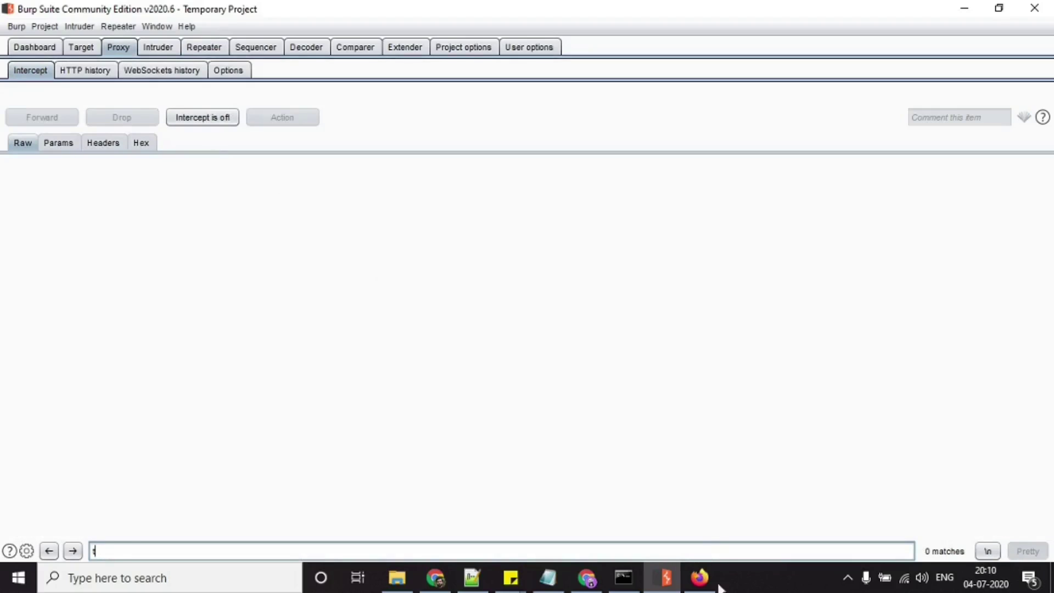
Load google.com in a new Firefox tab, hitting the PortSwigger CA security warning
left_click(710, 587)
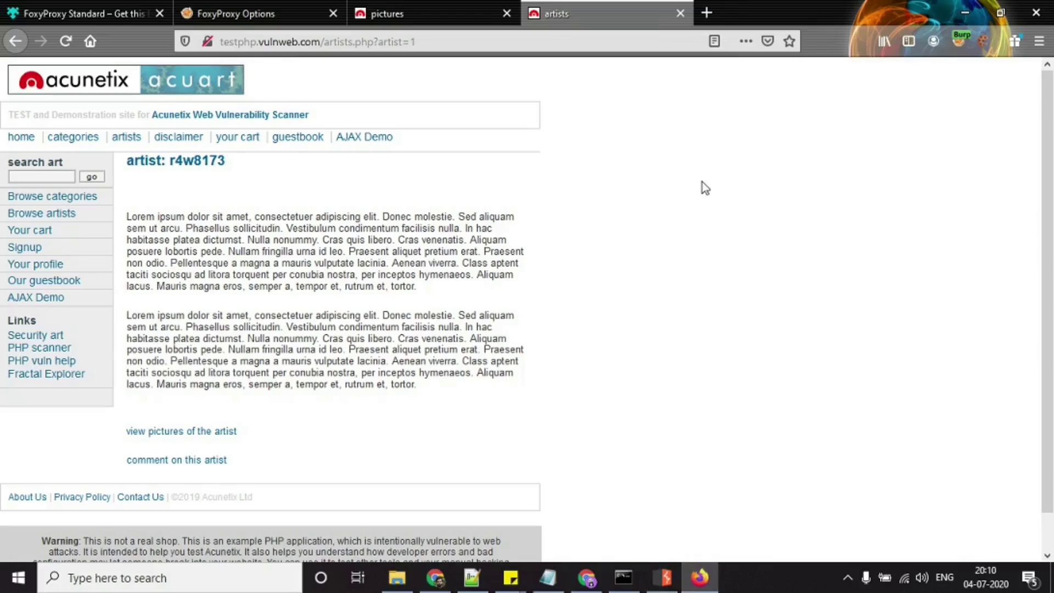
key("ctrl+t")
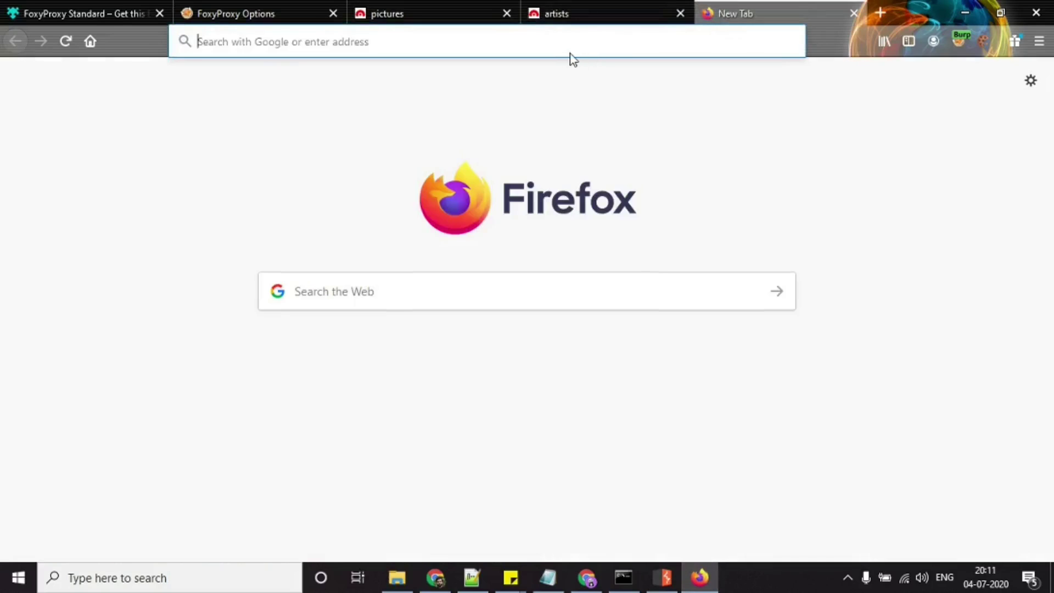
type("google.com")
key("Return")
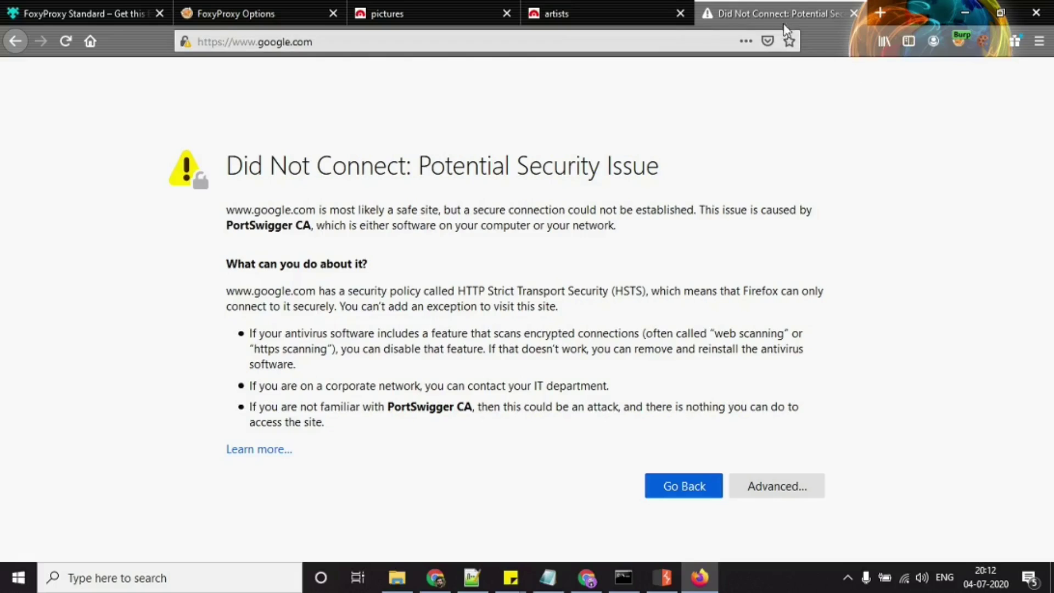
left_click(675, 40)
type("htt")
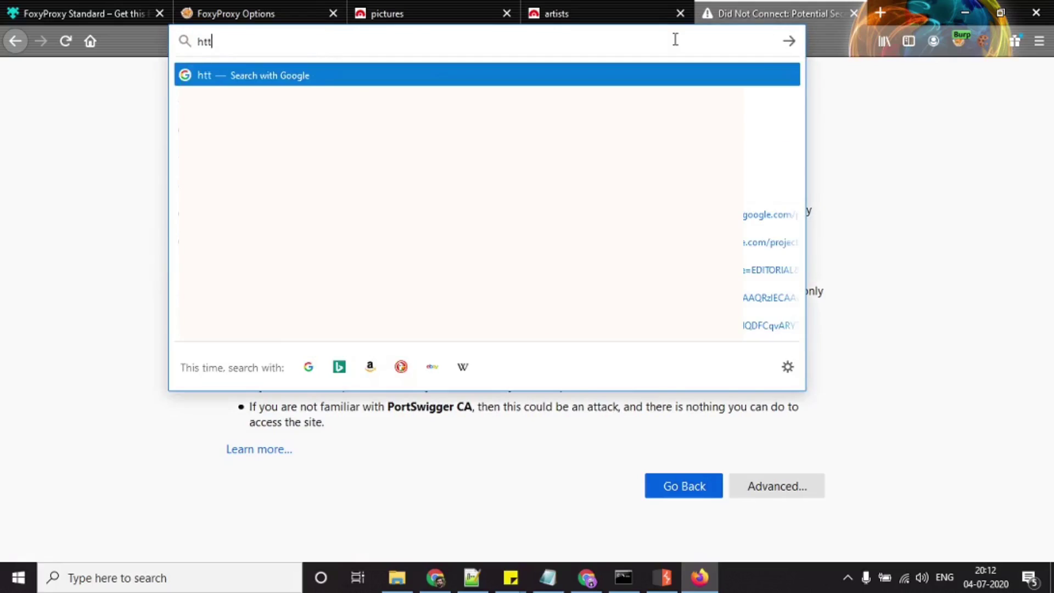
type("p://burp/")
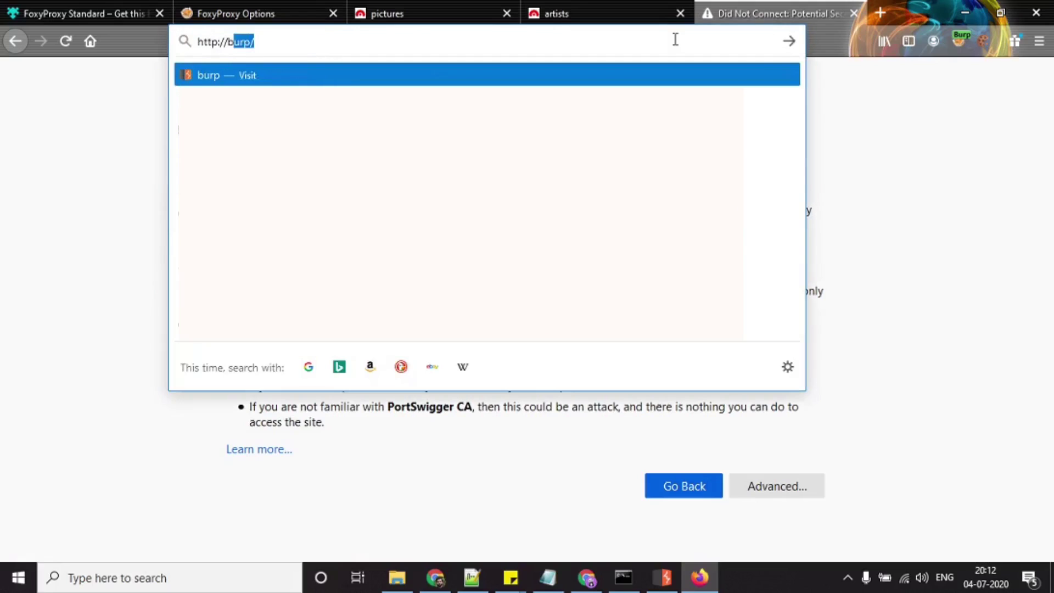
key("Return")
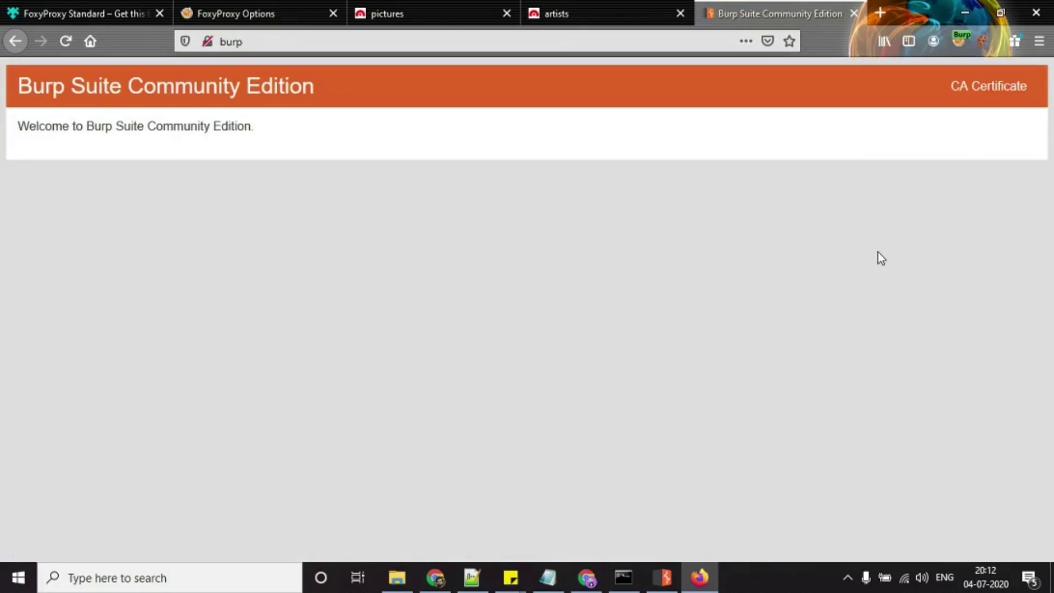
left_click(991, 96)
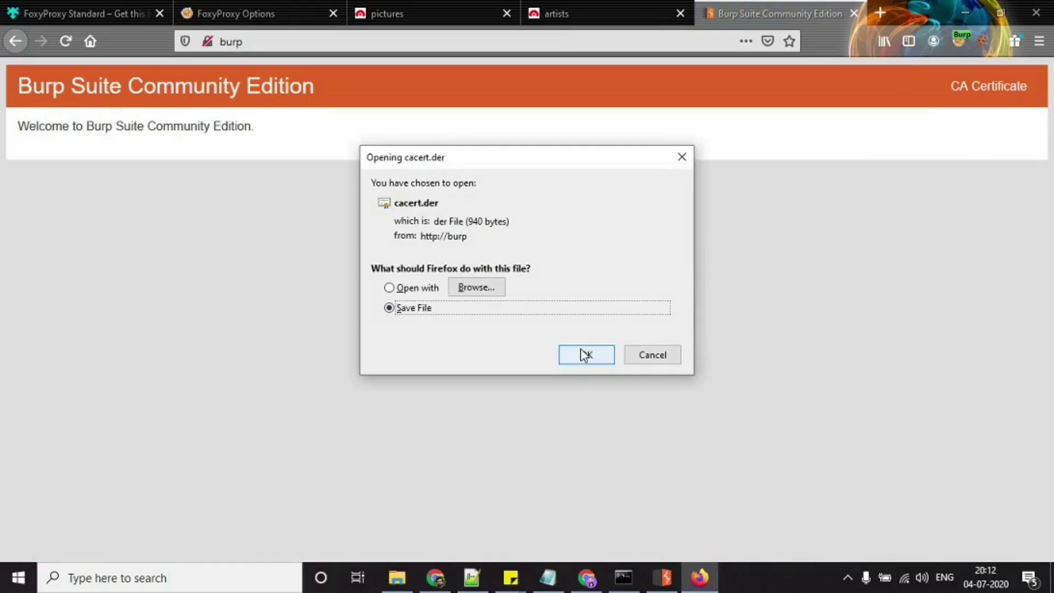
left_click(585, 355)
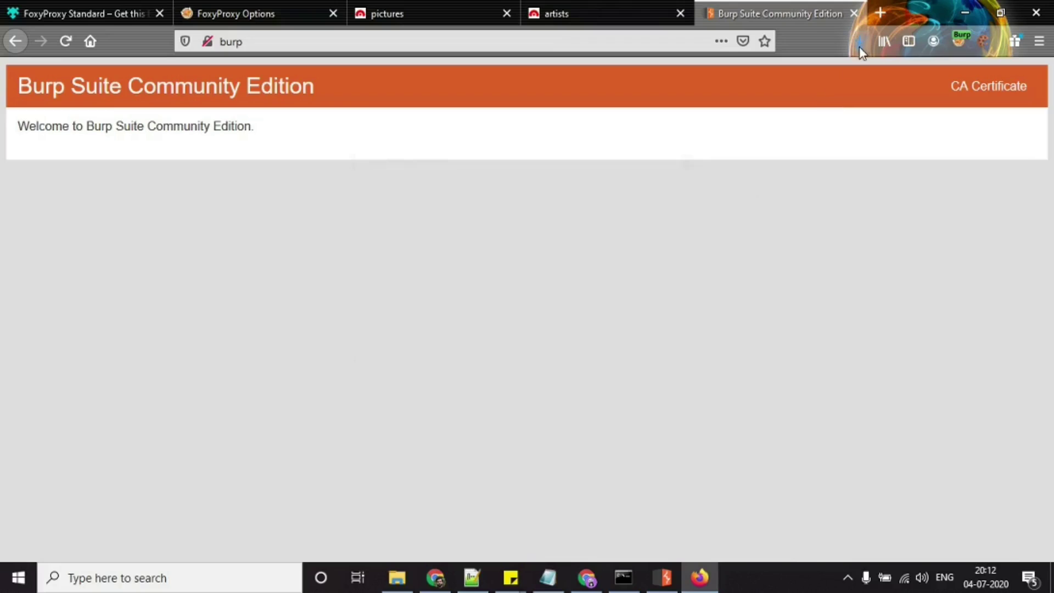
Find the certificate settings via a 'certi' search in Firefox Options and open View Certificates
left_click(1038, 42)
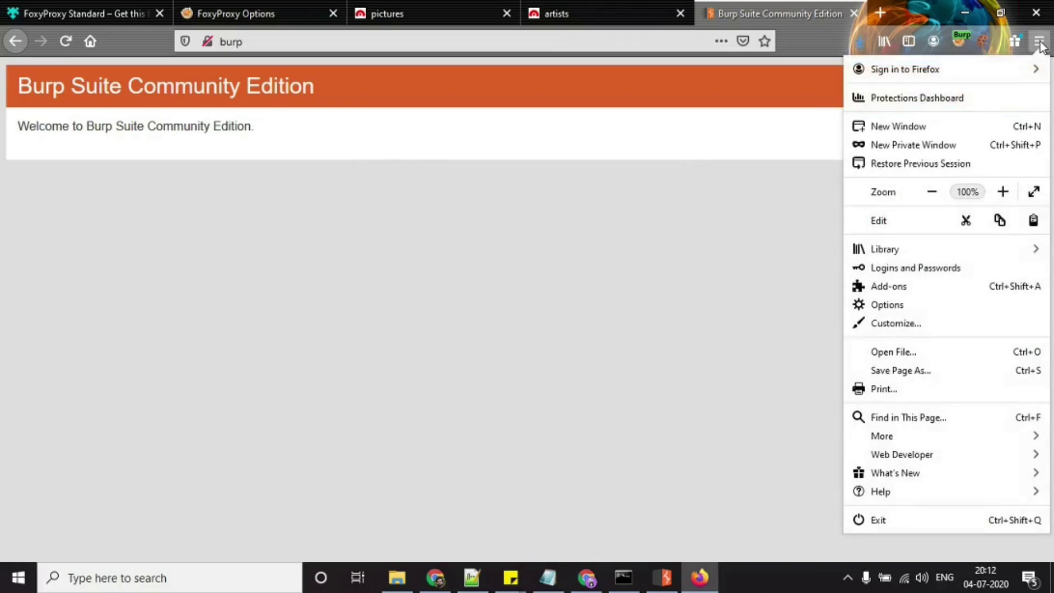
left_click(933, 311)
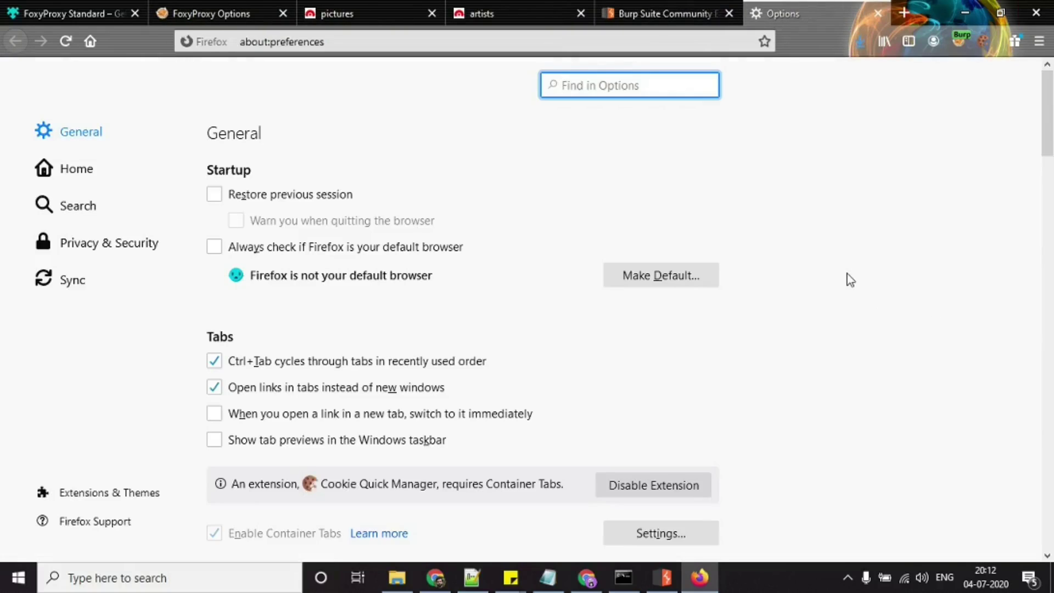
type("certi")
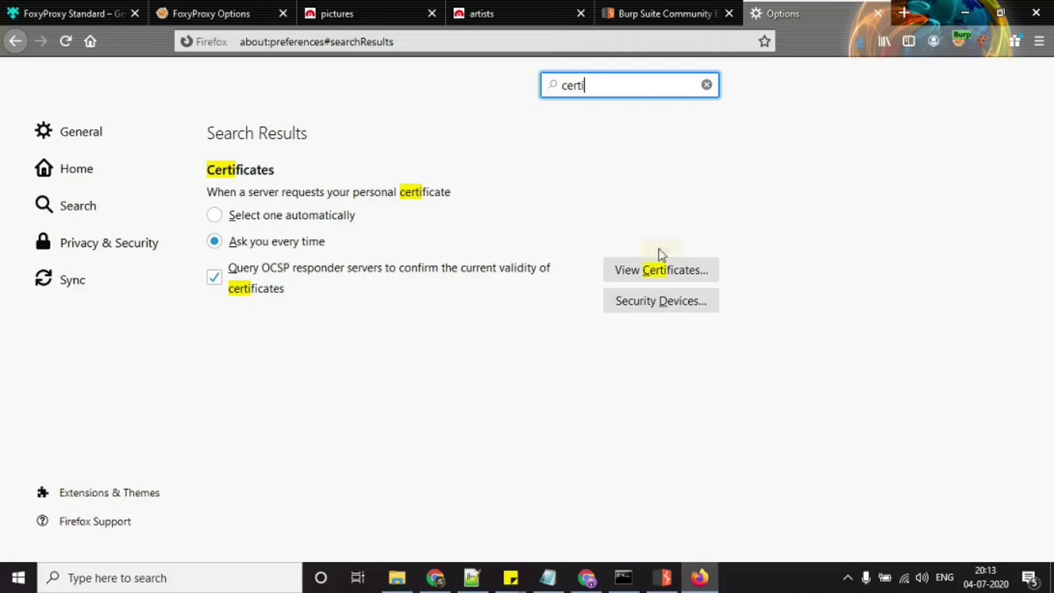
left_click(634, 271)
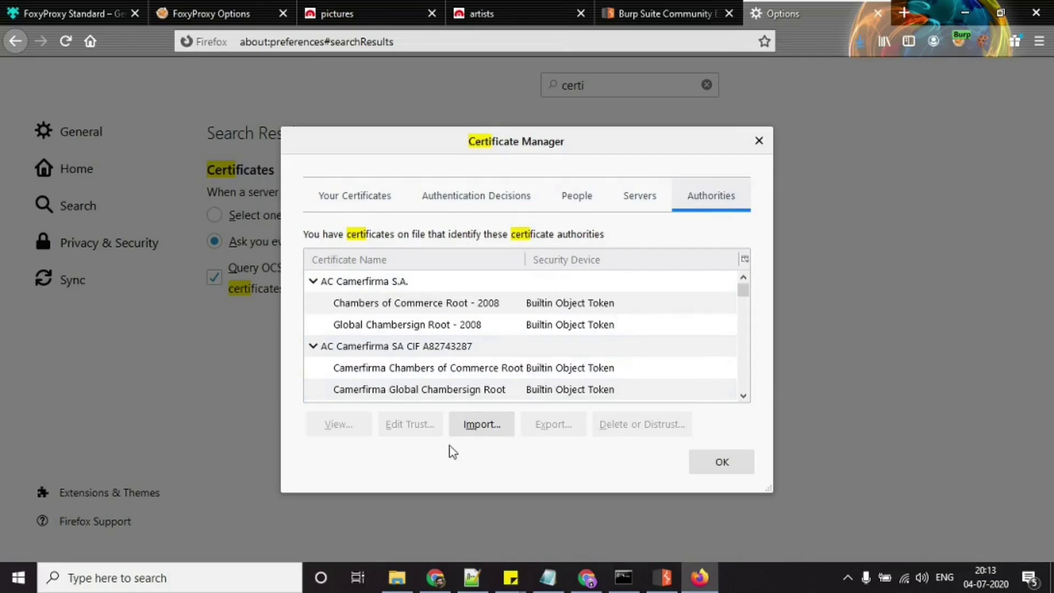
Import cacert.der as an authority trusted for websites and email, then return to the Burp tab
left_click(481, 430)
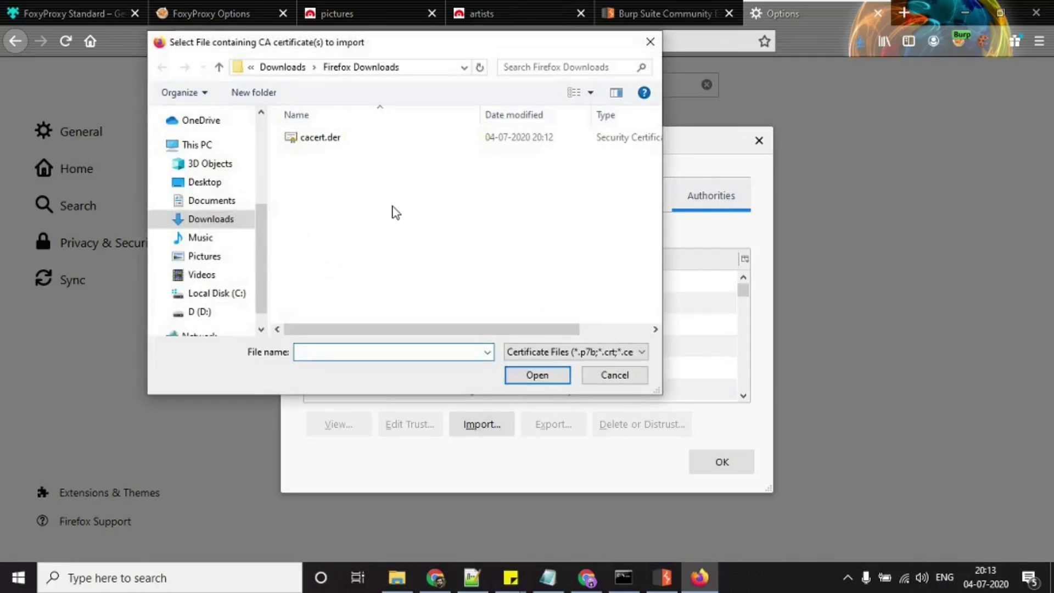
left_click(297, 140)
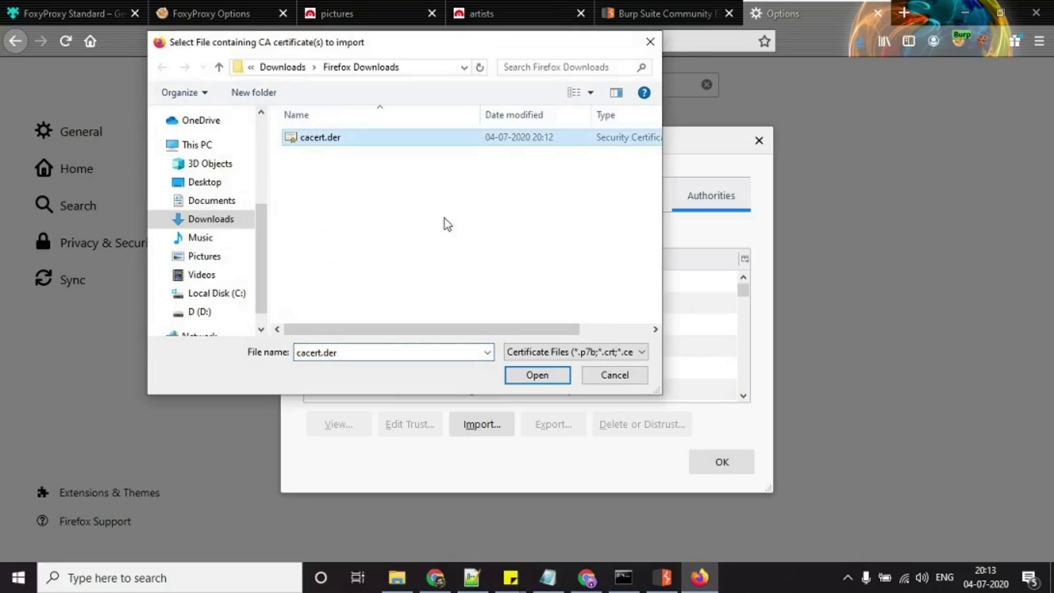
left_click(535, 378)
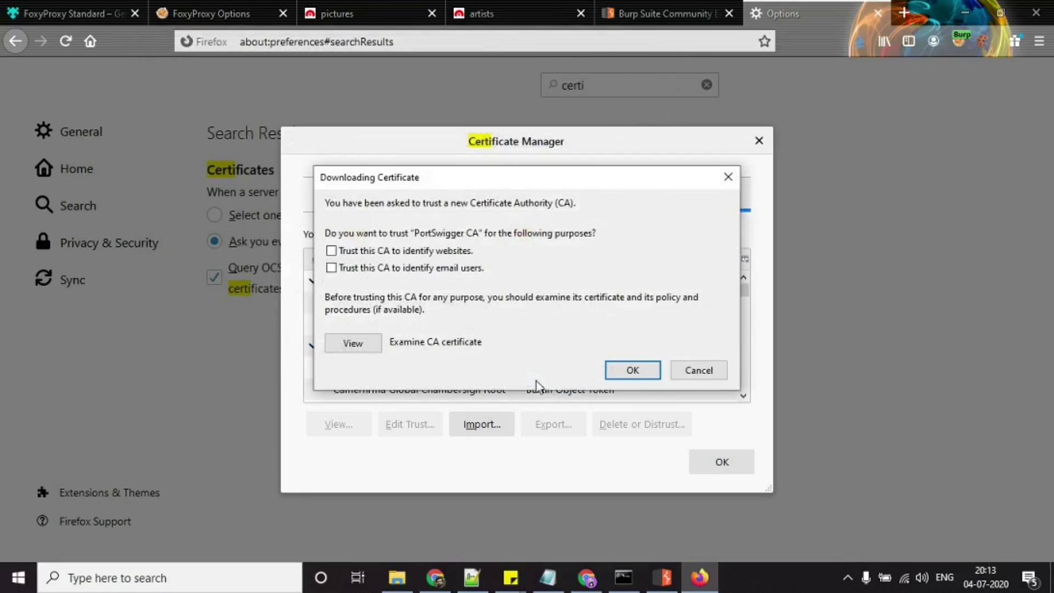
left_click(331, 251)
left_click(331, 268)
left_click(630, 370)
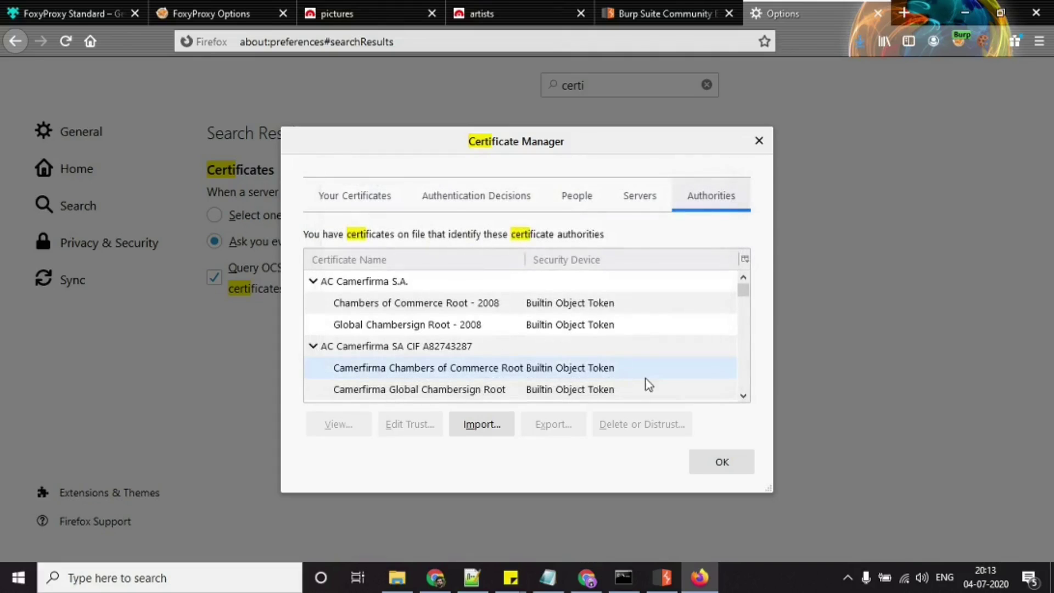
left_click(721, 463)
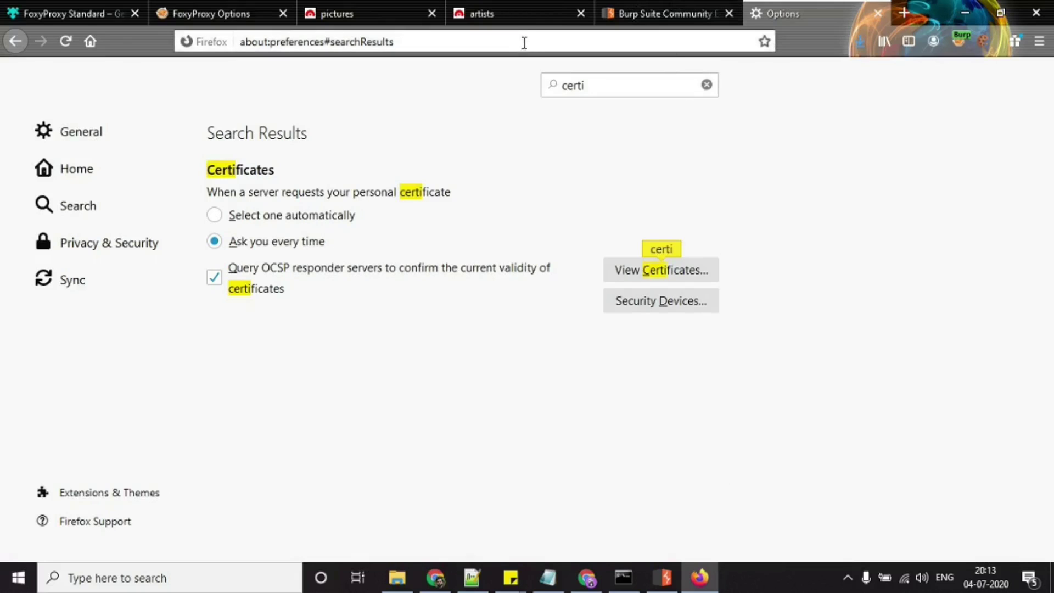
left_click(658, 3)
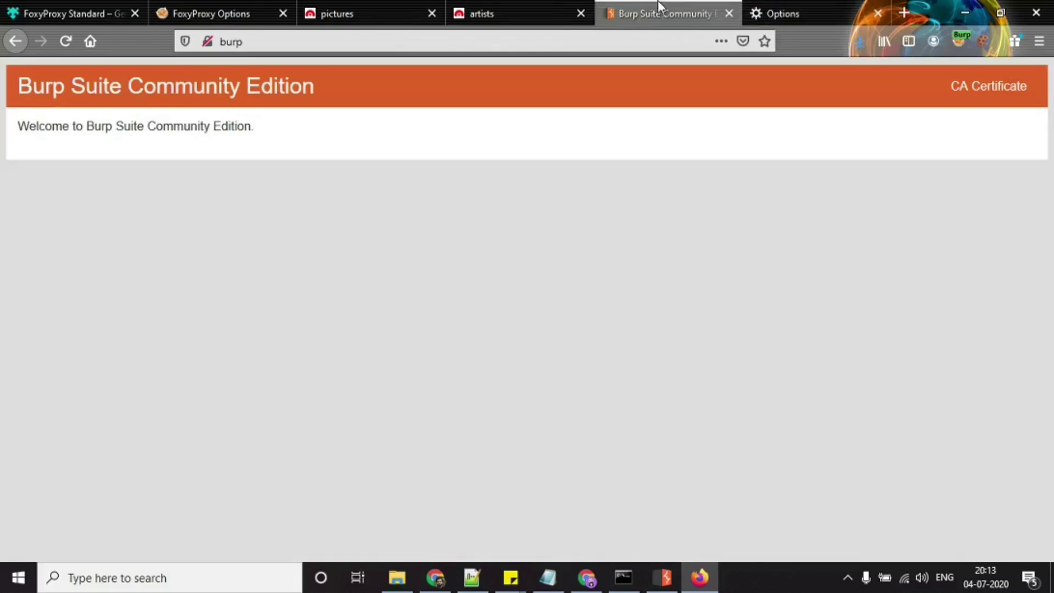
Reload google.com, now without a certificate warning, and bring Burp Suite forward
left_click(527, 38)
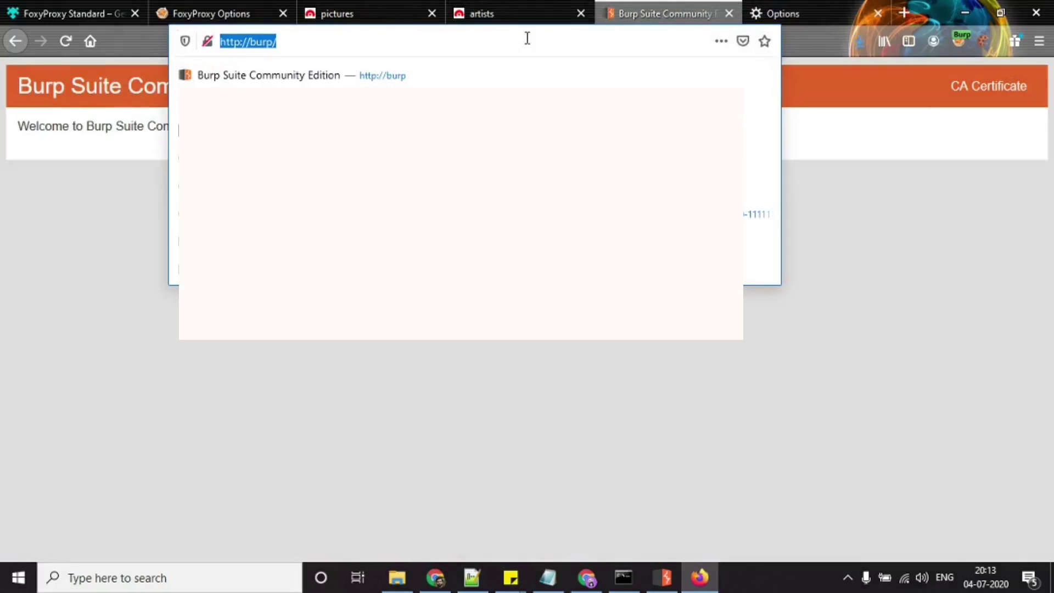
type("google.com")
key("Return")
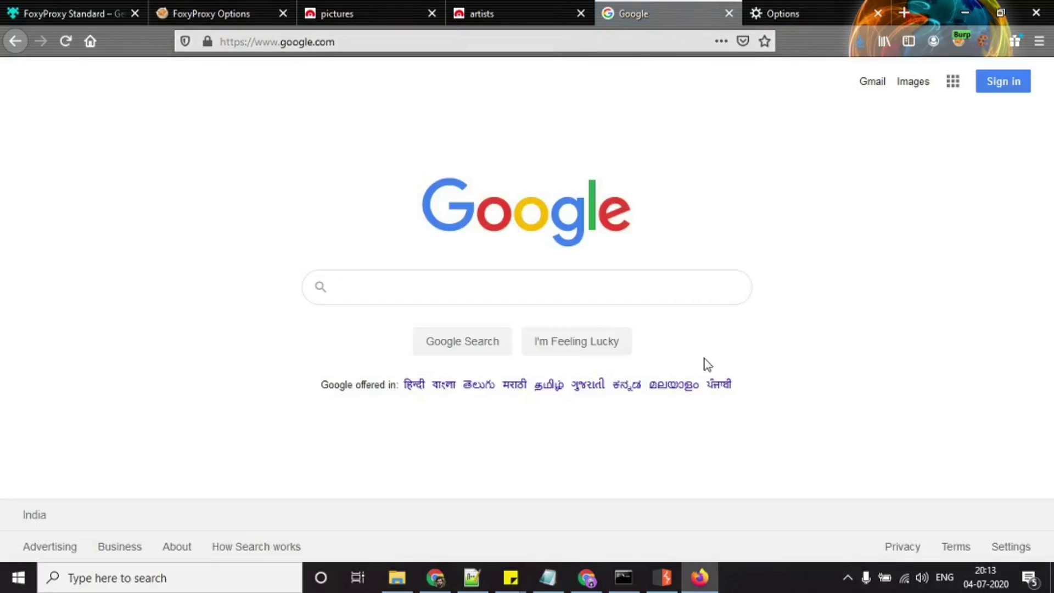
left_click(665, 578)
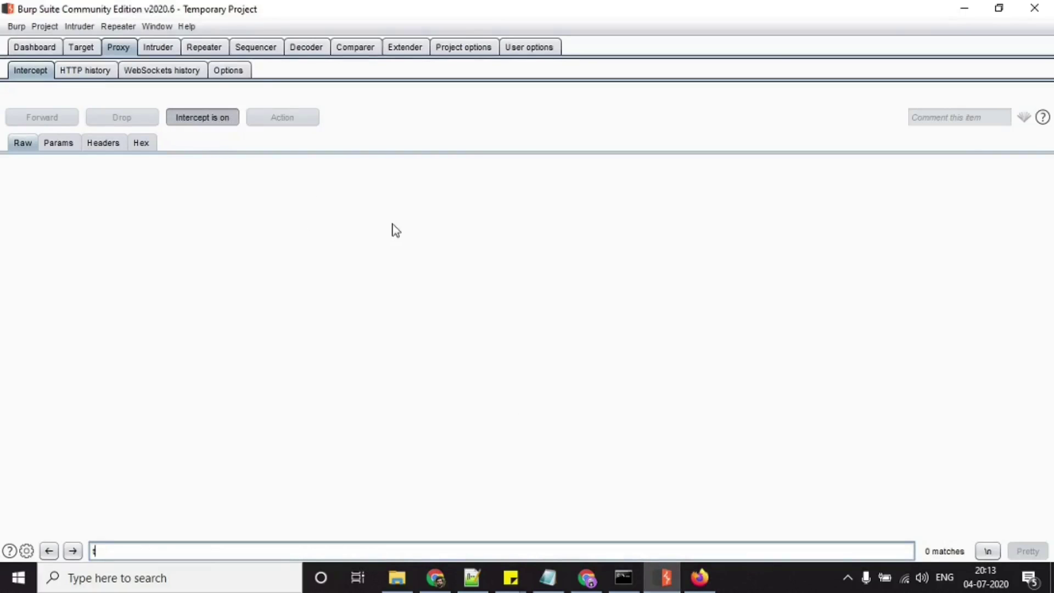
Search Google for 'cars' in Firefox so Burp intercepts the request
key("alt+Tab")
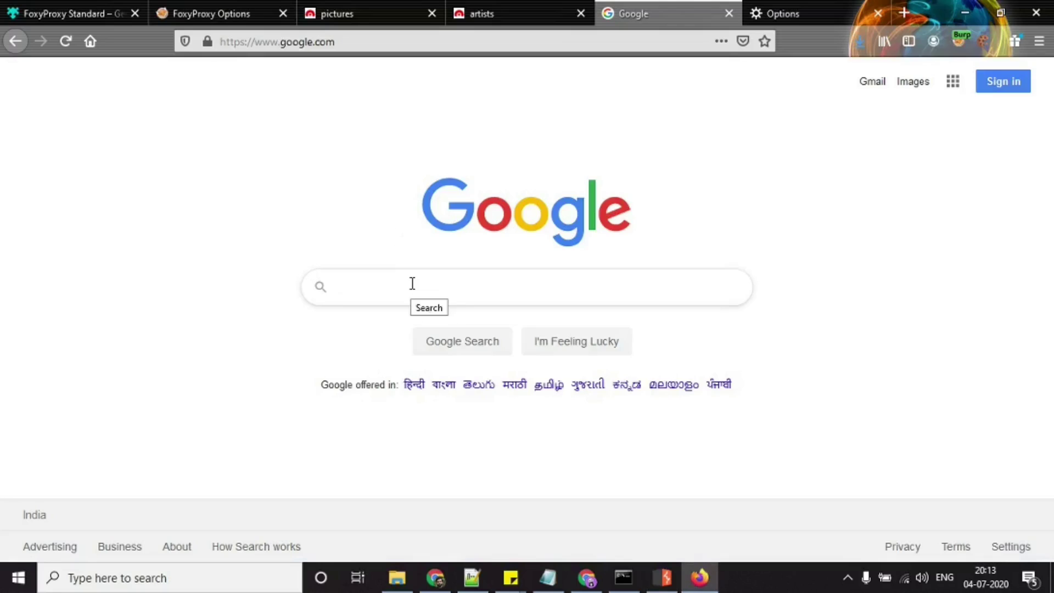
type("cars")
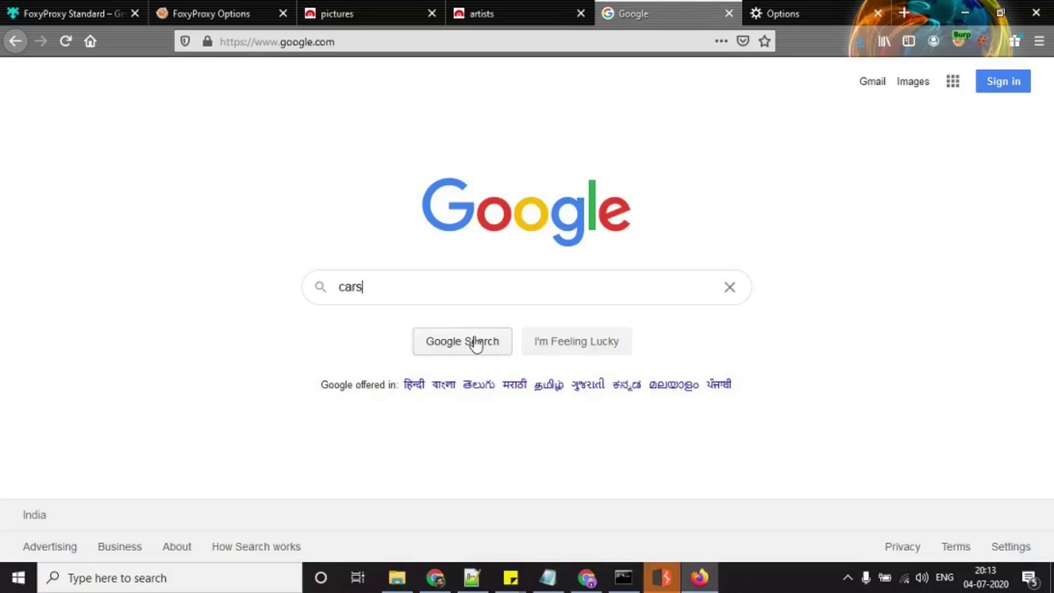
left_click(473, 340)
left_click(662, 577)
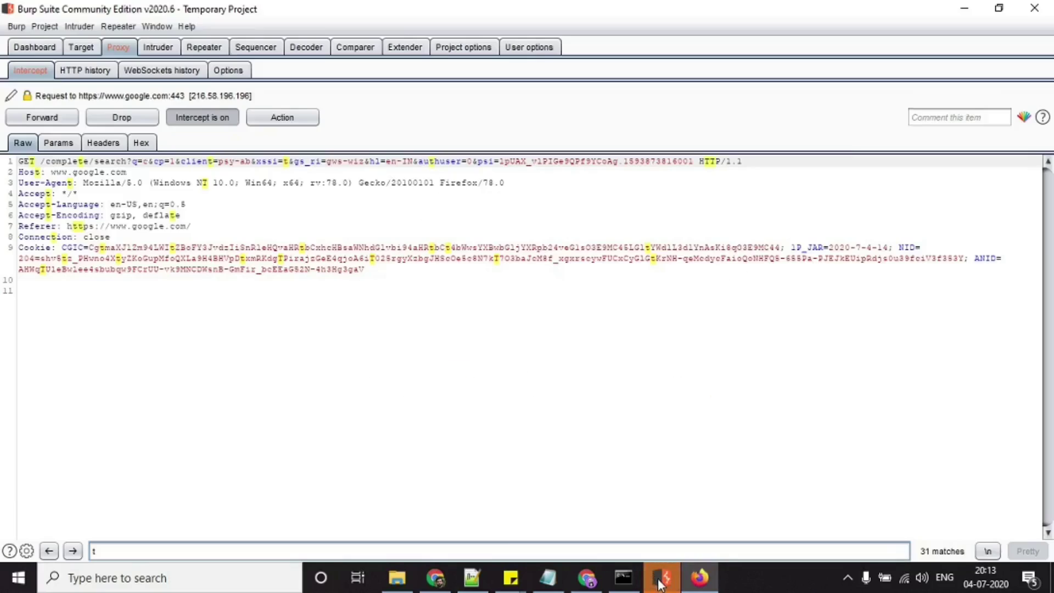
Forward each held Google request until the intercept queue is empty
left_click(43, 118)
left_click(43, 118)
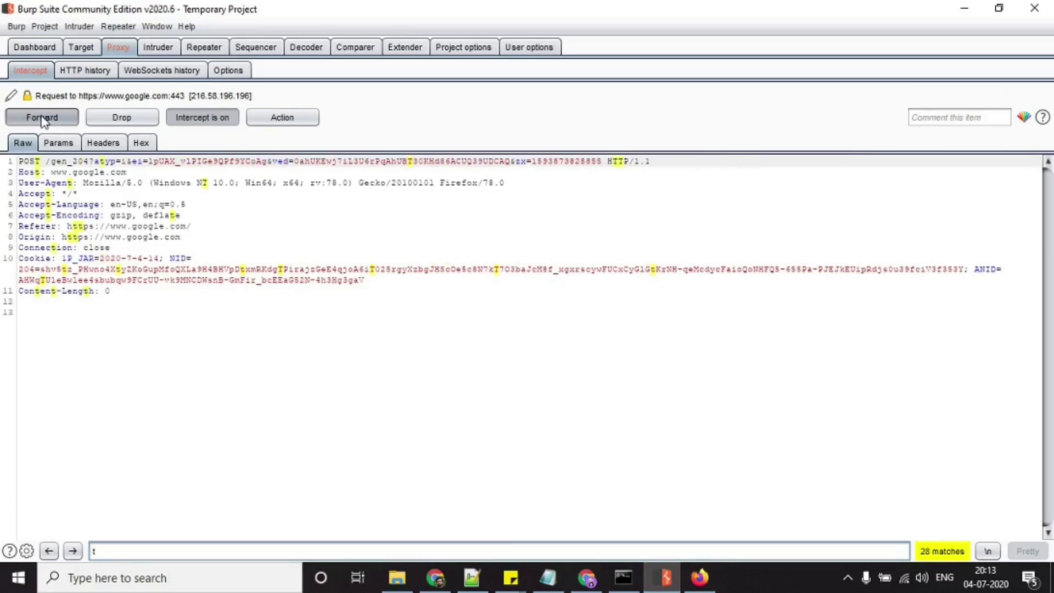
left_click(42, 118)
left_click(42, 118)
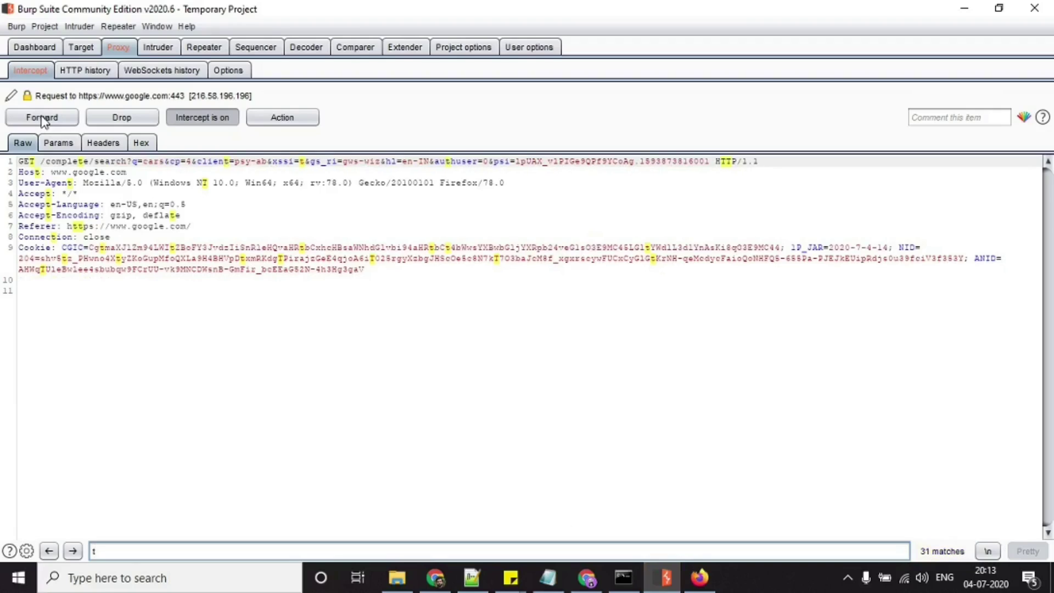
left_click(41, 118)
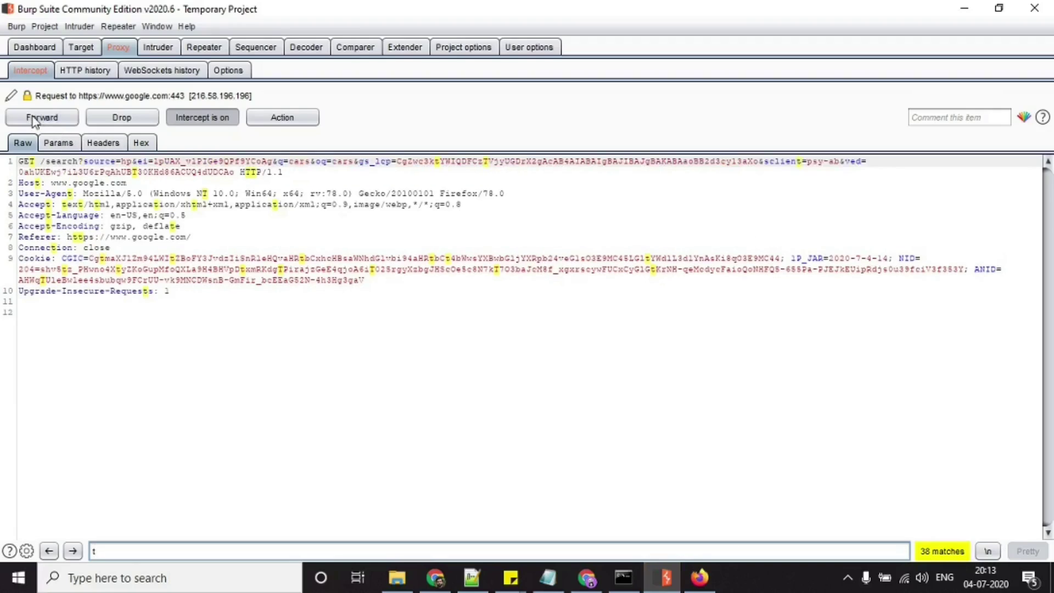
left_click(37, 118)
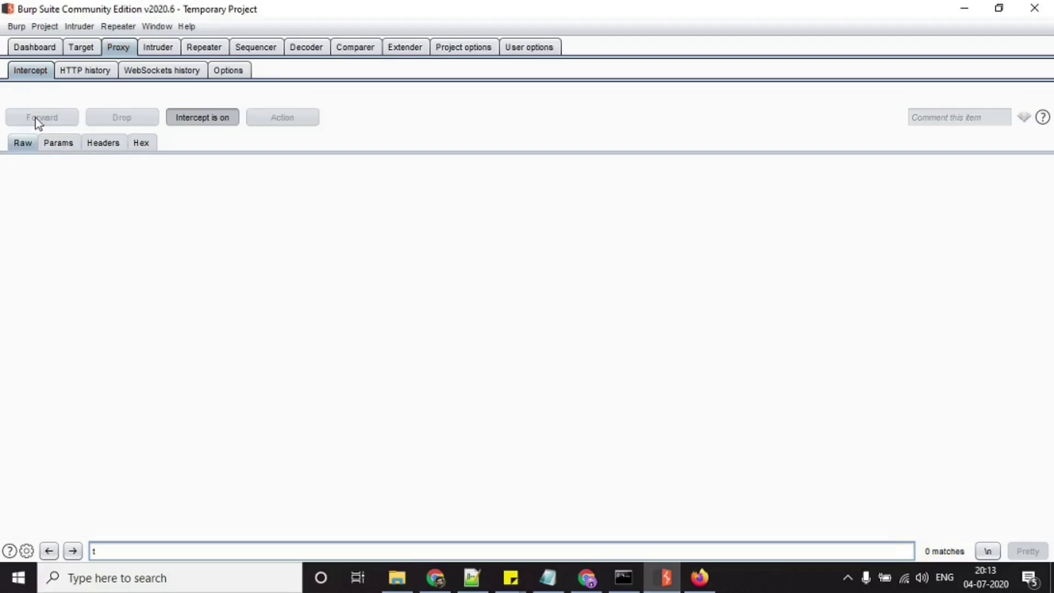
key("alt+Tab")
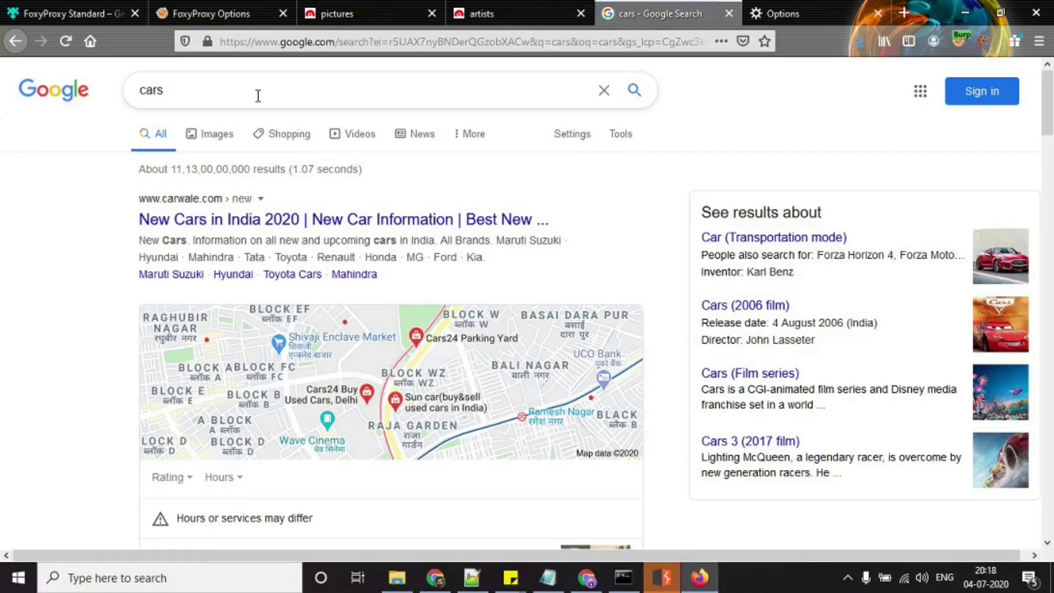
Resubmit the 'cars' Google search and look for 'cars' in the held request
left_click(258, 96)
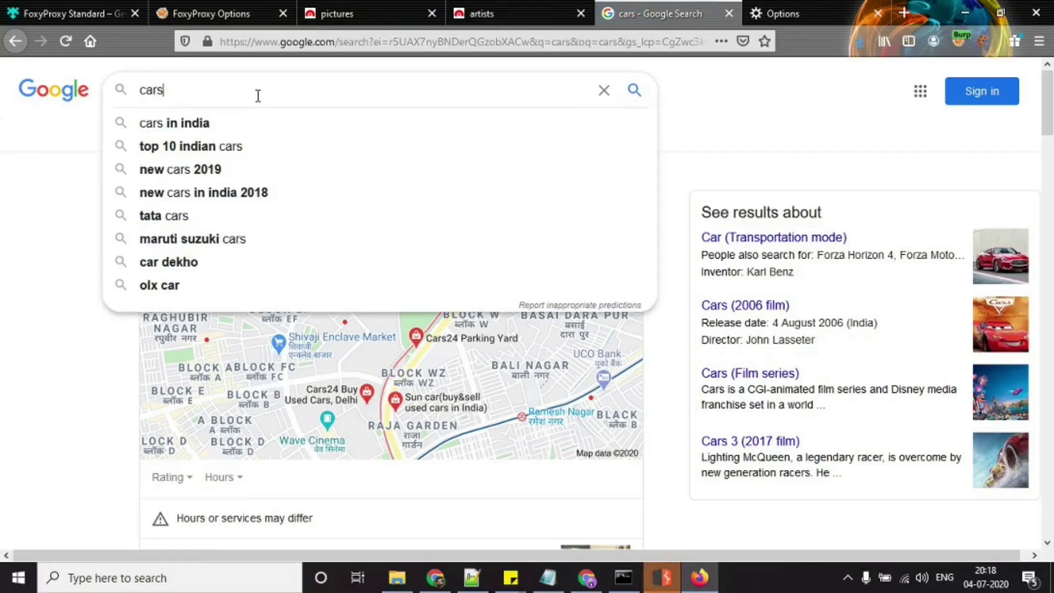
key("Return")
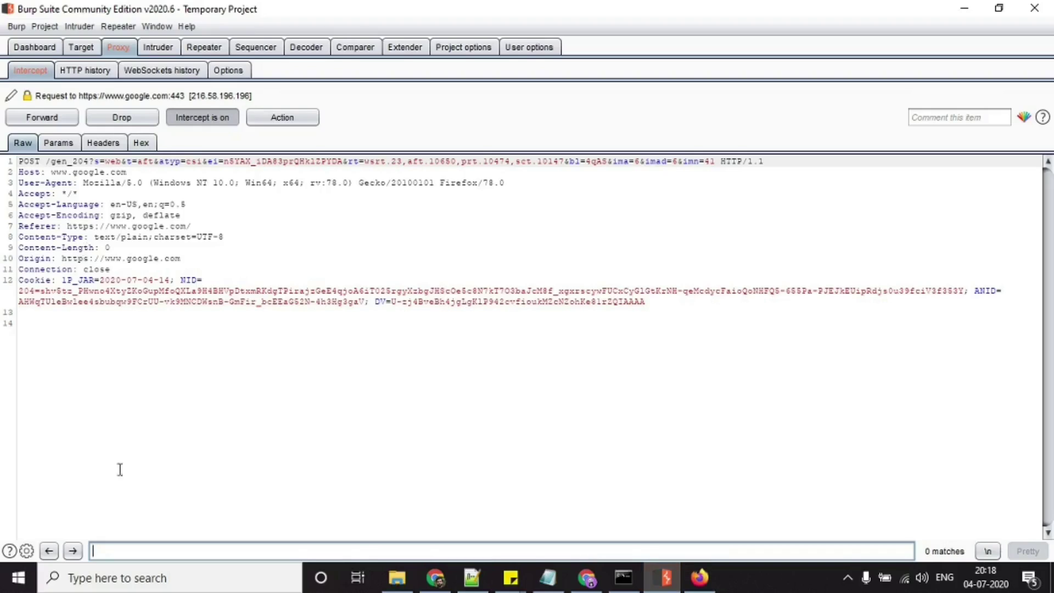
type("cars")
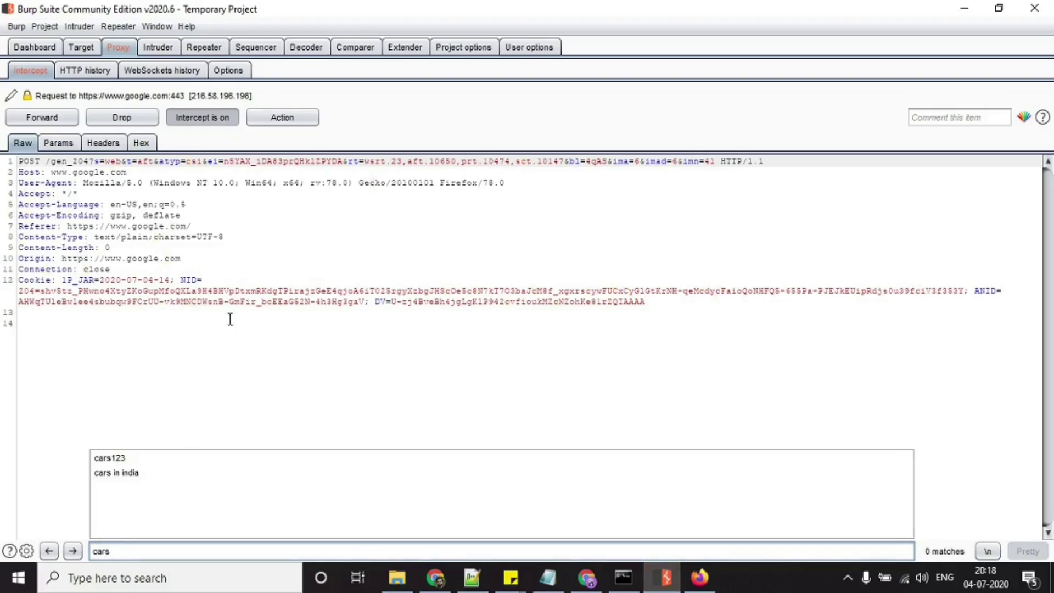
left_click(90, 352)
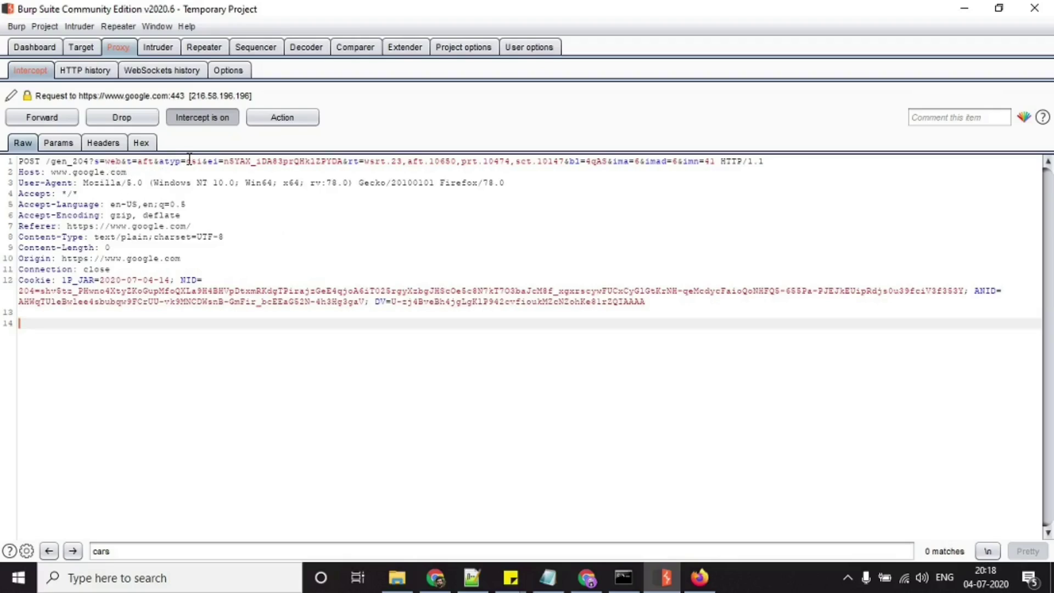
Forward held requests until the autocomplete request carrying the cars query appears
left_click(53, 119)
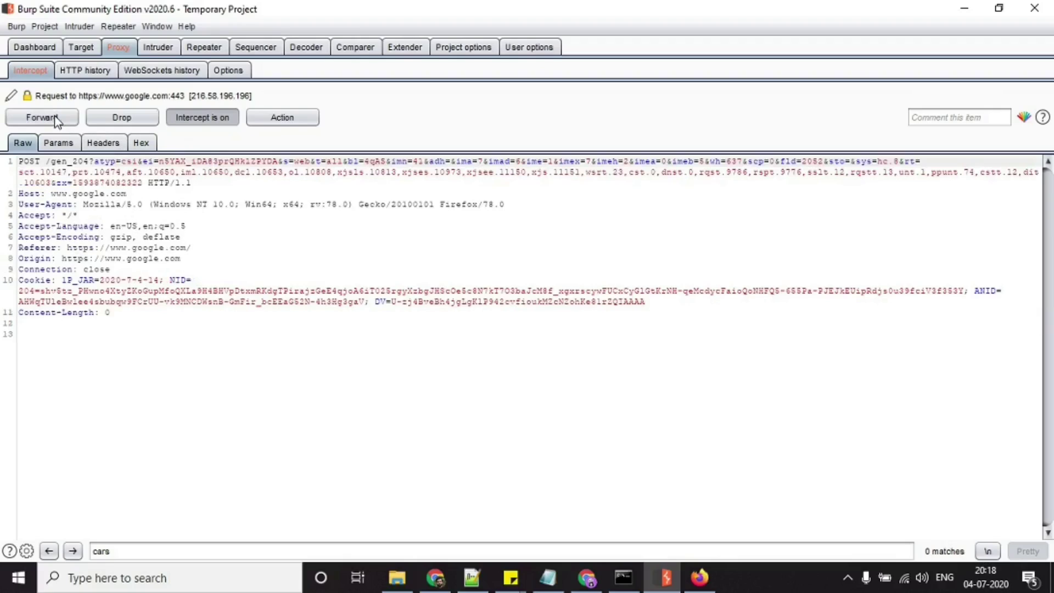
left_click(56, 120)
left_click(55, 120)
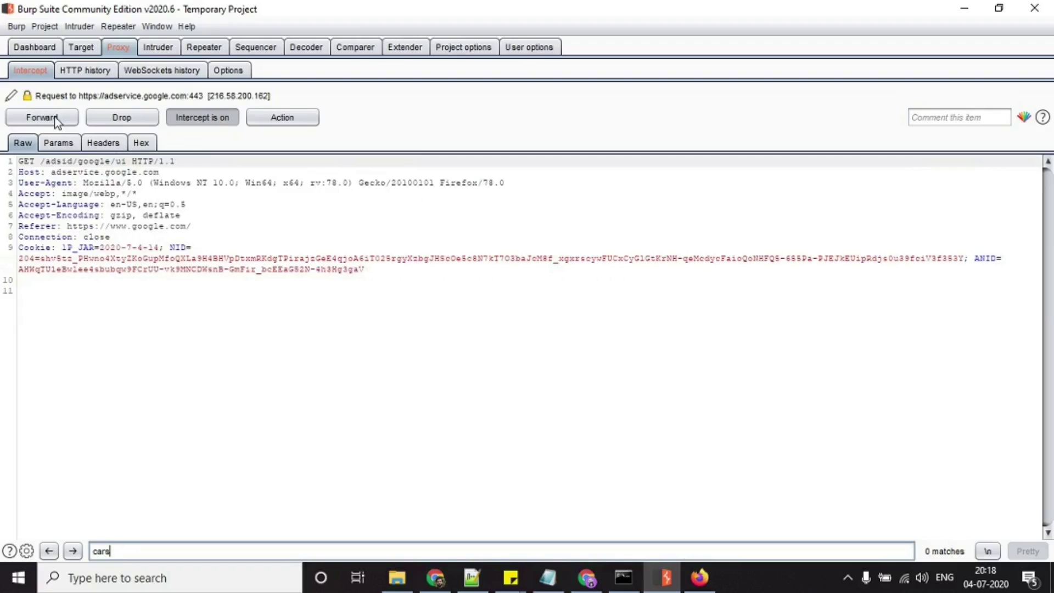
left_click(56, 119)
left_click(56, 120)
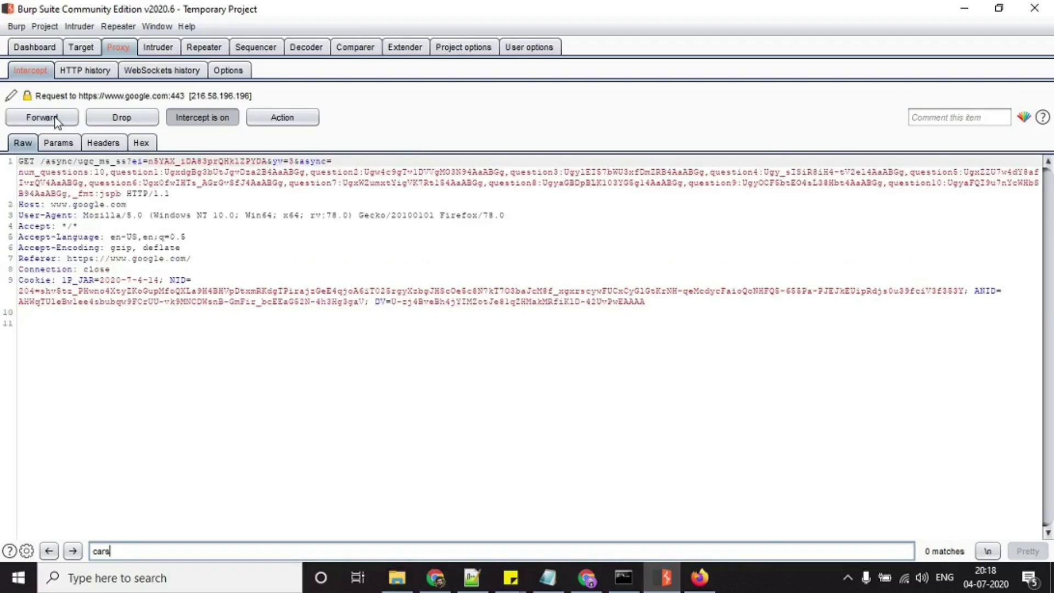
left_click(55, 119)
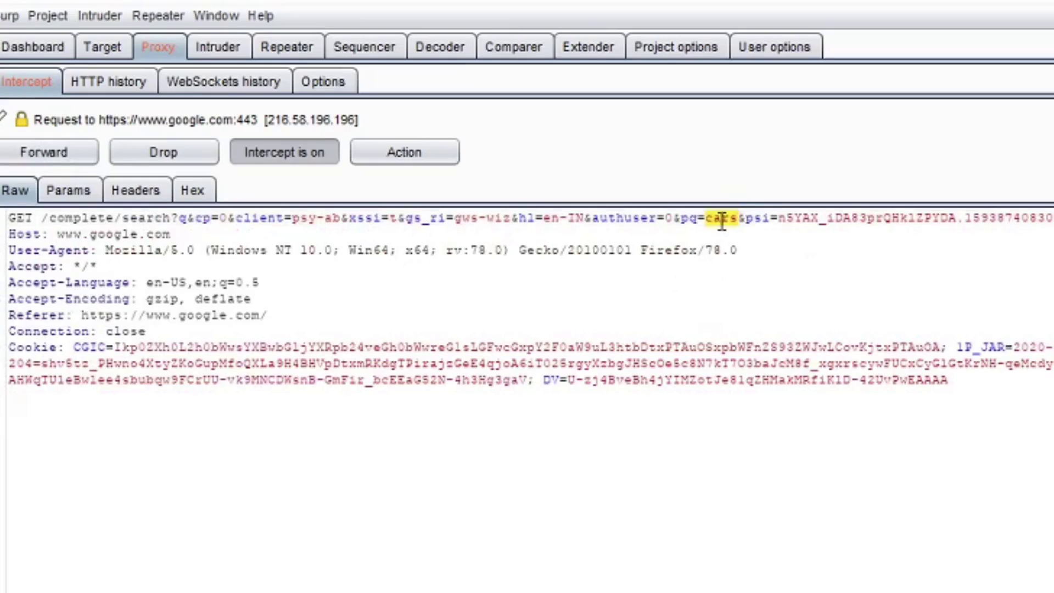
Change the autocomplete pq value to 'bikes' and forward it plus the tracking requests
type("bikes")
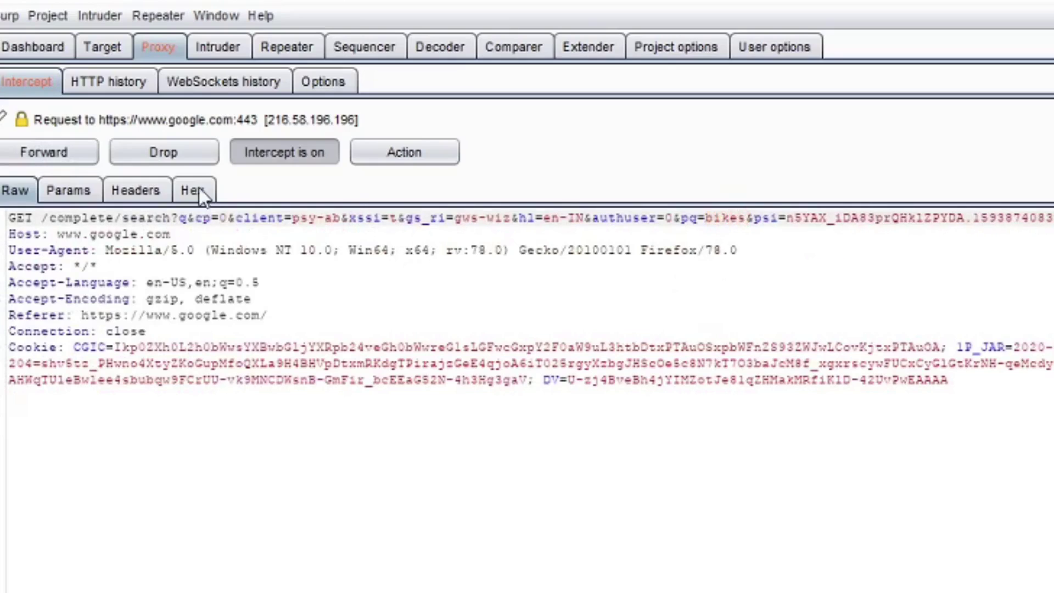
left_click(37, 156)
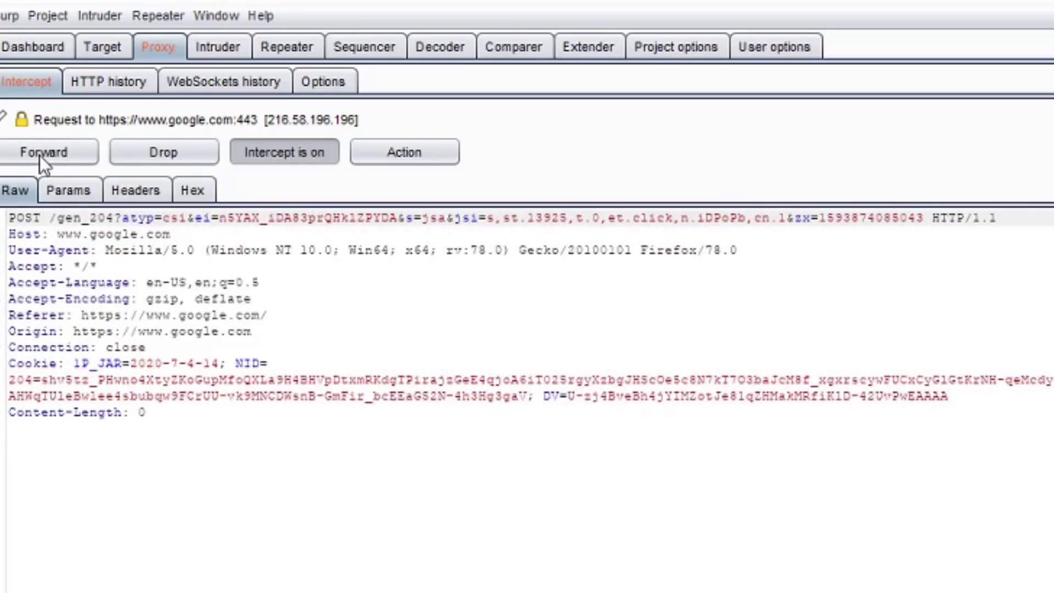
left_click(40, 156)
left_click(40, 156)
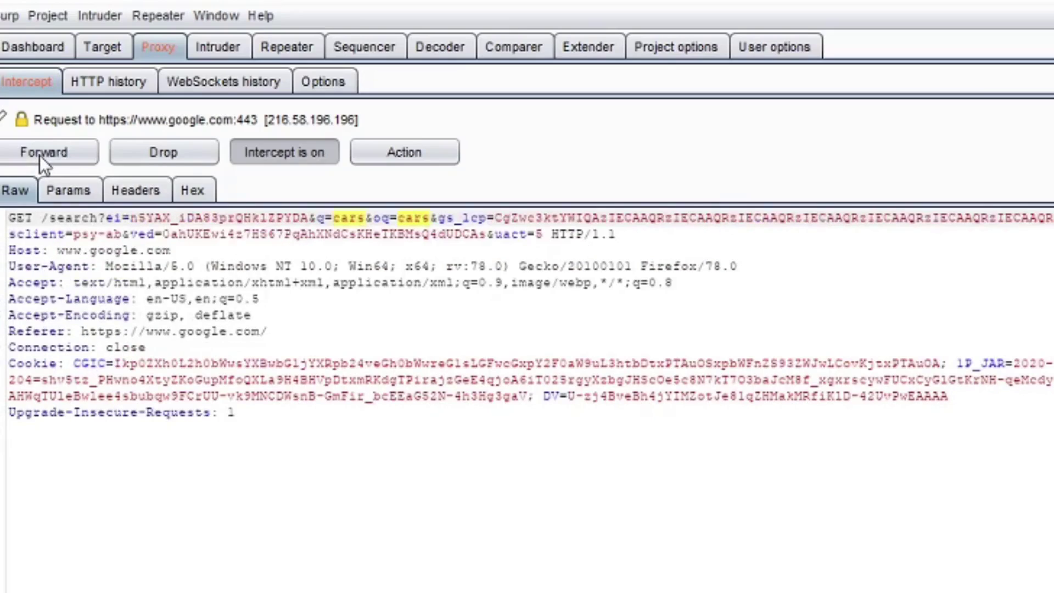
Replace 'cars' with 'bike' in the search's q= and oq= parameters
double_click(344, 217)
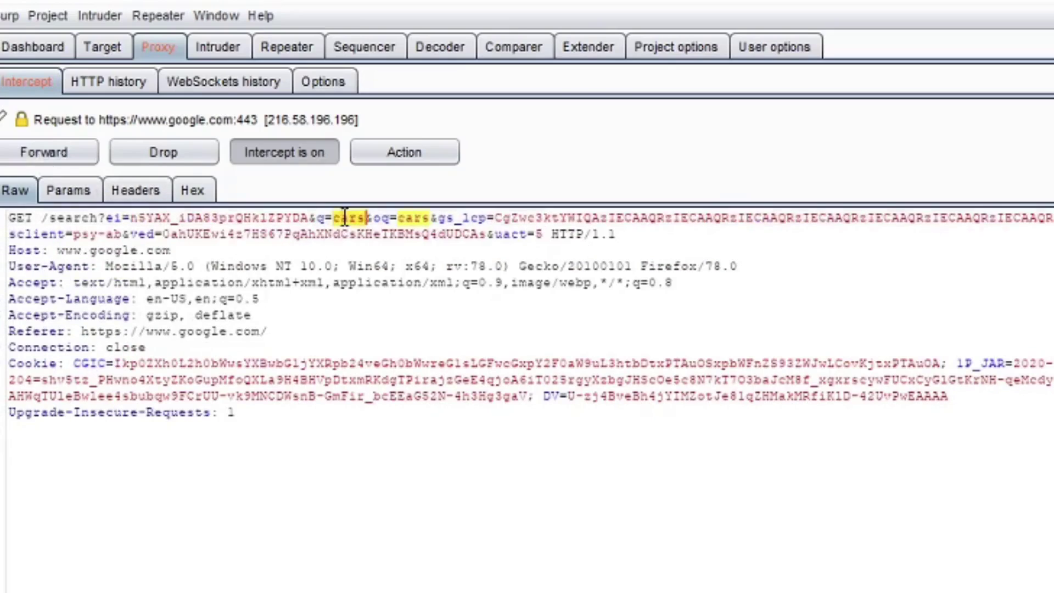
type("bike")
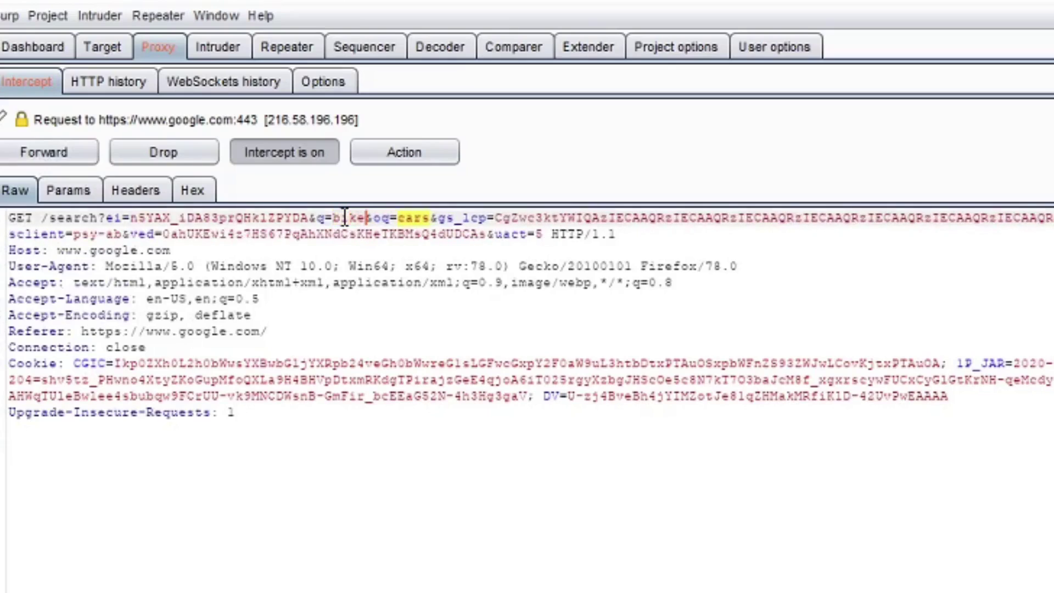
double_click(419, 217)
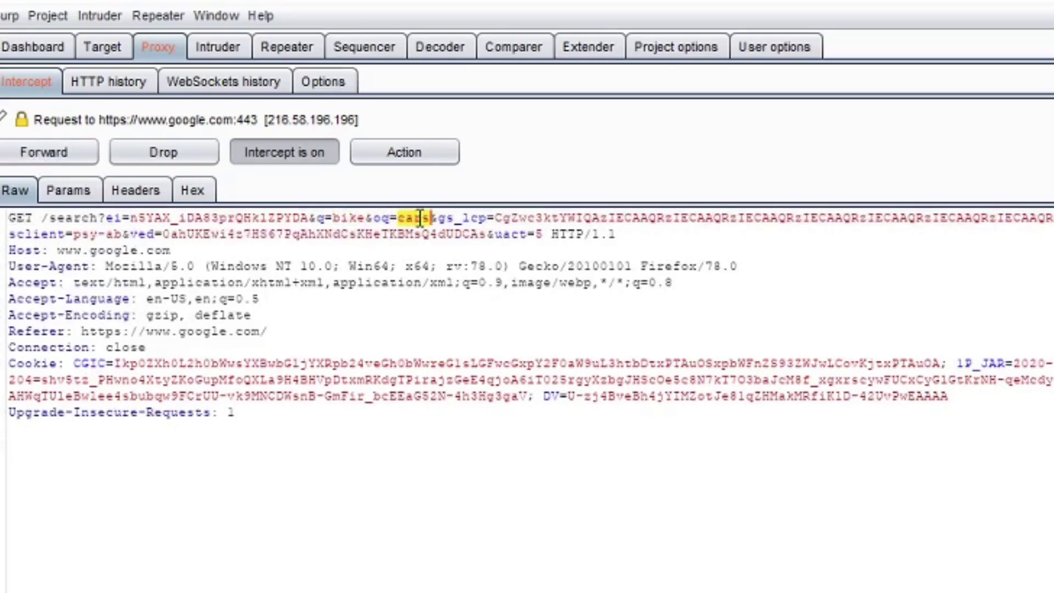
type("bike")
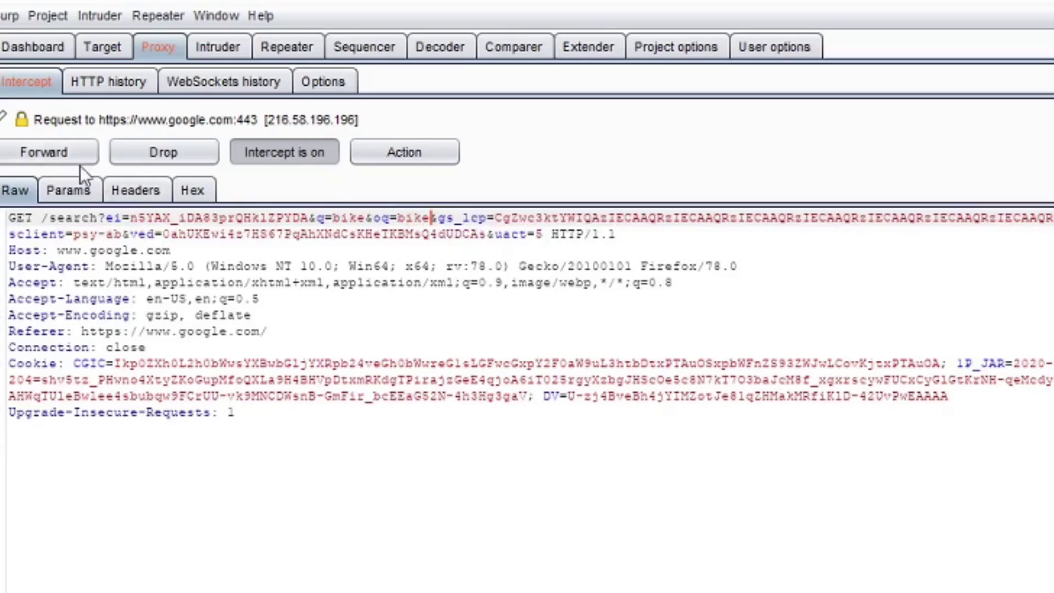
Forward the edited bike search and all remaining held requests to Google
left_click(62, 159)
left_click(63, 159)
left_click(63, 159)
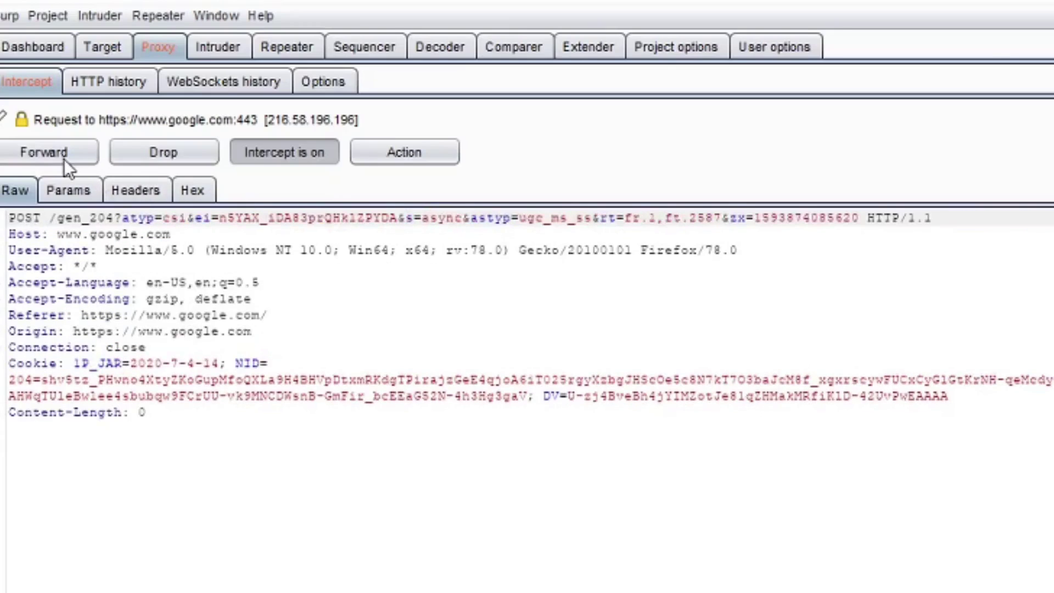
left_click(63, 159)
left_click(64, 159)
left_click(64, 159)
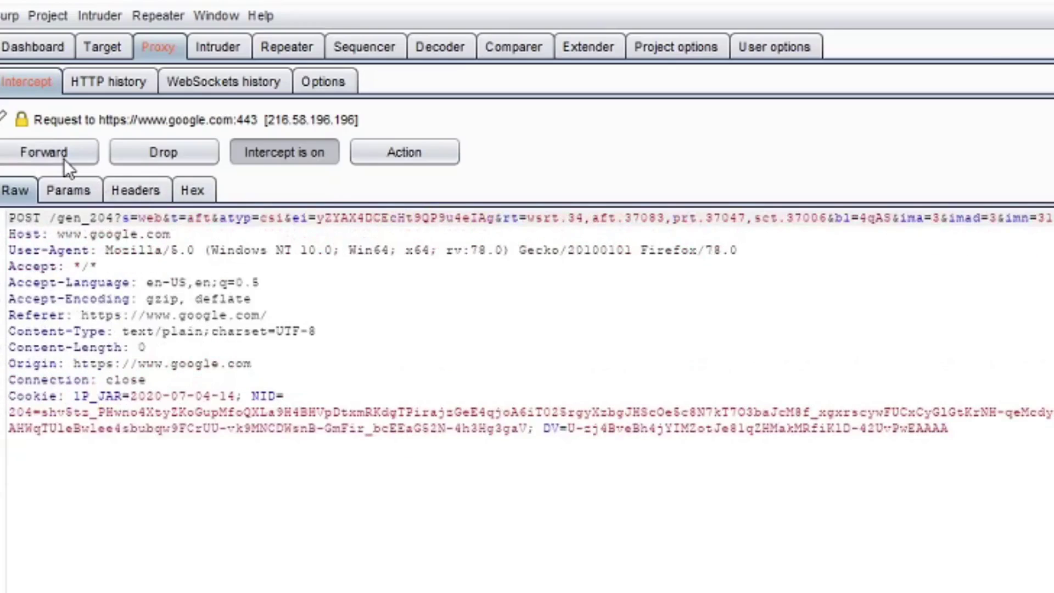
left_click(64, 159)
left_click(64, 160)
left_click(63, 159)
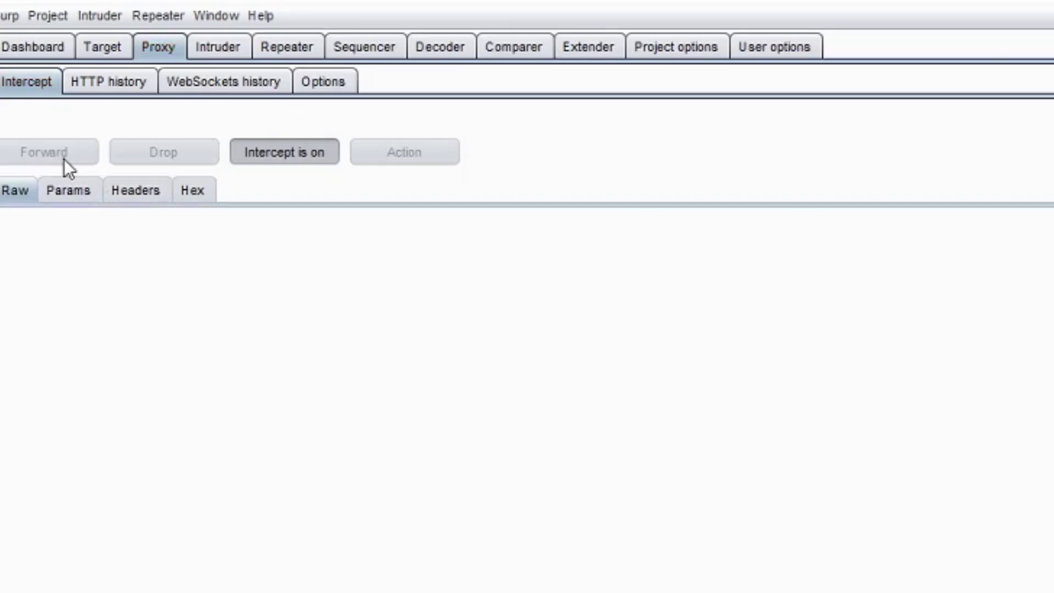
View Google's bike results in Firefox, then return to Burp Suite
key("alt+Tab")
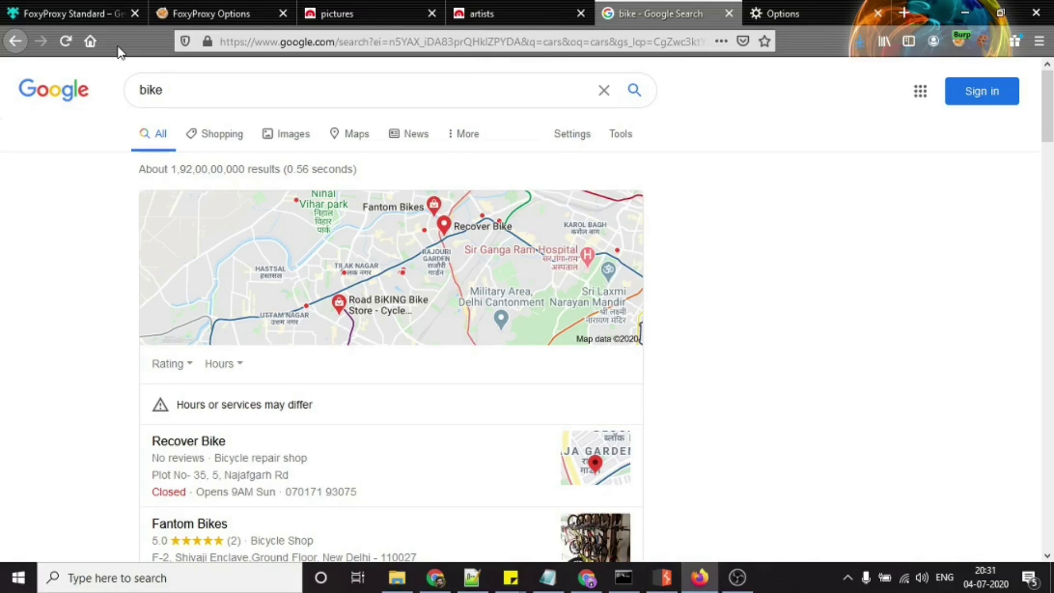
key("alt+Tab")
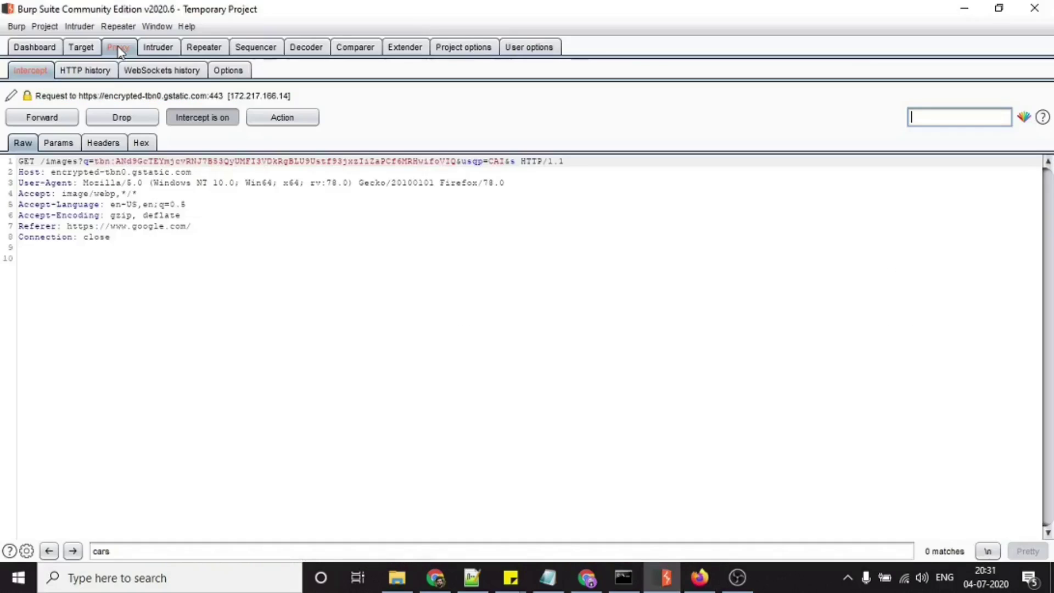
Look at the Intruder and Decoder tabs, ending on the empty Comparer tool
left_click(163, 48)
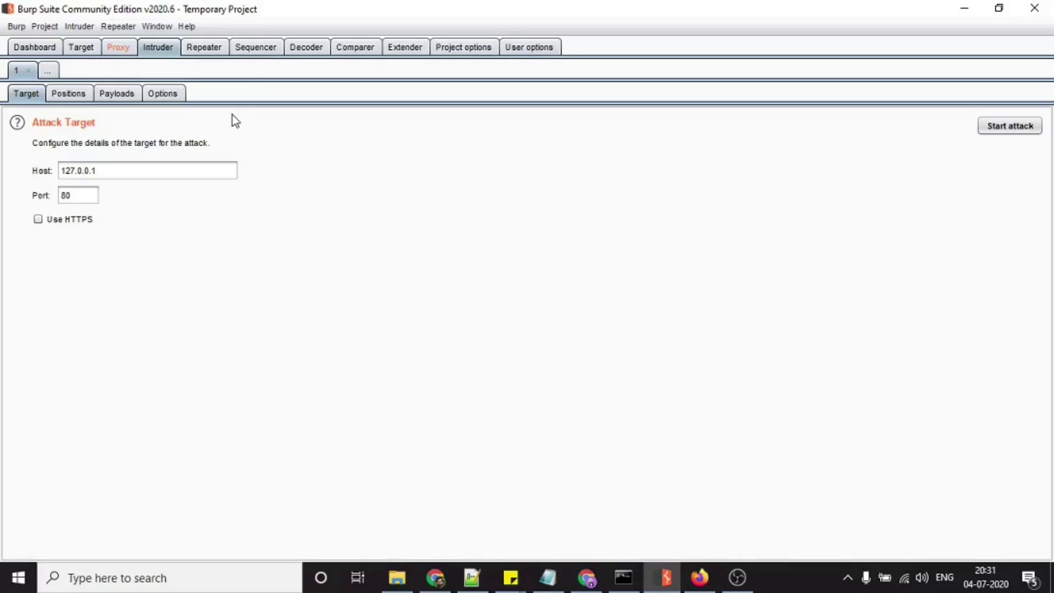
left_click(306, 49)
left_click(354, 50)
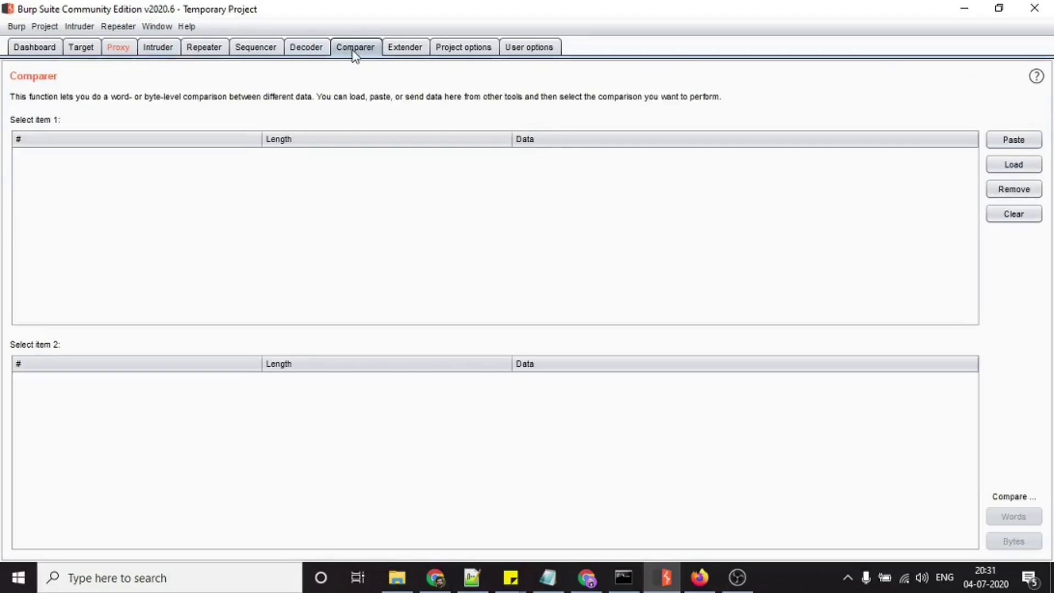